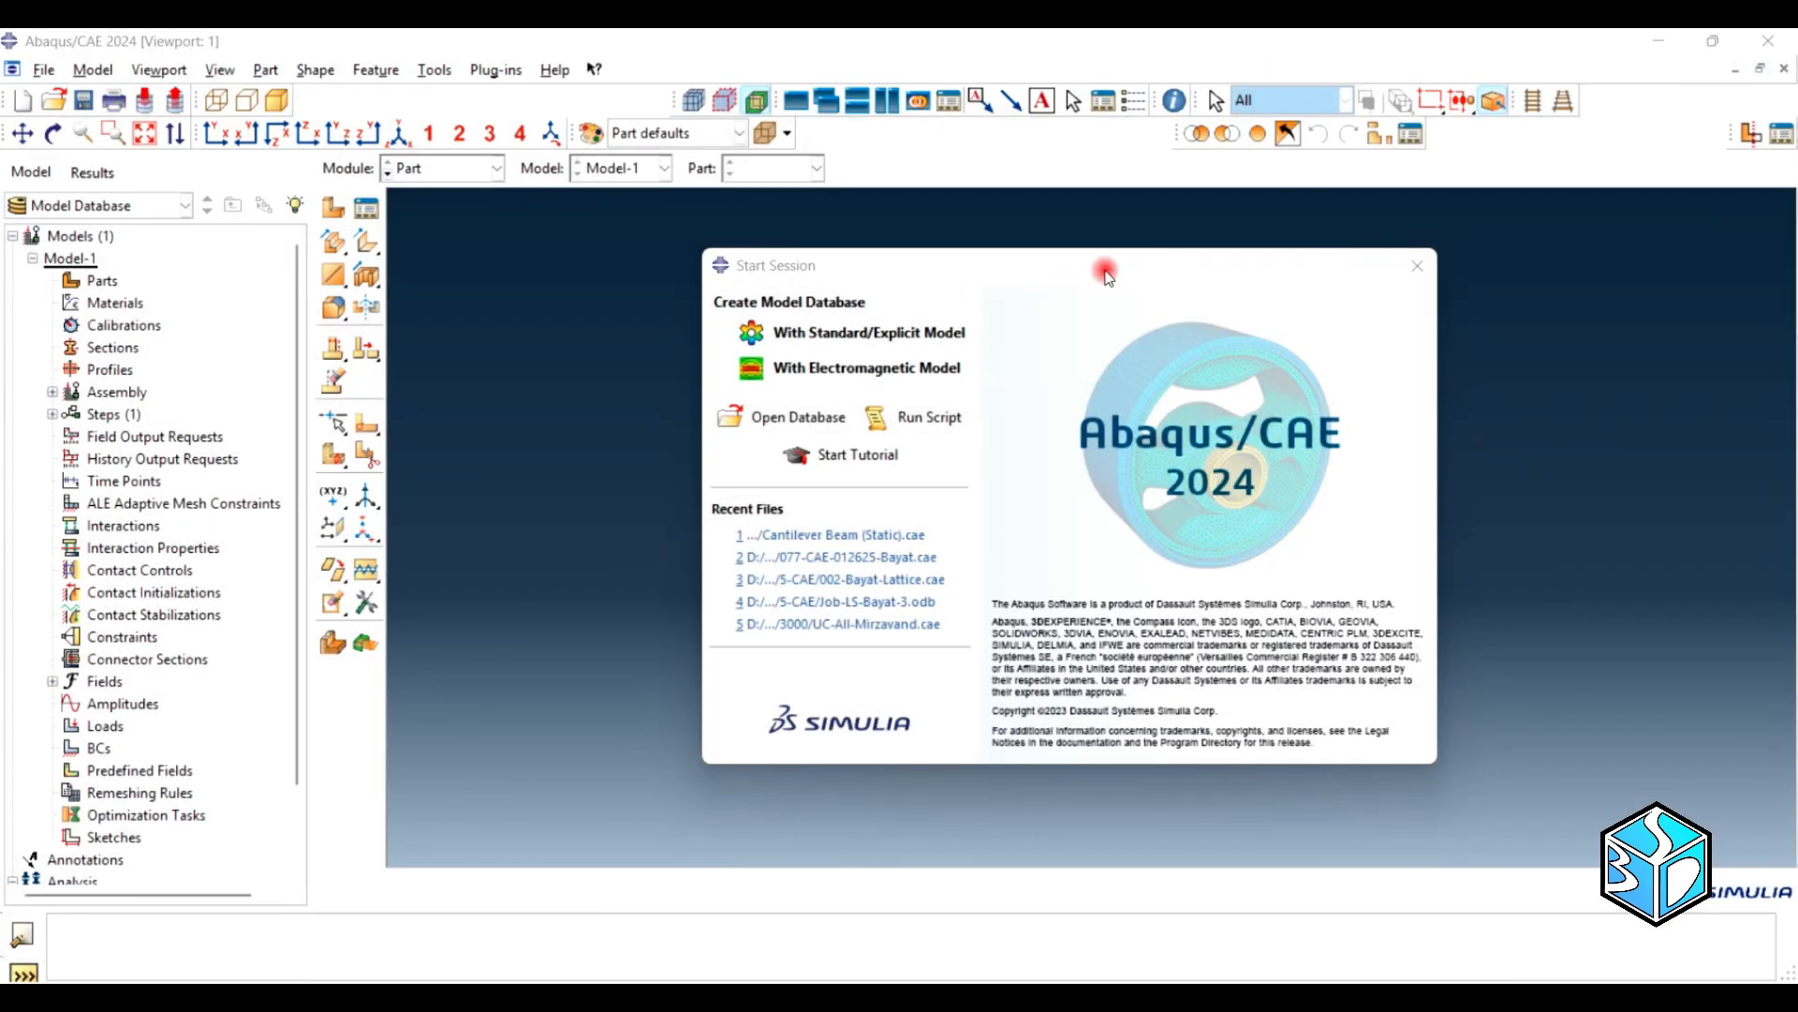
# Create a Standard/Explicit model database and begin creating a new part
pyautogui.click(1106, 272)
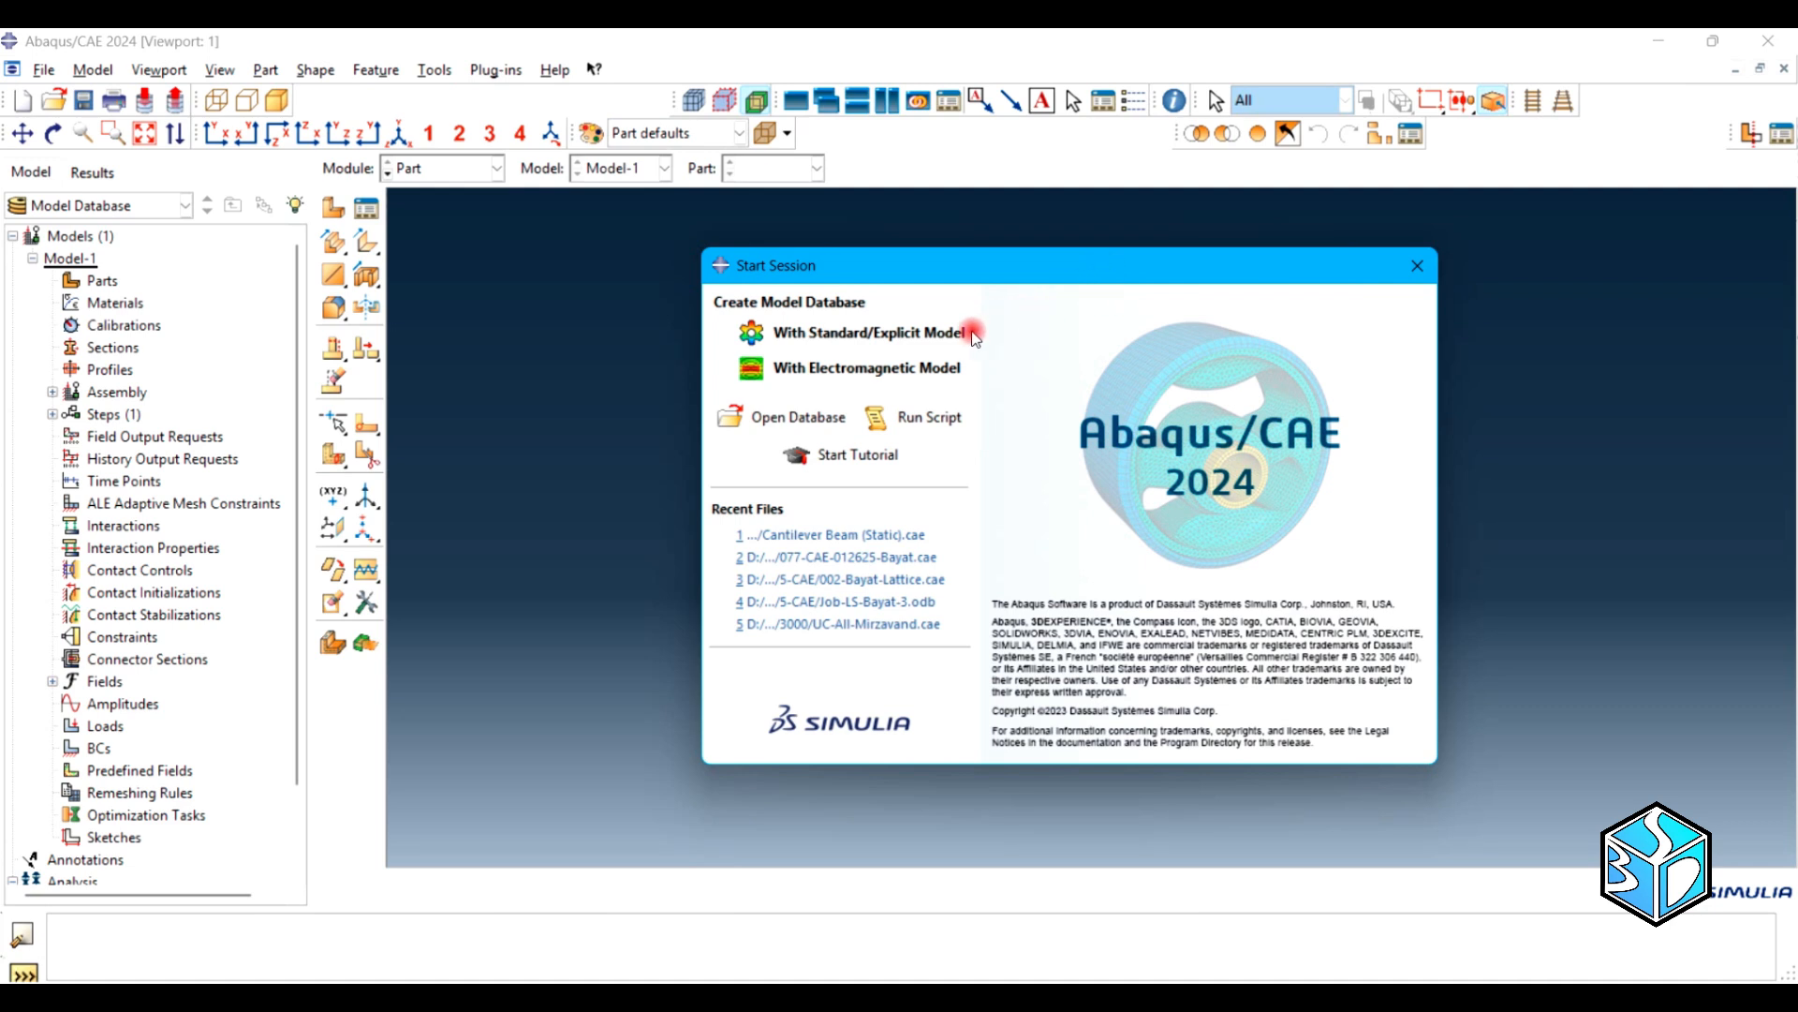
pyautogui.click(915, 339)
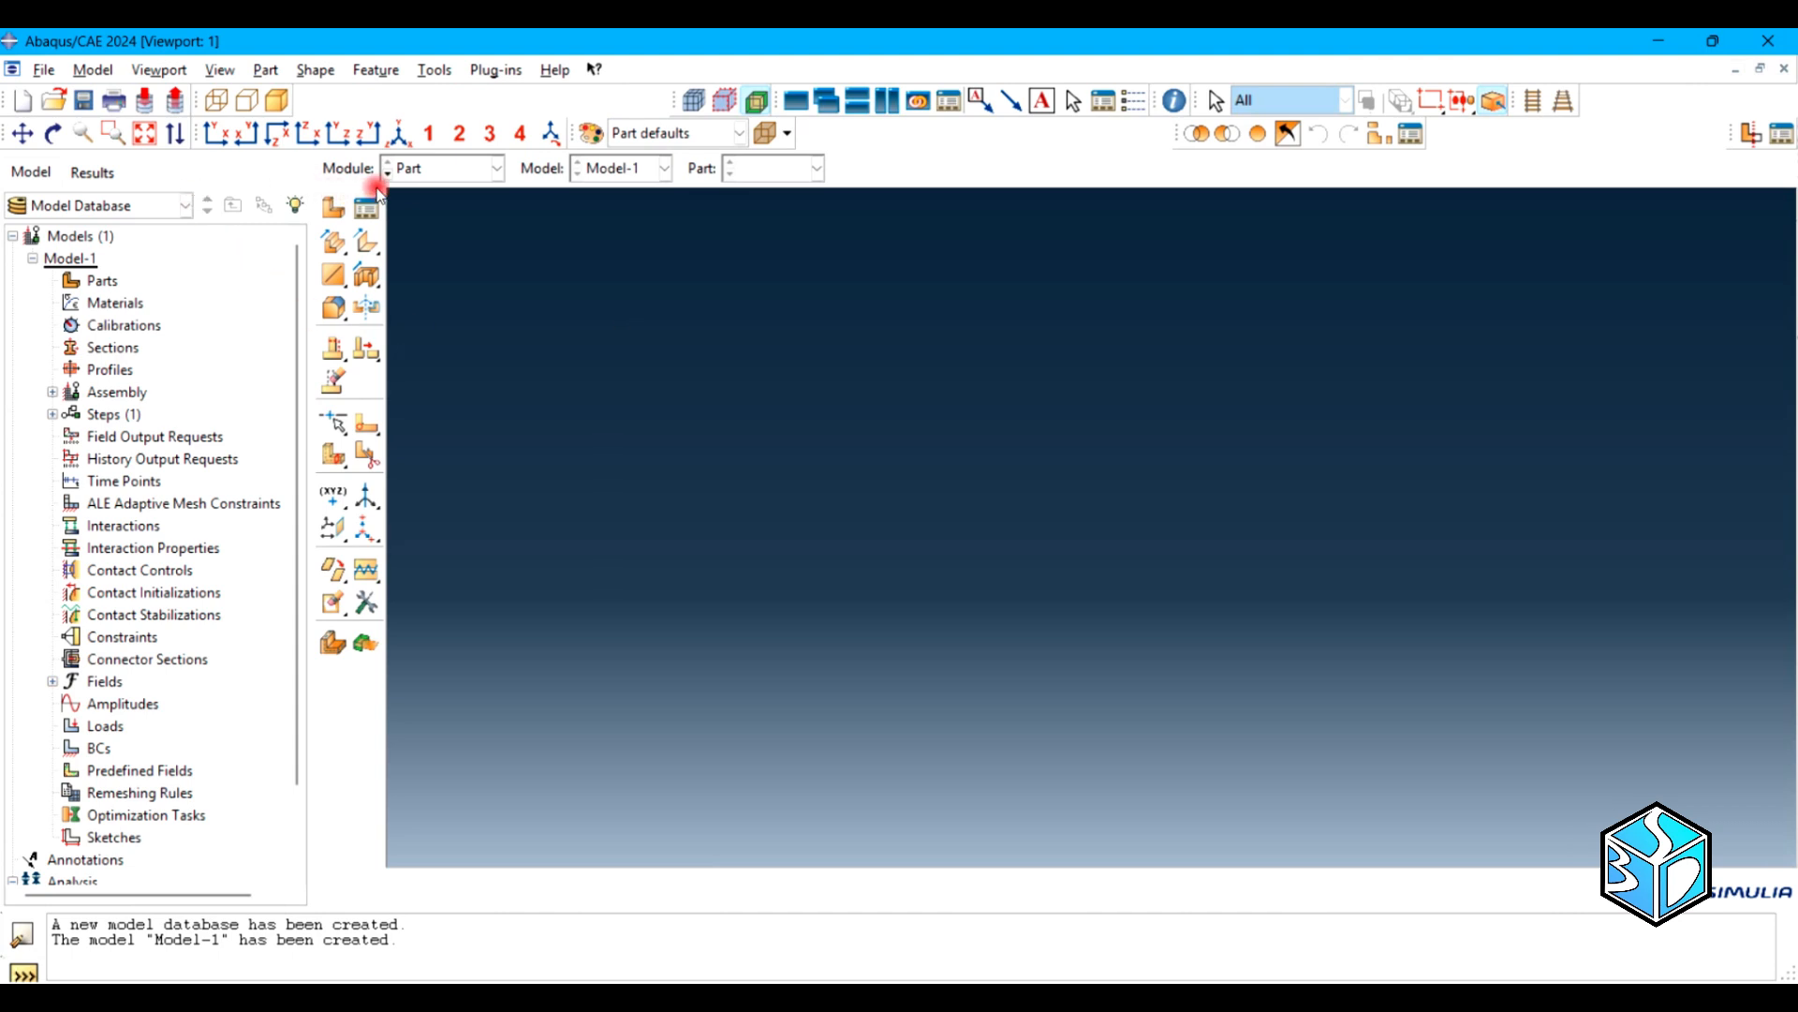
pyautogui.click(335, 208)
# Name the new part 3D-Shell
pyautogui.click(204, 200)
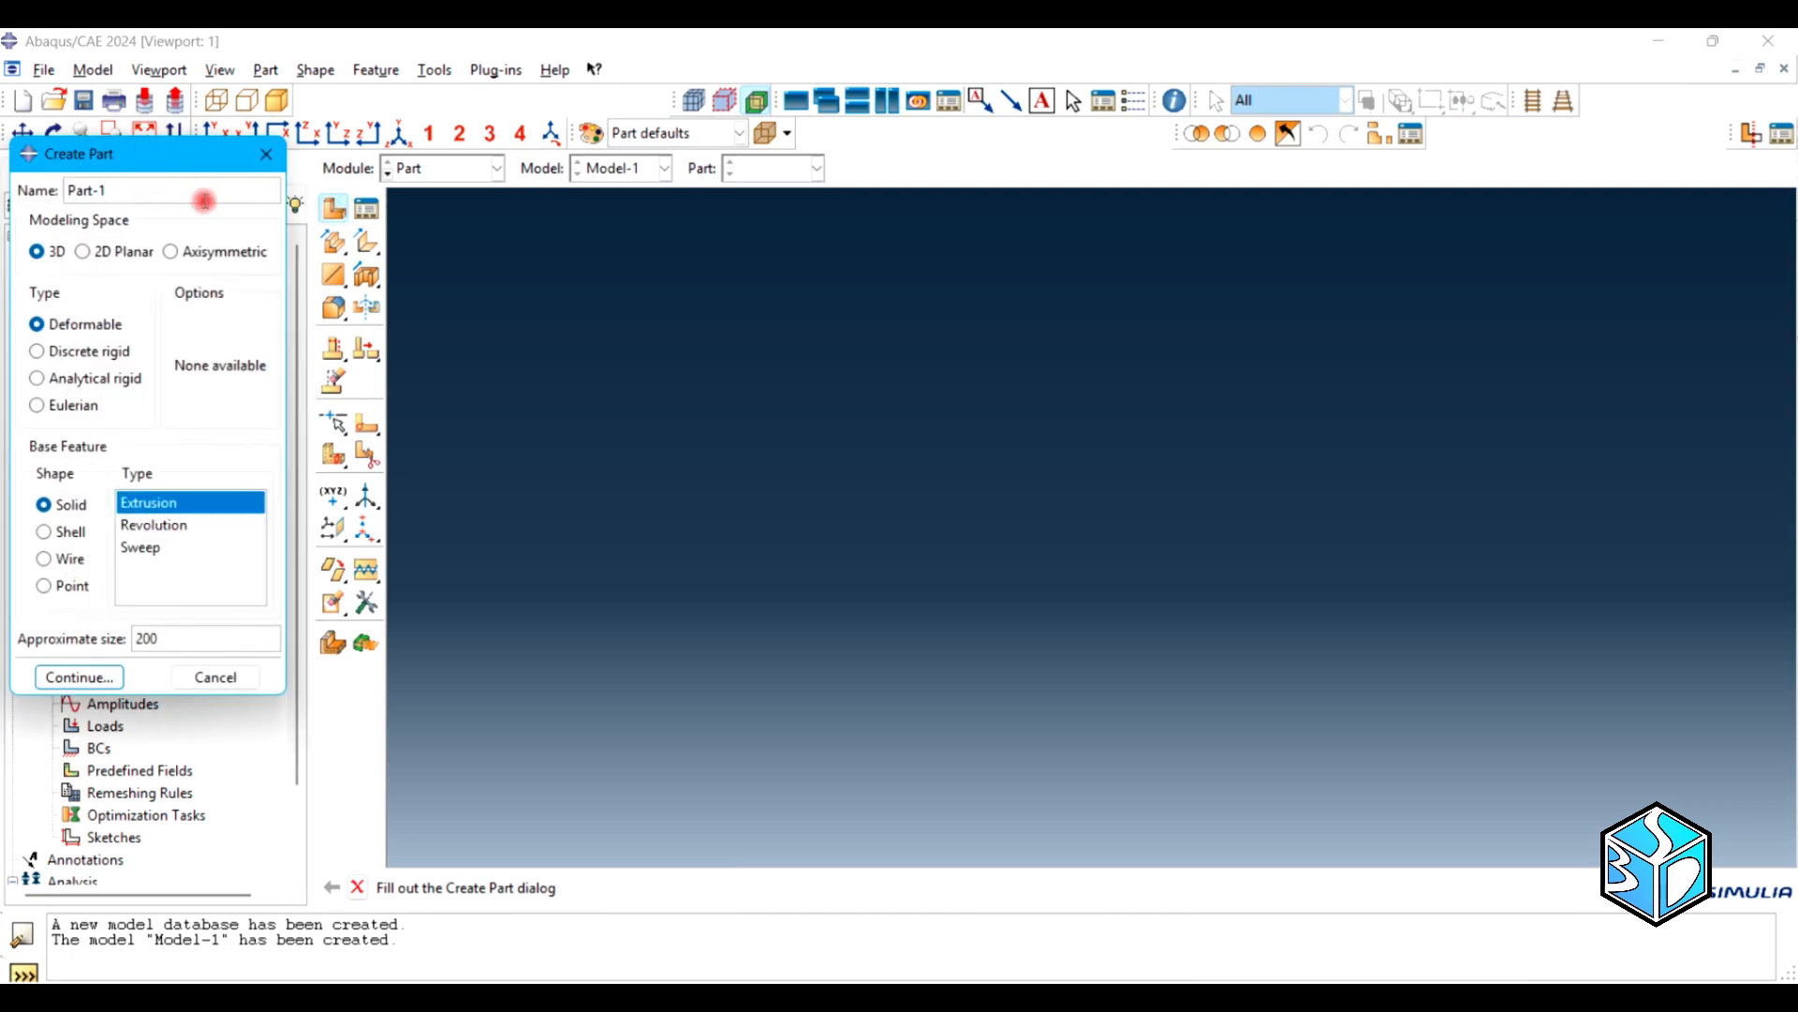
pyautogui.press('BackSpace')
pyautogui.press('BackSpace')
pyautogui.press('BackSpace')
pyautogui.press('BackSpace')
pyautogui.press('BackSpace')
pyautogui.press('BackSpace')
pyautogui.write('3D-Shell')
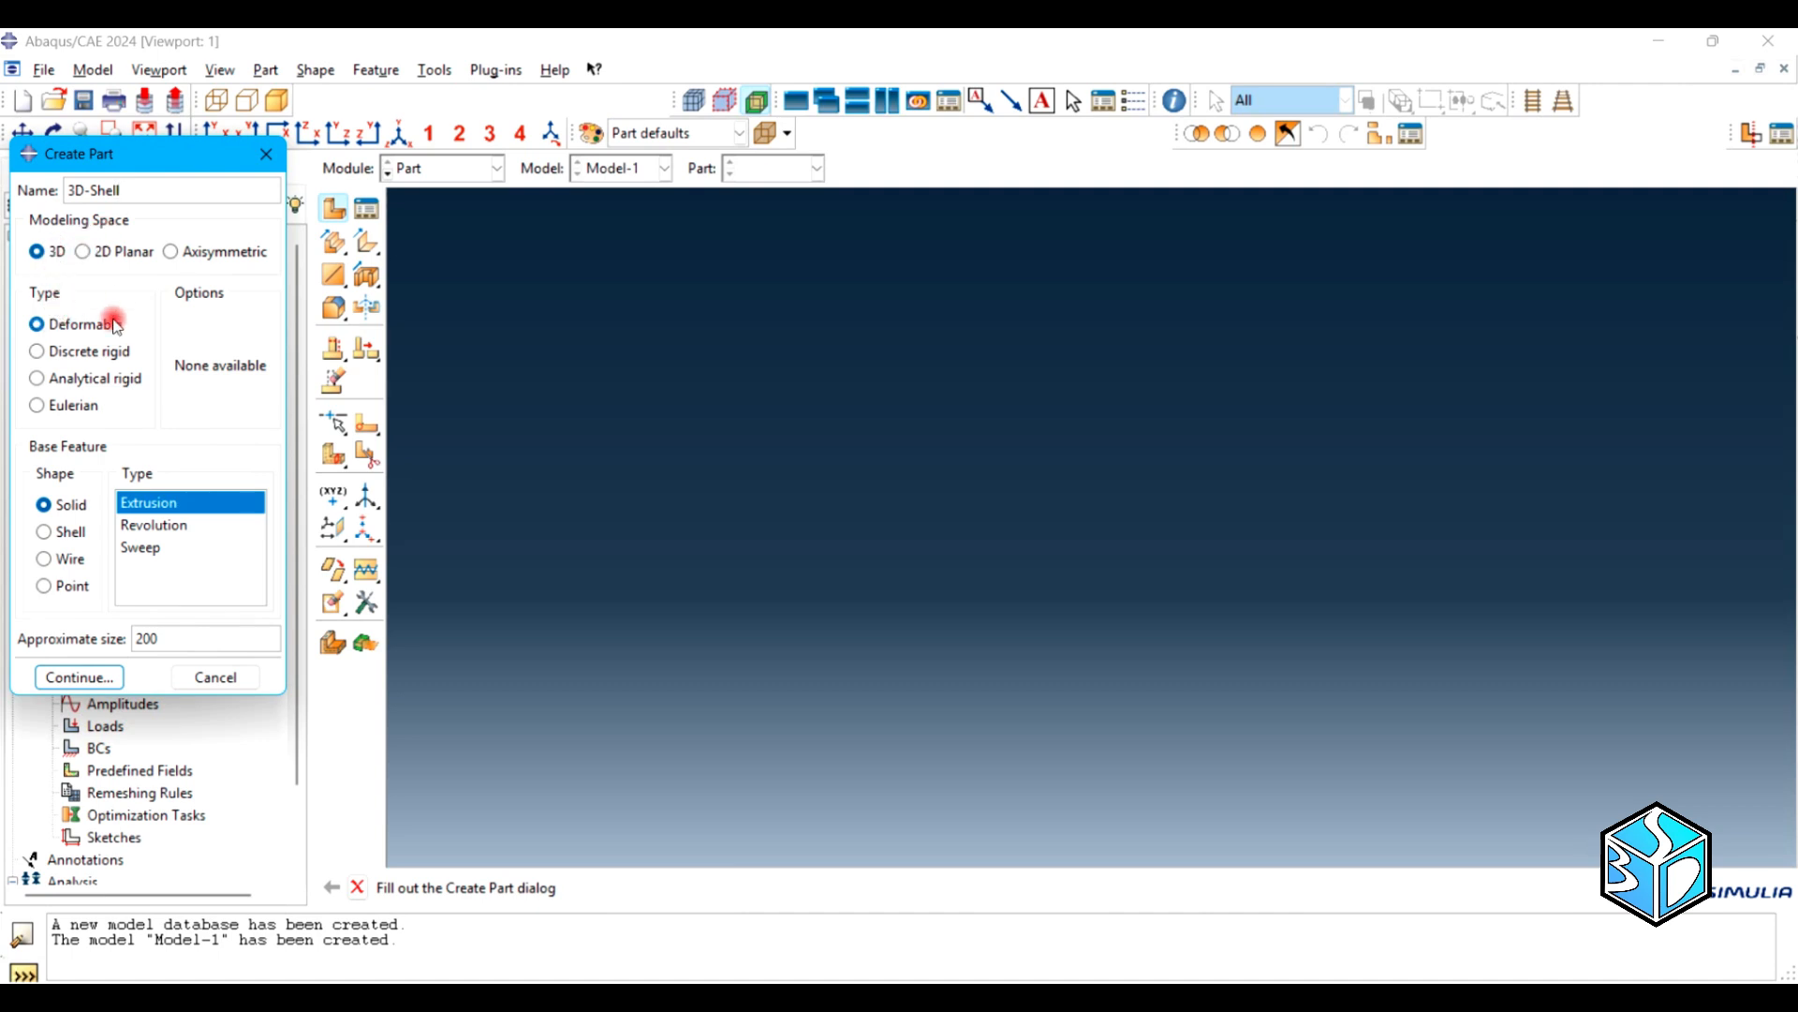
# Define the 3D deformable part as a planar shell named Shell and continue to its section sketch
pyautogui.click(66, 533)
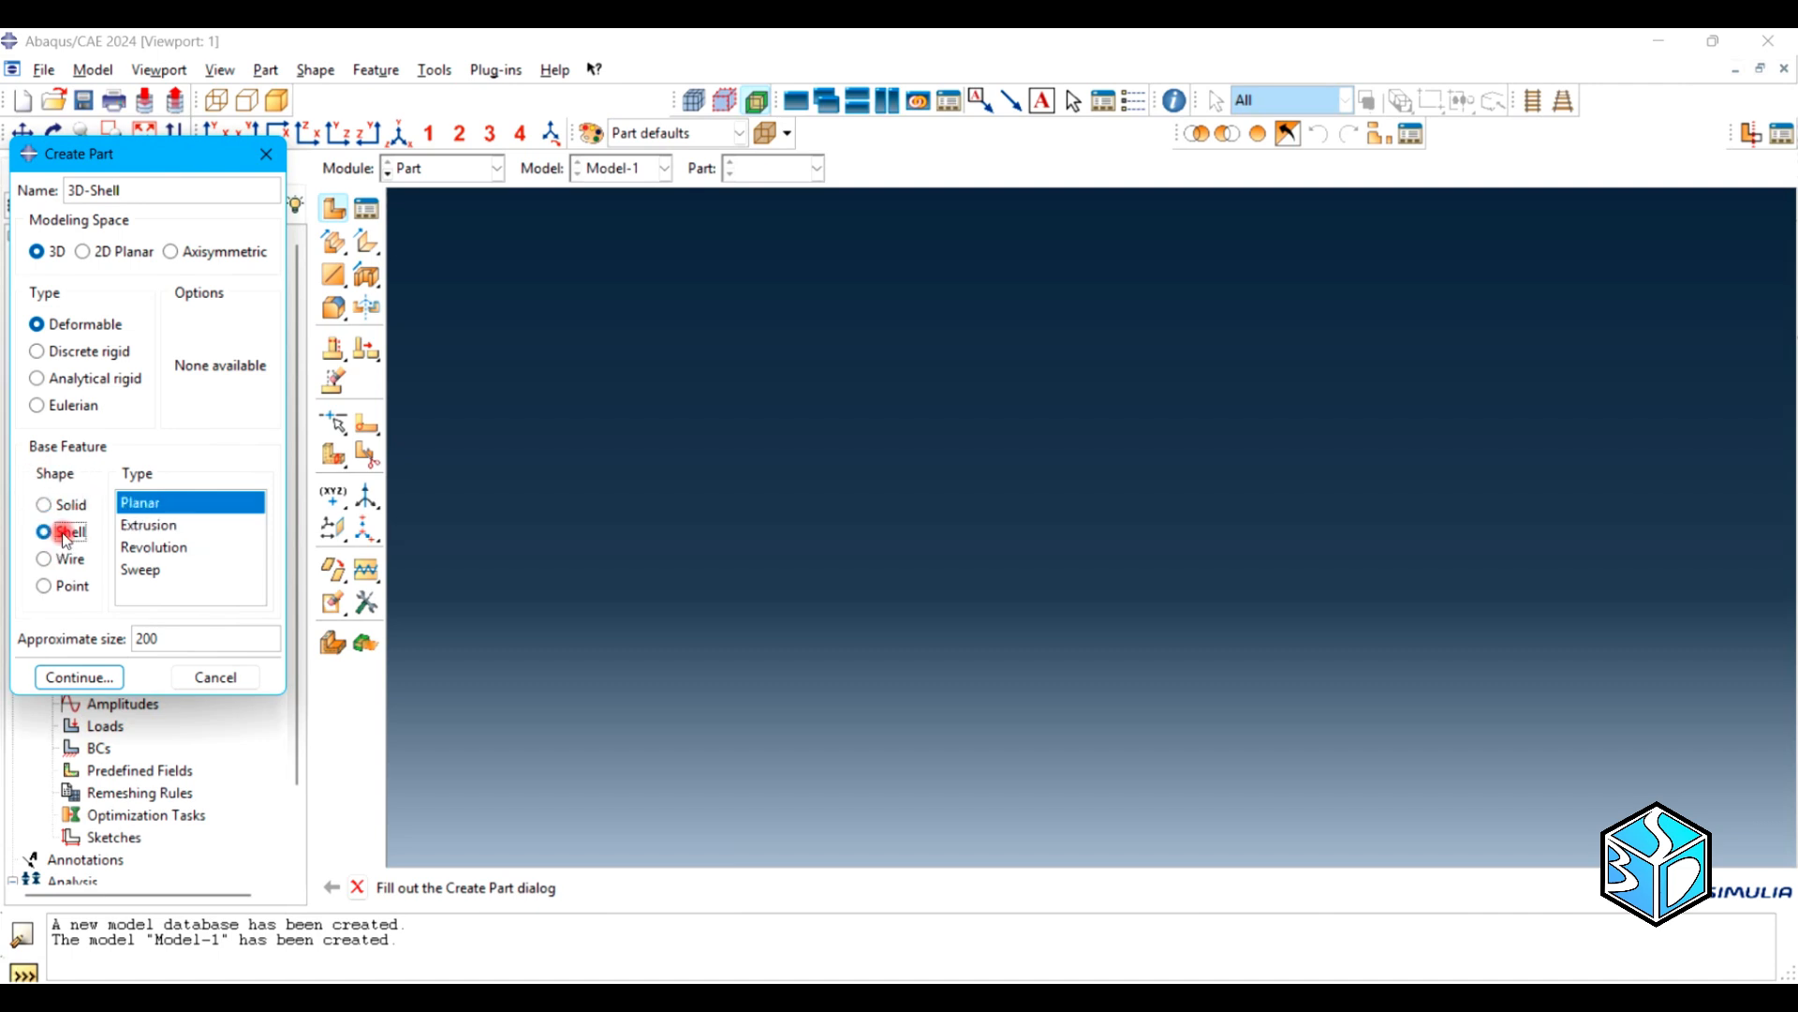
pyautogui.click(150, 504)
pyautogui.click(97, 685)
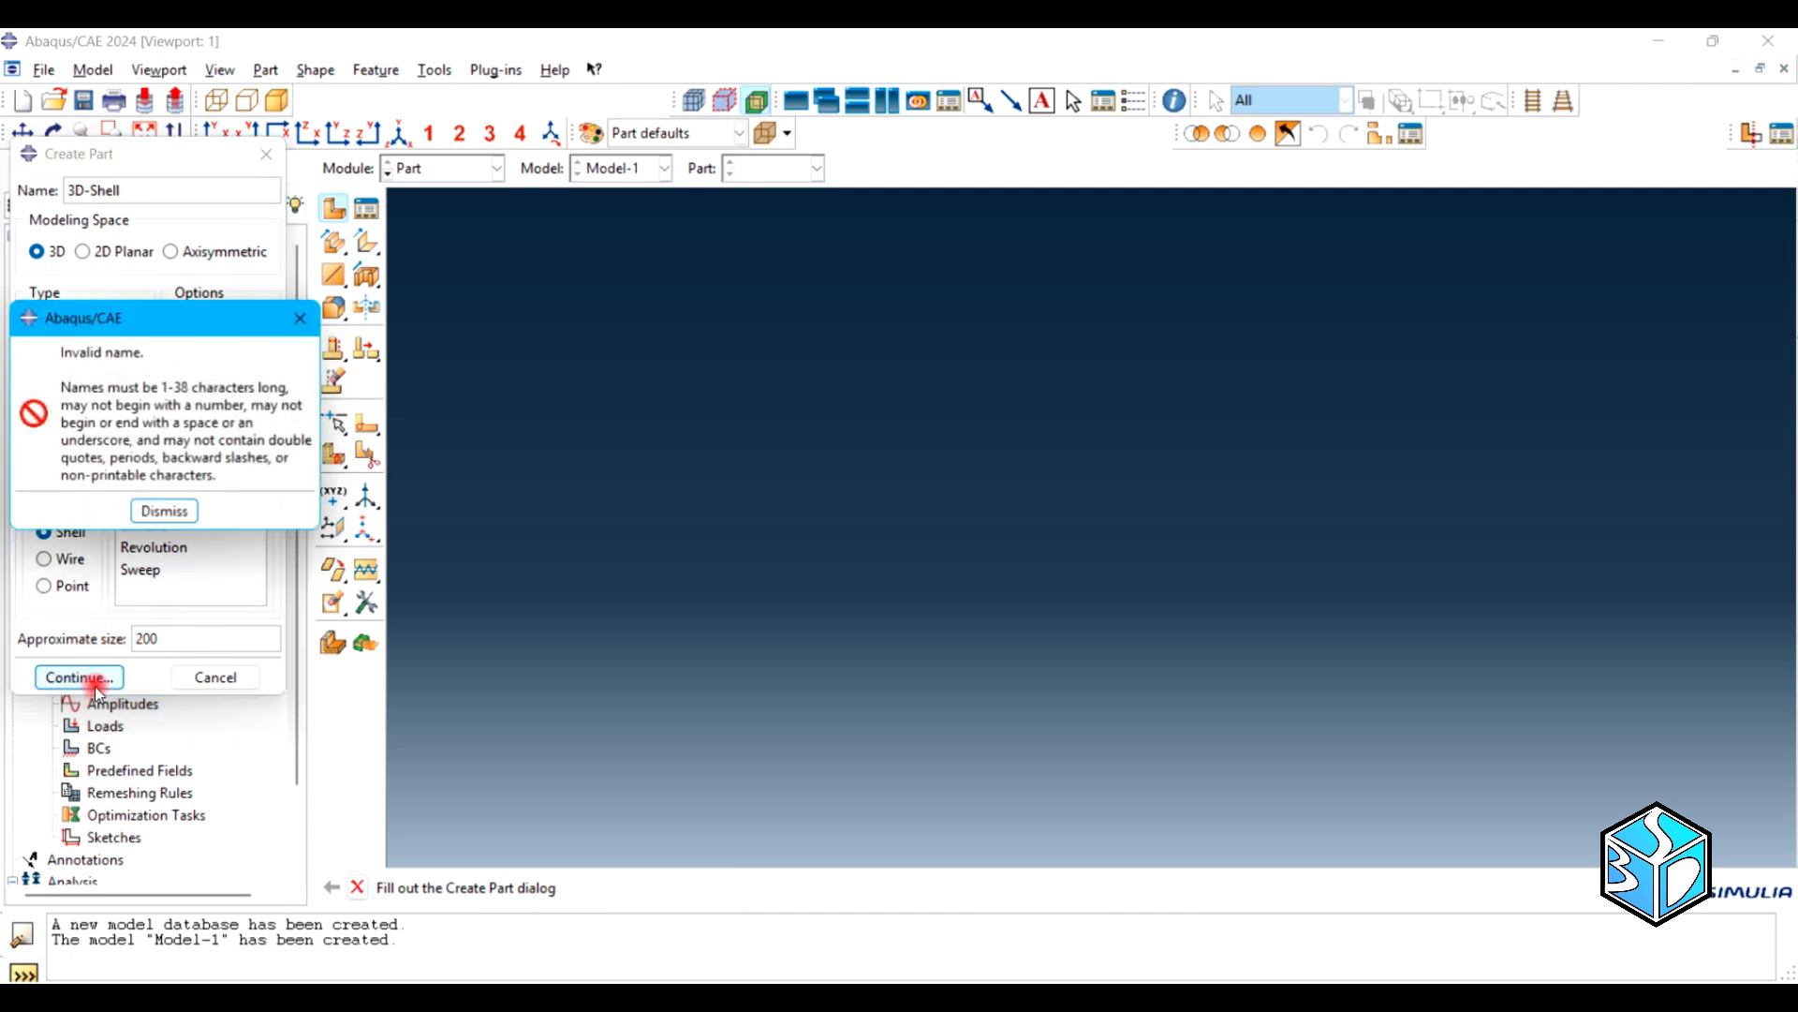
pyautogui.click(164, 510)
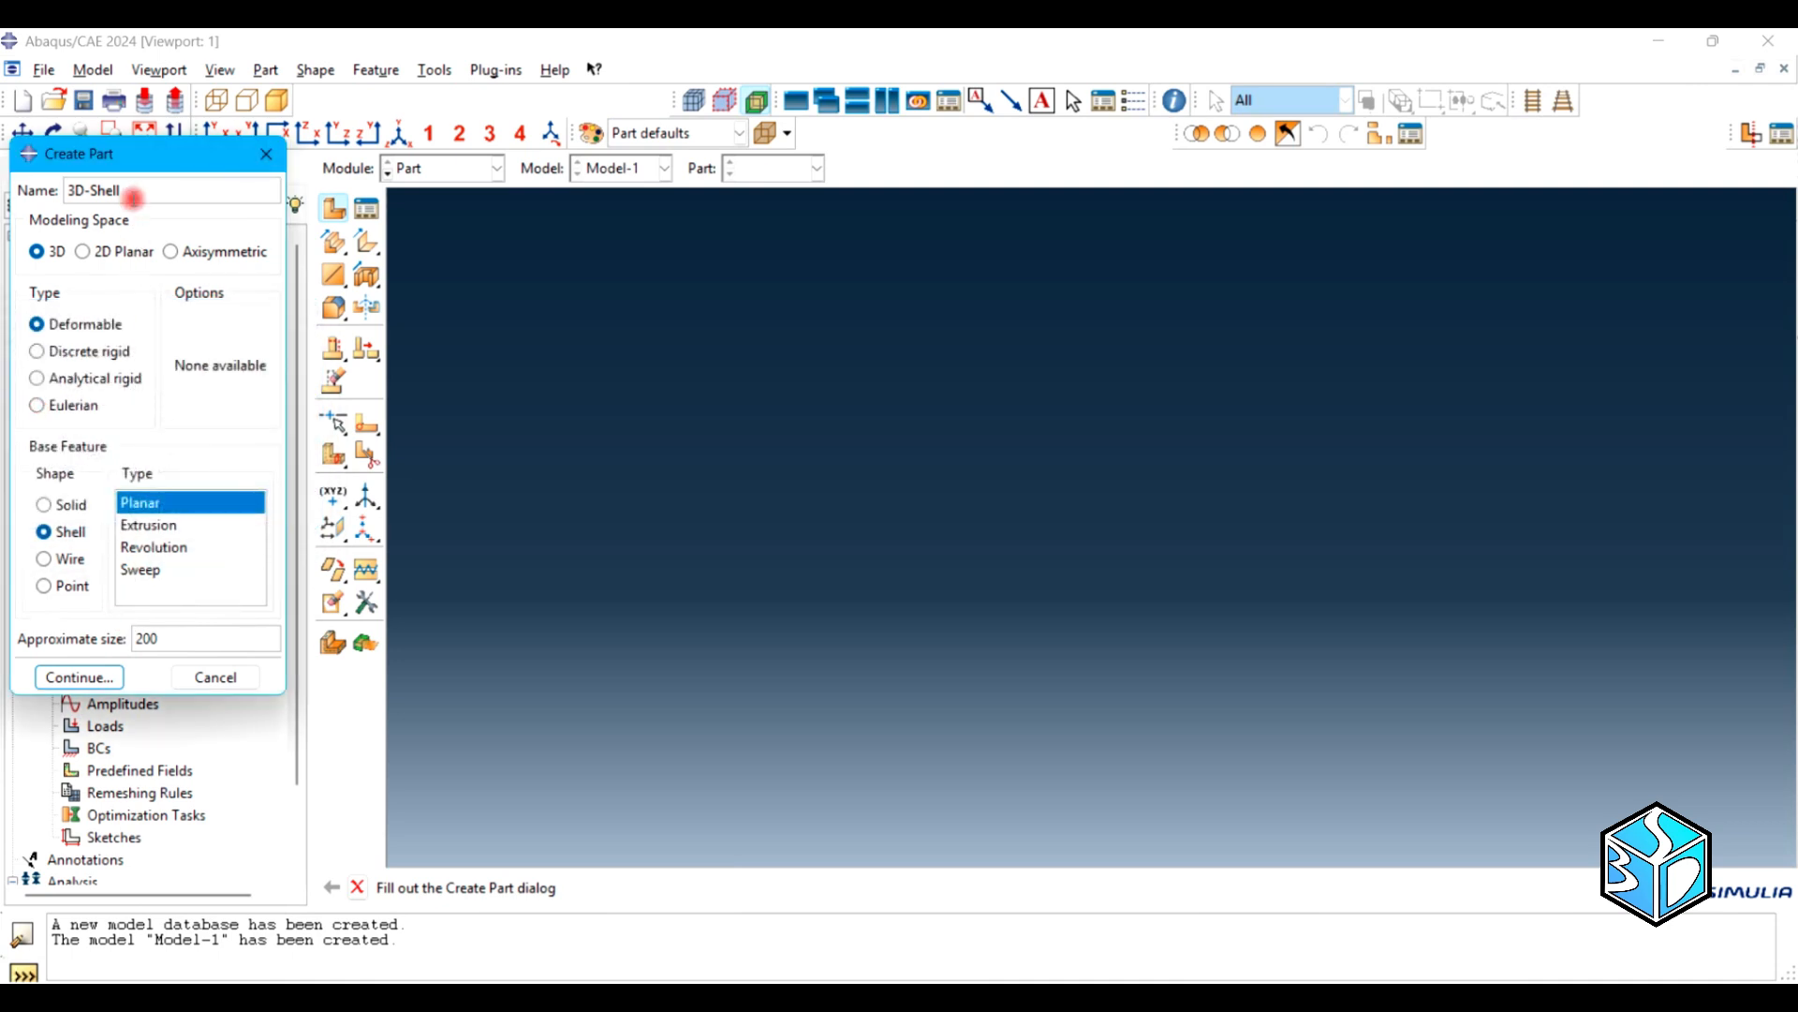
pyautogui.tripleClick(94, 190)
pyautogui.write('She')
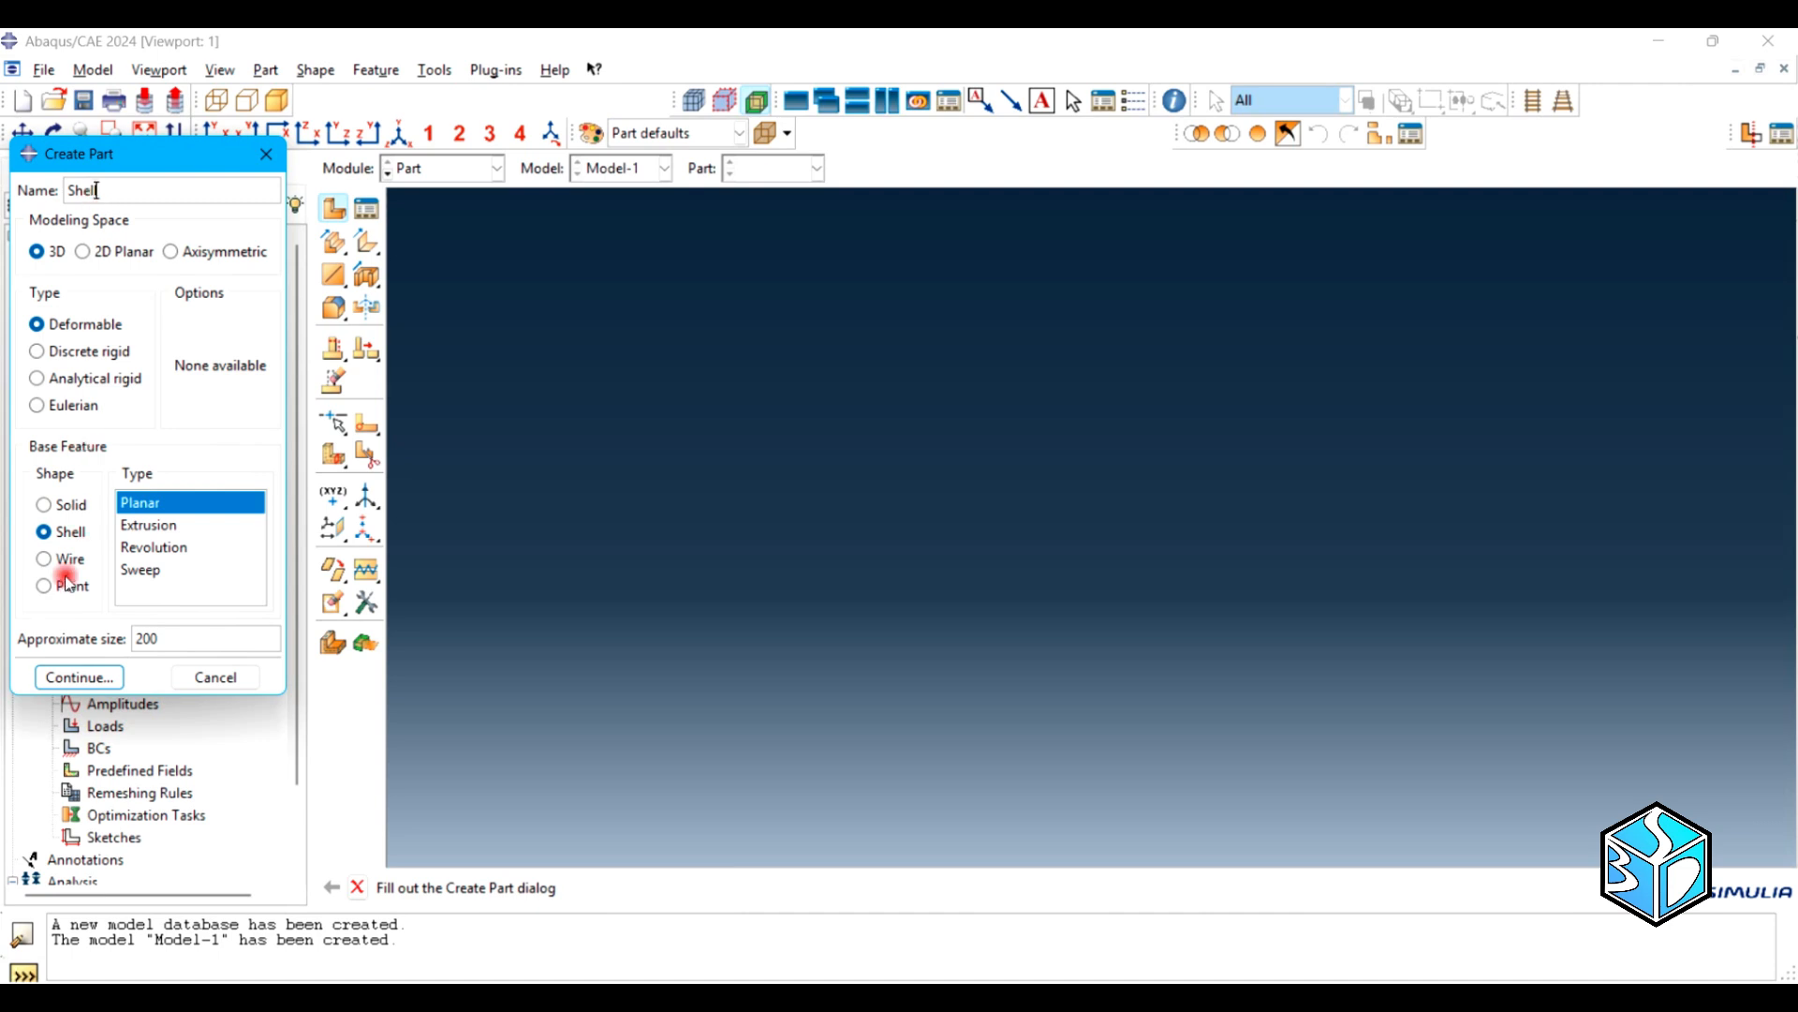
pyautogui.click(79, 676)
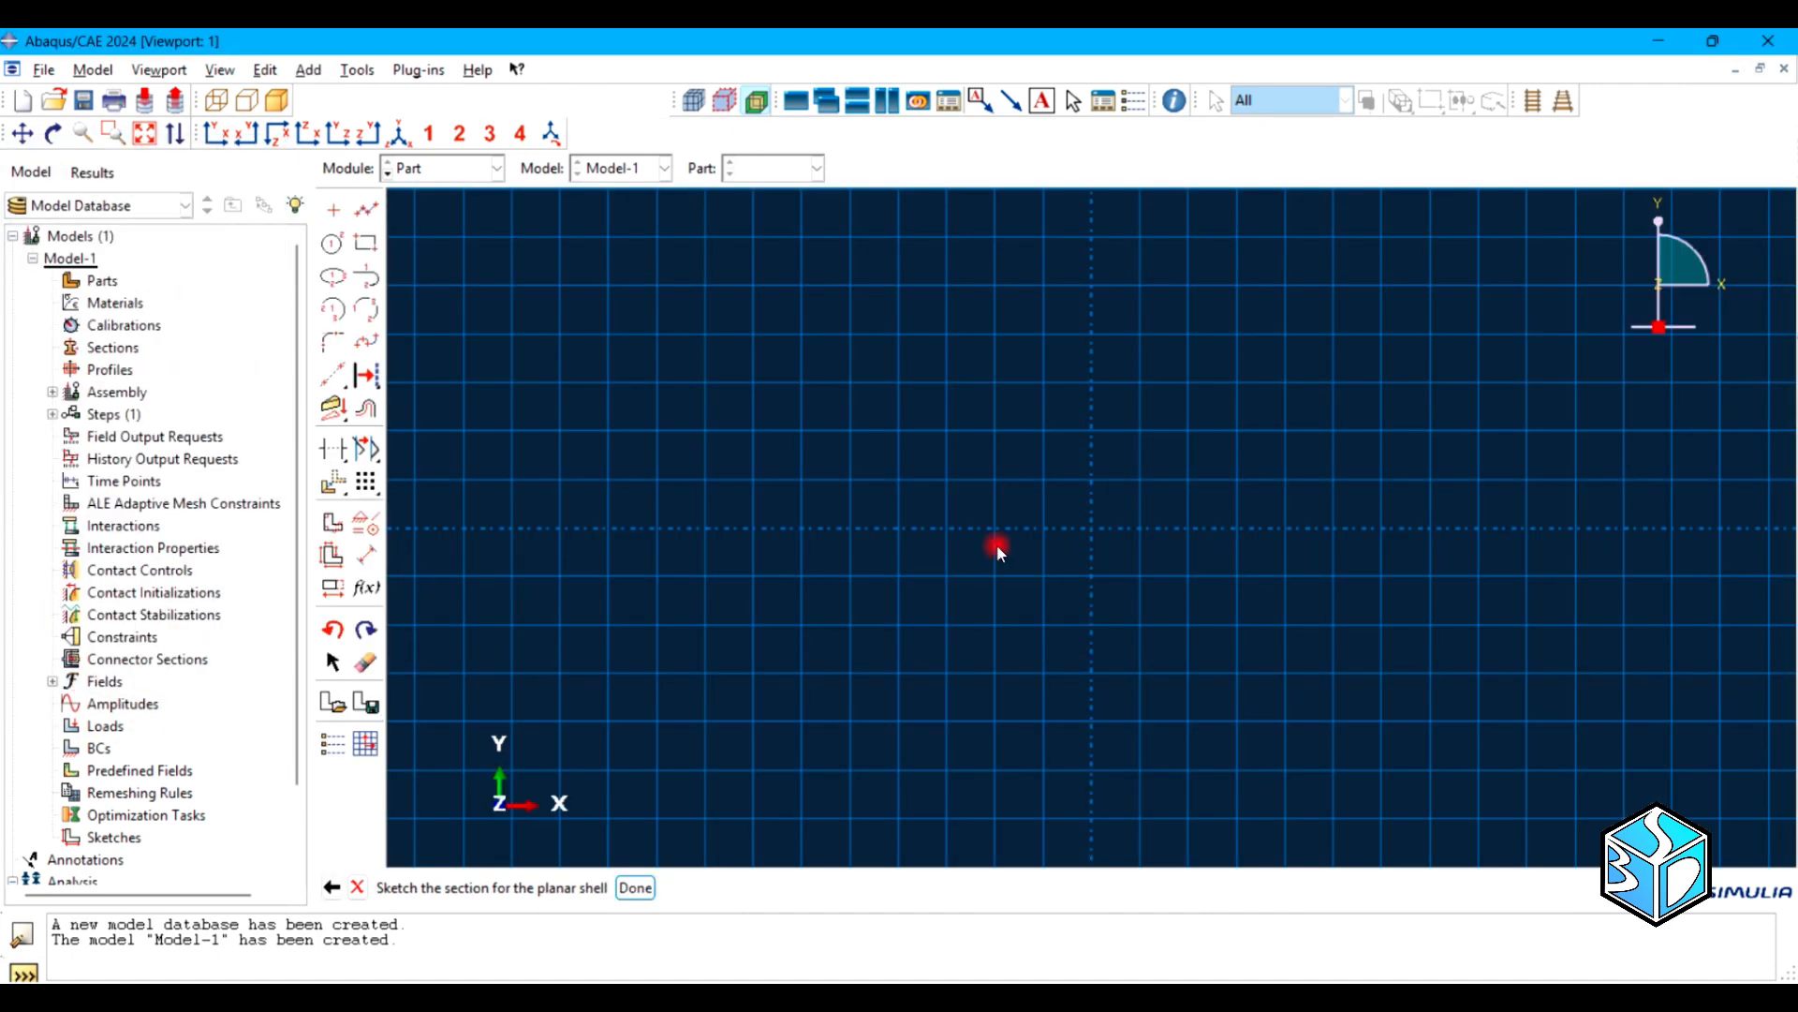
# Sketch a rectangle about 24 wide and 26 high, with its lower-left corner just off the origin
pyautogui.click(368, 243)
pyautogui.click(1098, 521)
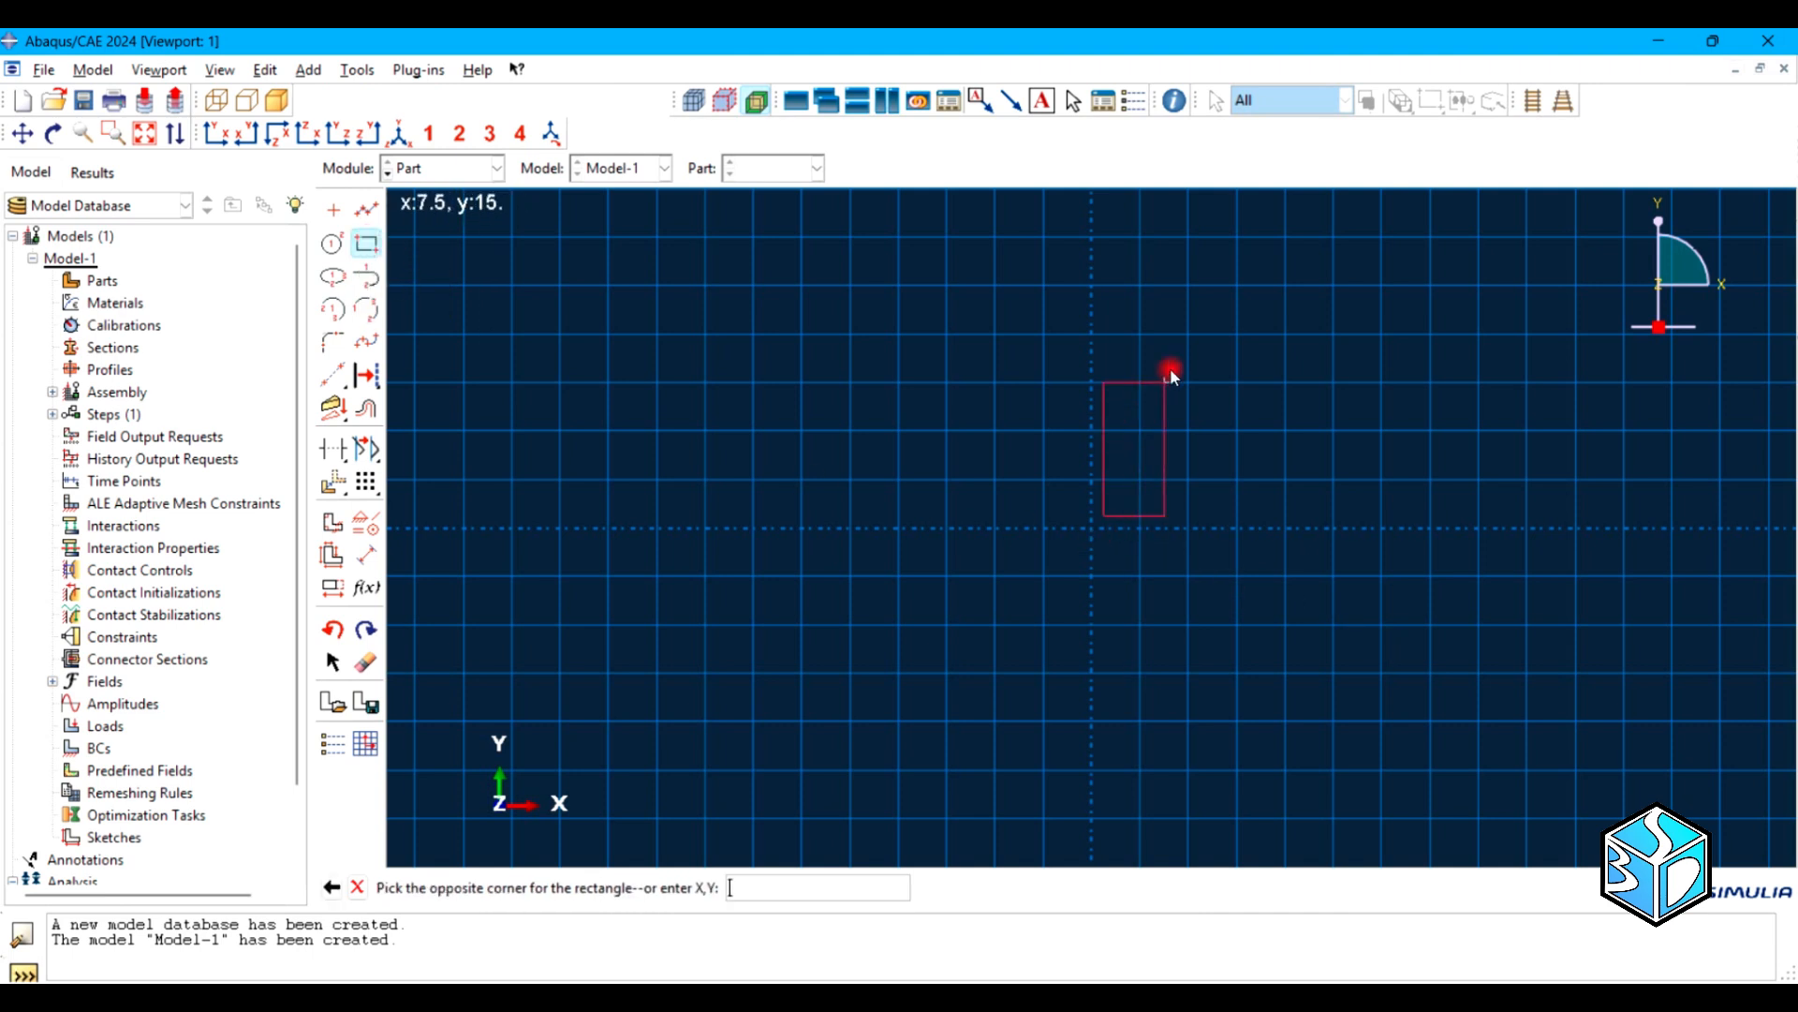
pyautogui.click(1333, 260)
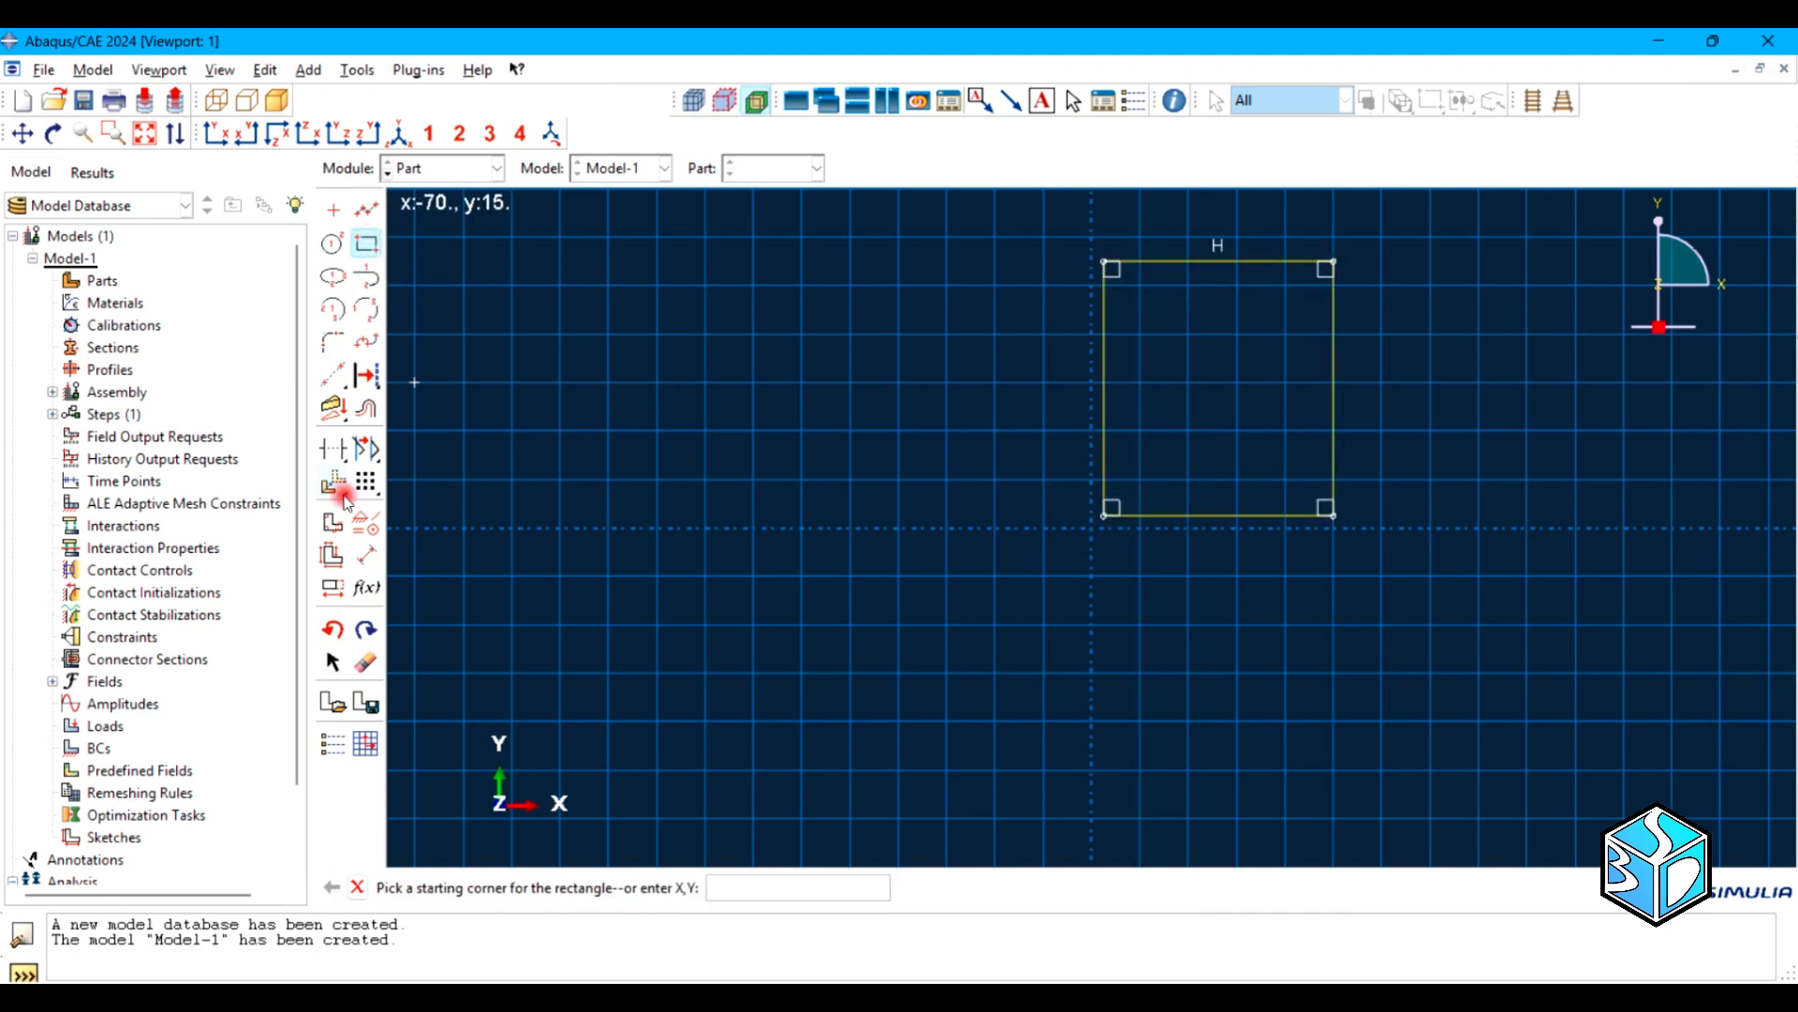
# Dimension the rectangle's right vertical edge and set its length to 75
pyautogui.click(366, 555)
pyautogui.click(1338, 349)
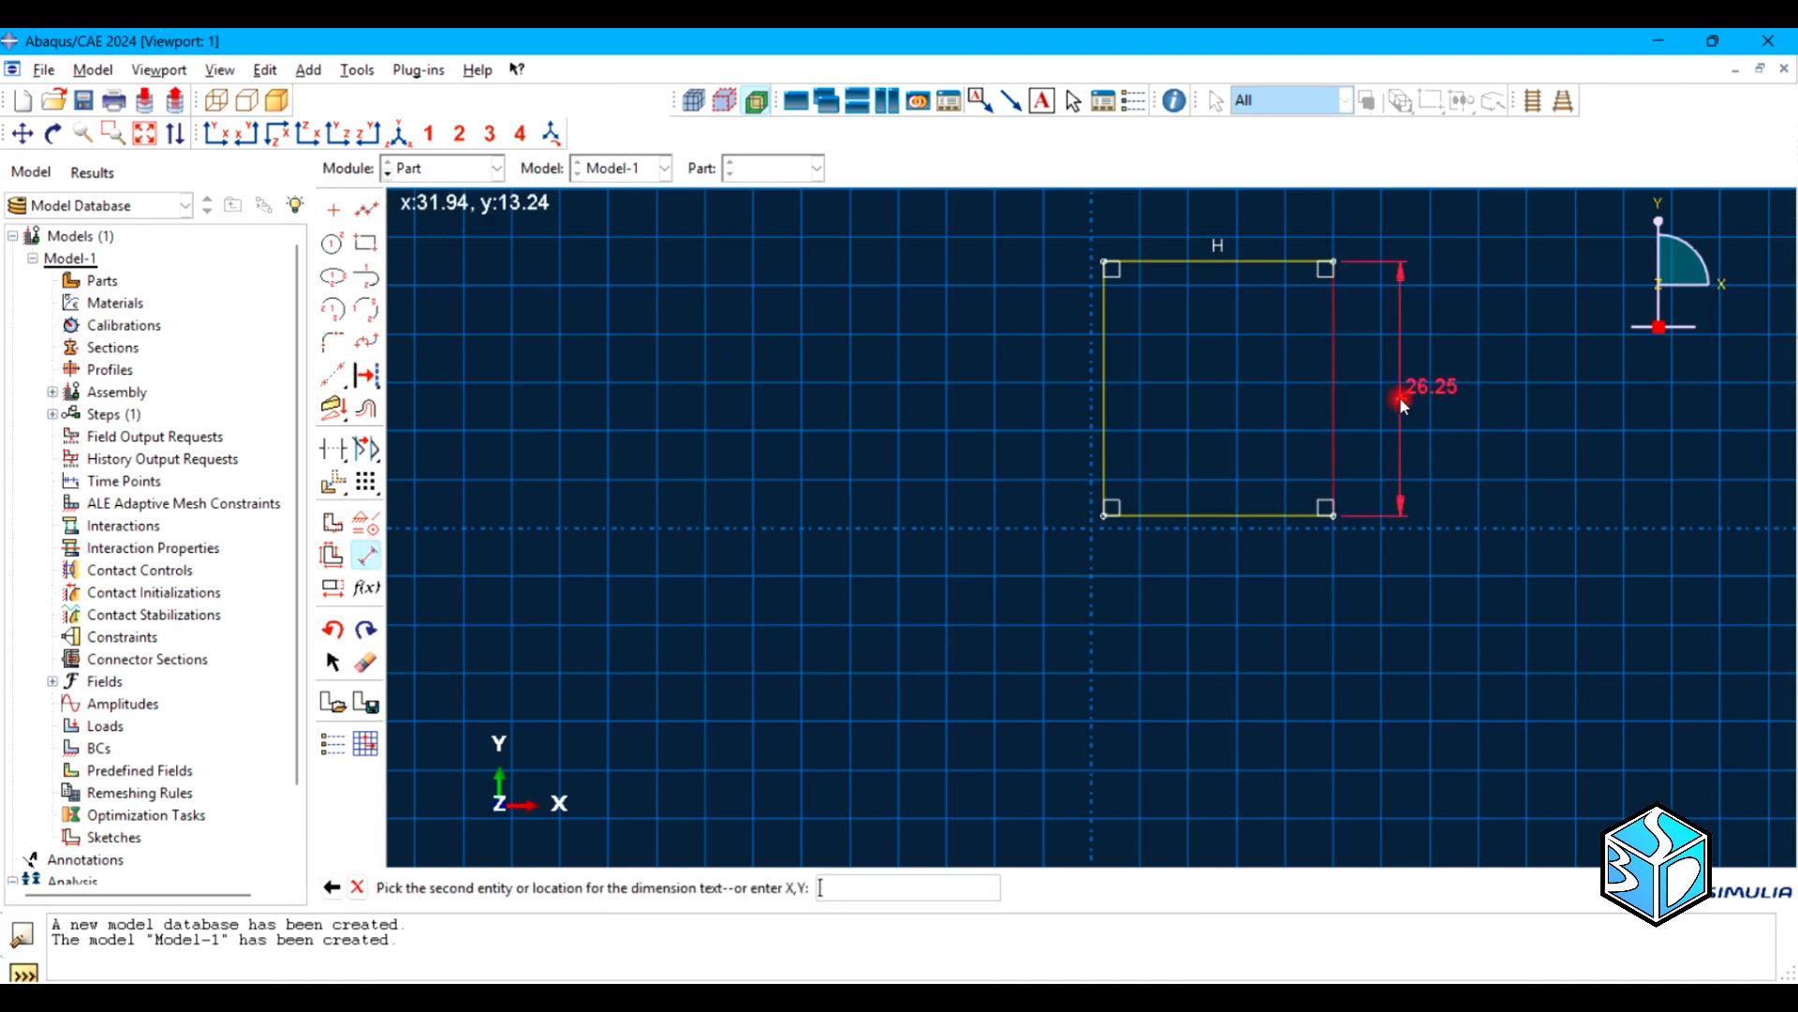
pyautogui.click(1400, 398)
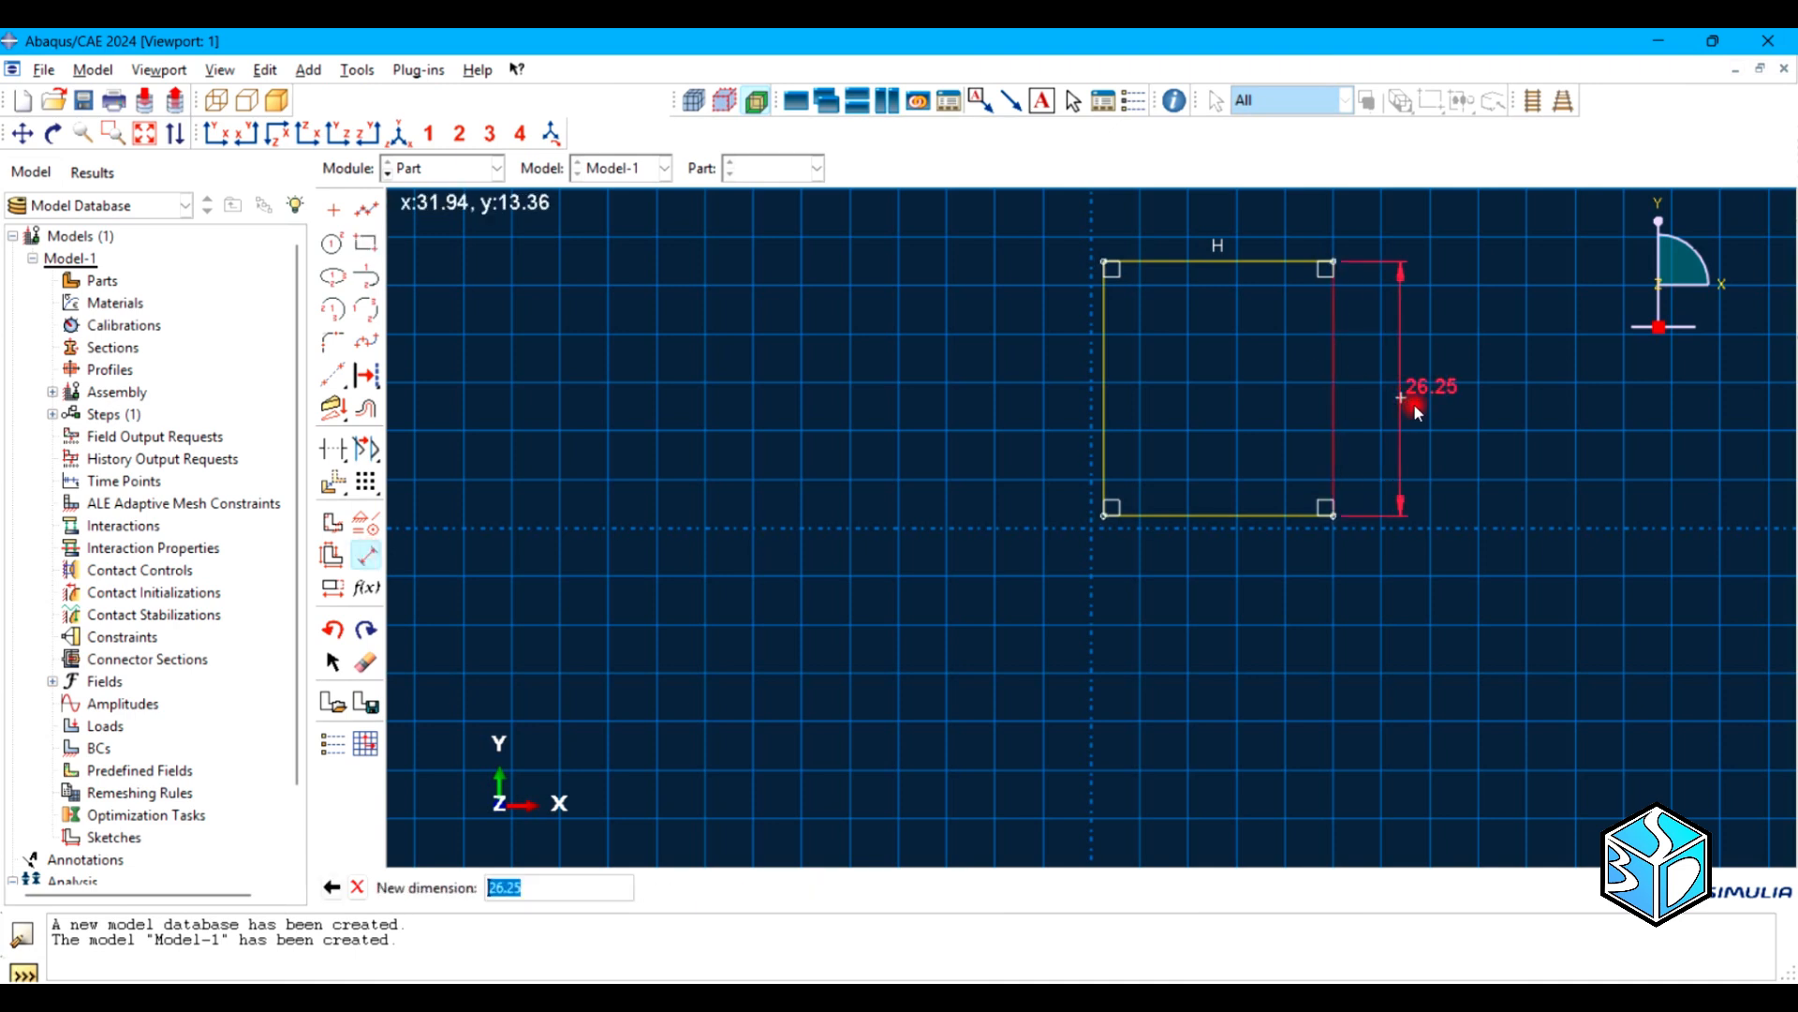
pyautogui.write('75')
pyautogui.press('Return')
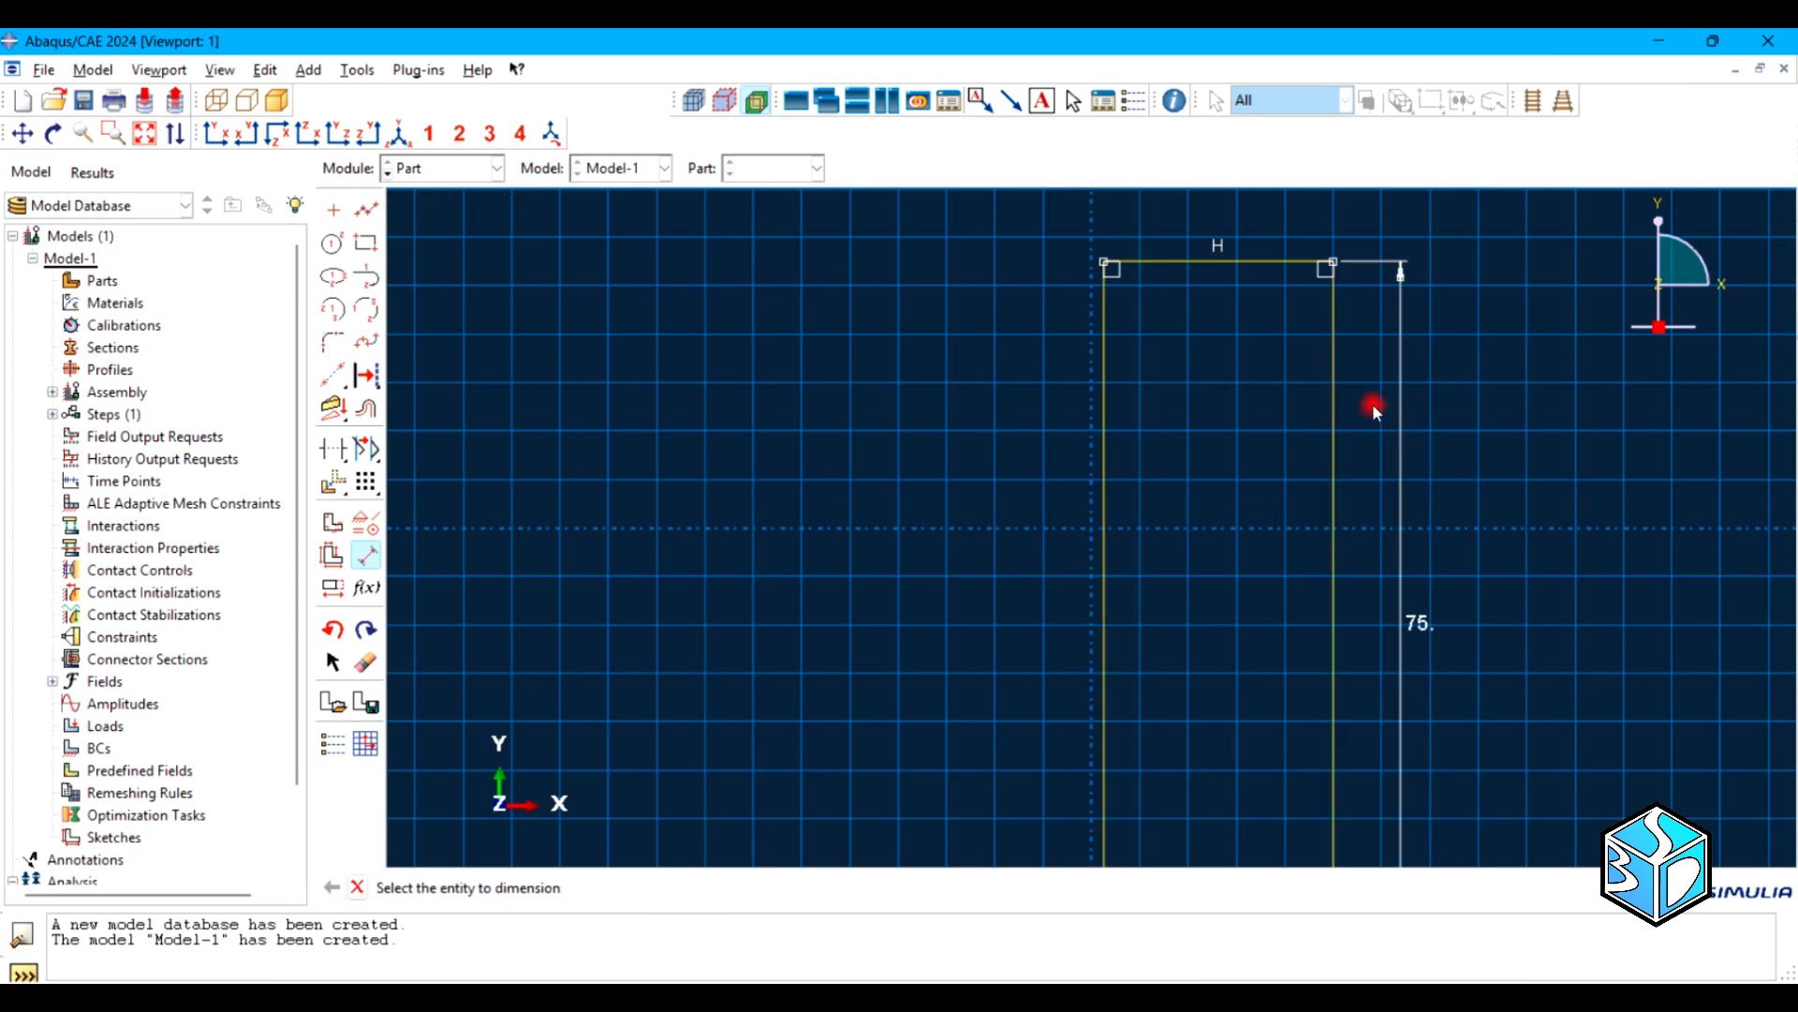
# Dimension the rectangle's bottom edge as 30 and finish the sketch to generate the planar shell
pyautogui.scroll(-2, 1374, 405)
pyautogui.scroll(-1, 1349, 683)
pyautogui.scroll(3, 1341, 740)
pyautogui.scroll(2, 1341, 743)
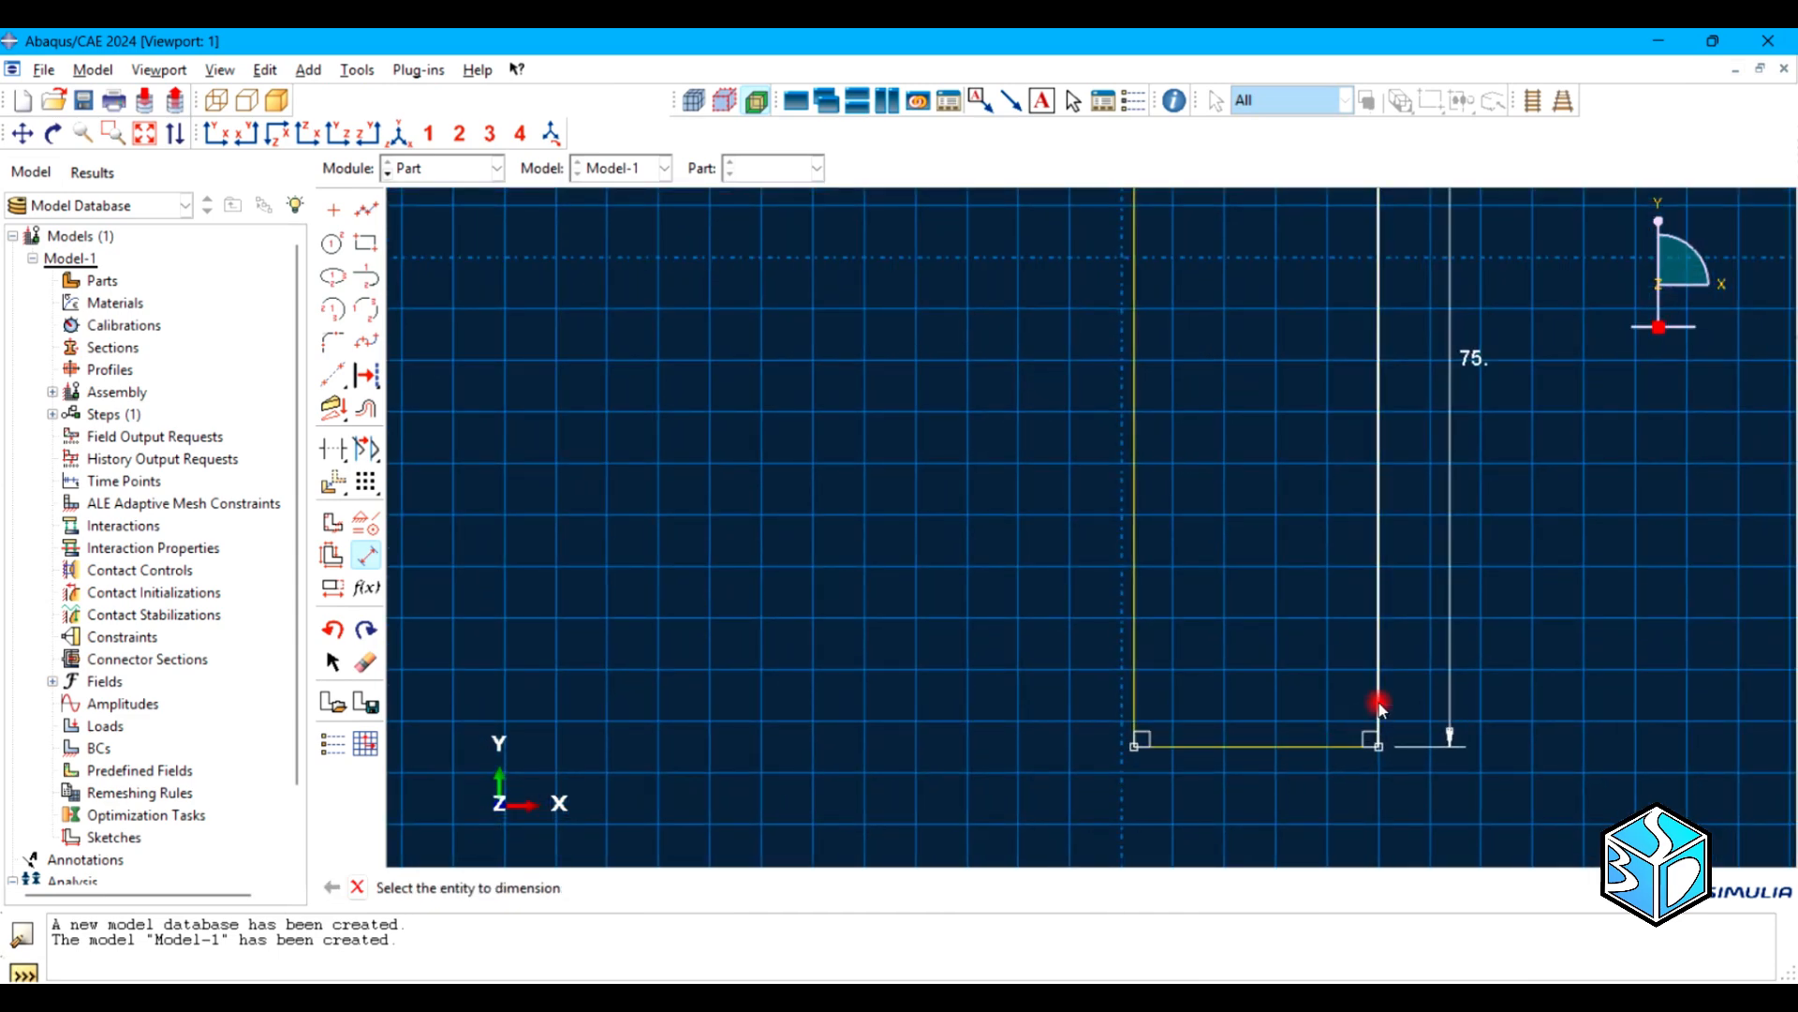
pyautogui.click(1265, 748)
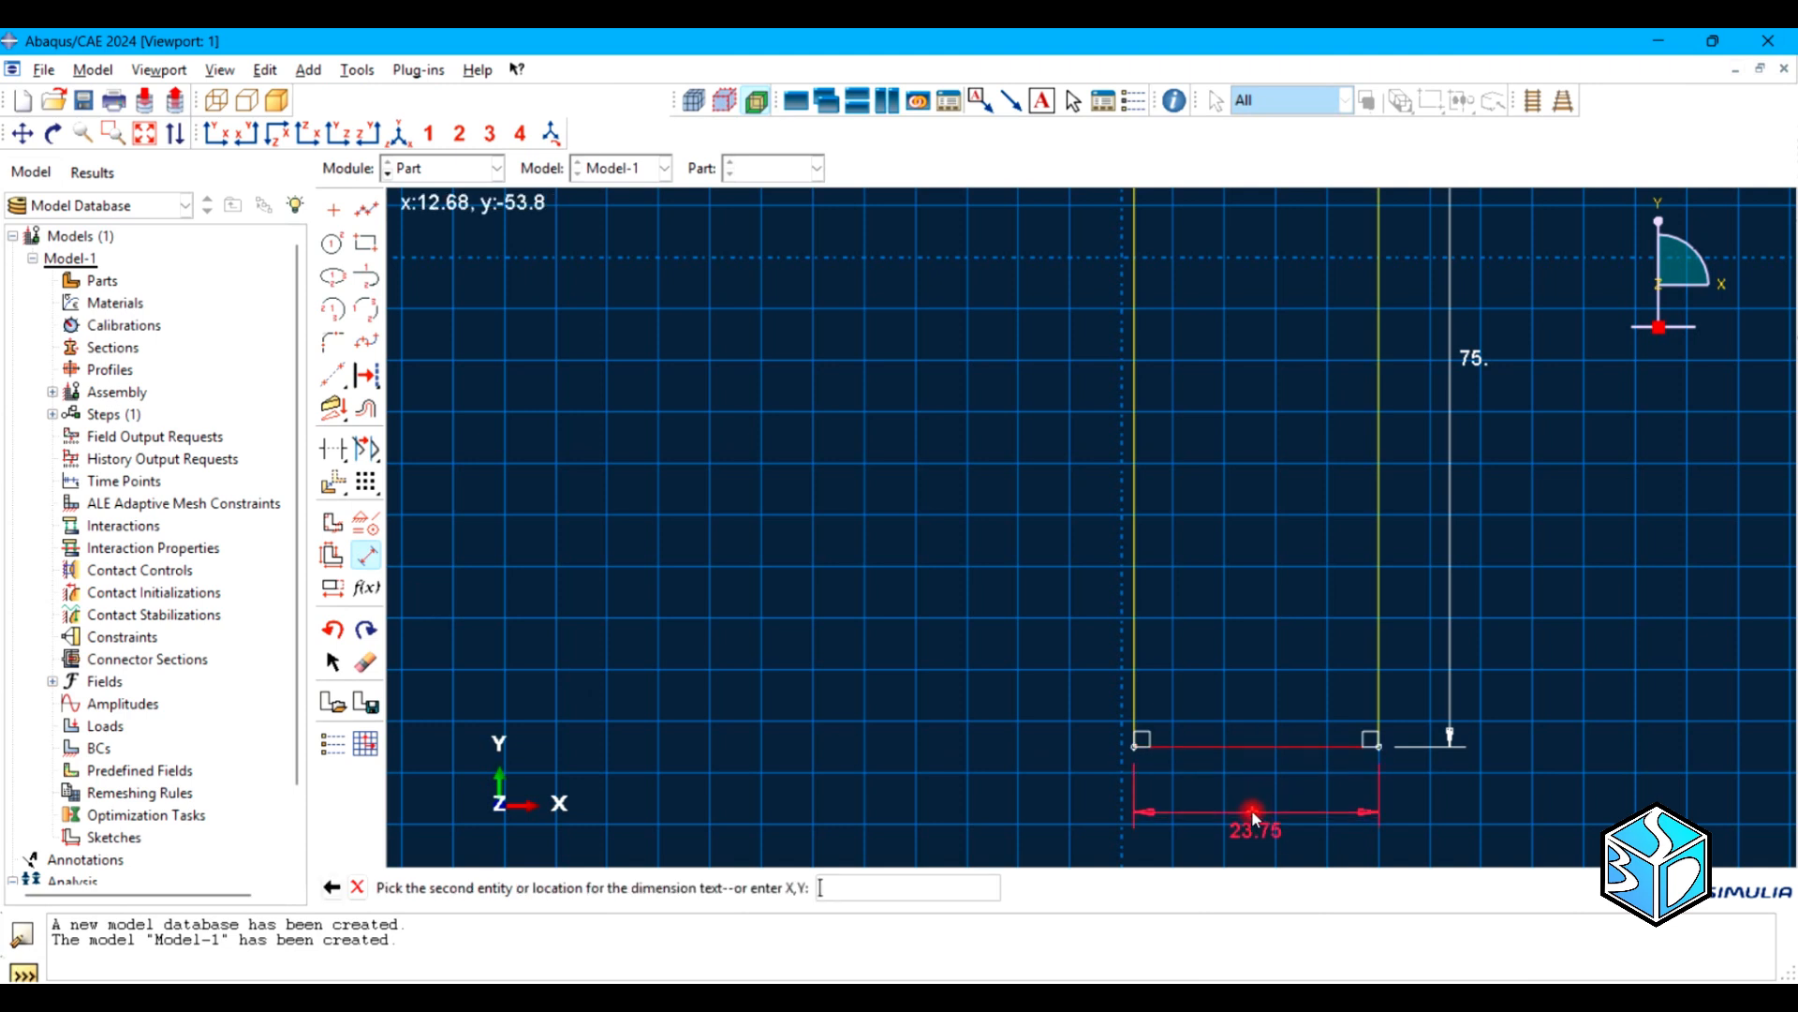
pyautogui.click(1246, 791)
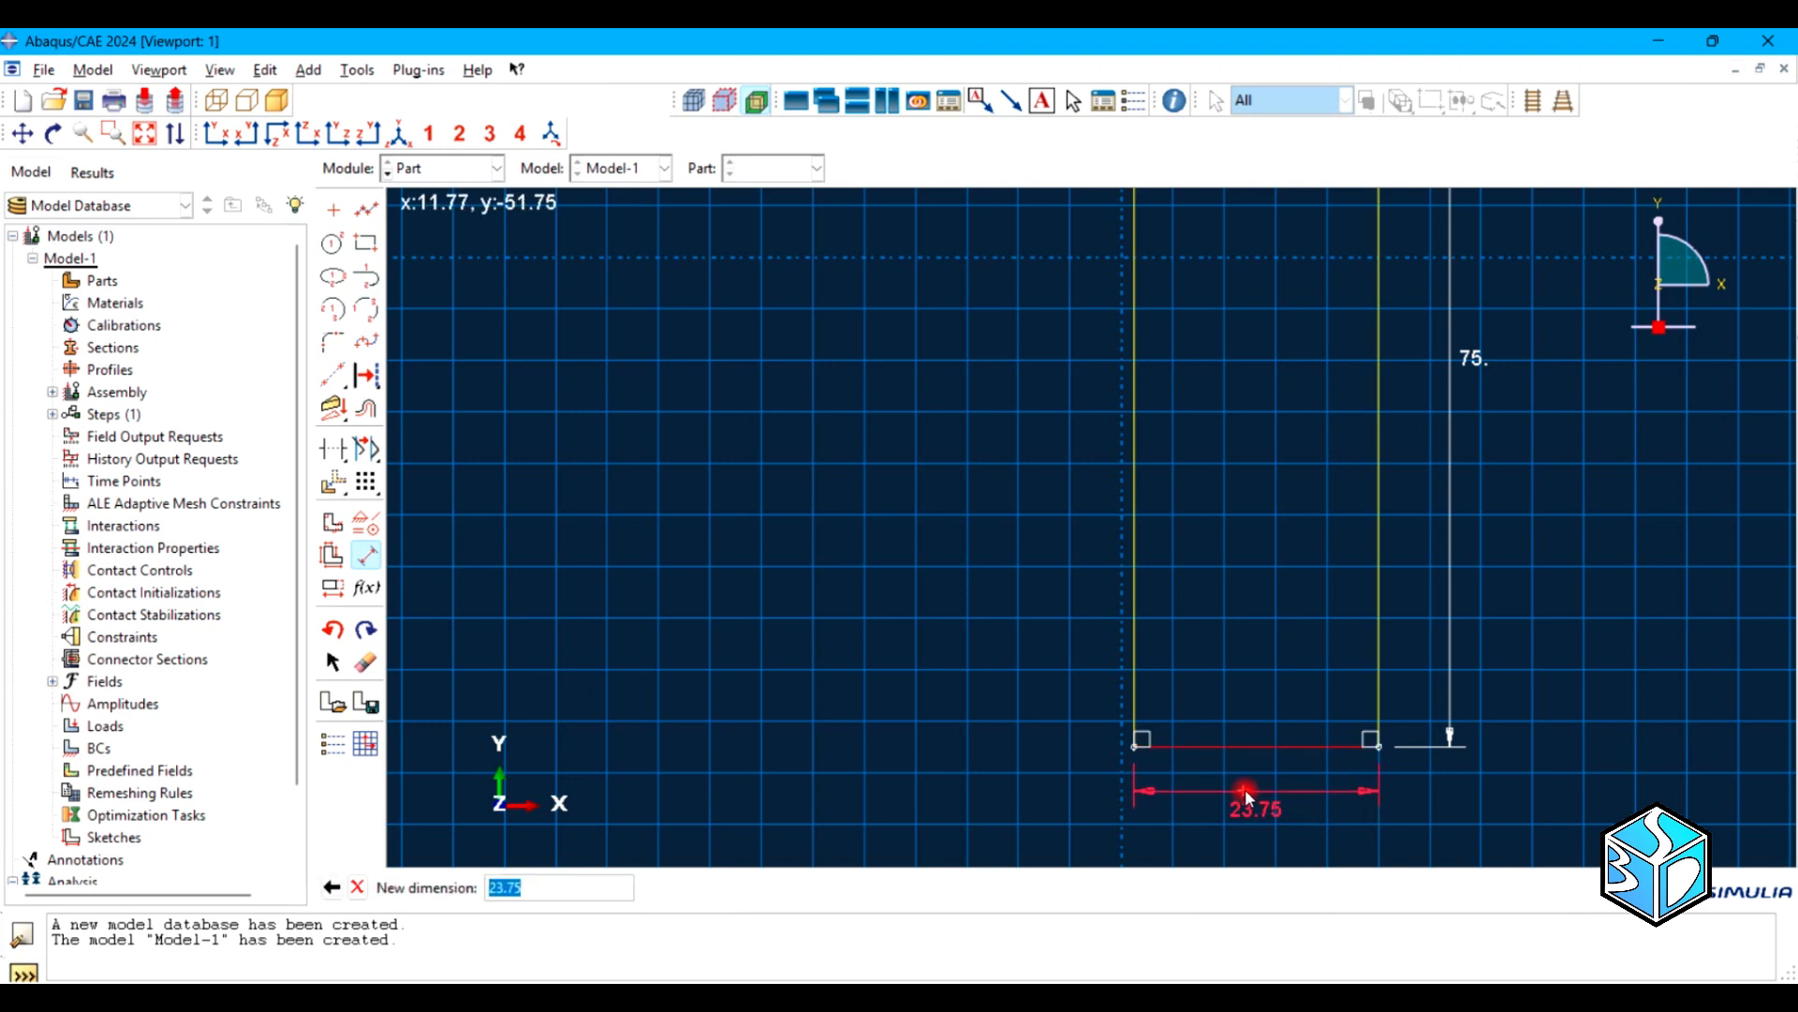
pyautogui.write('30')
pyautogui.press('Return')
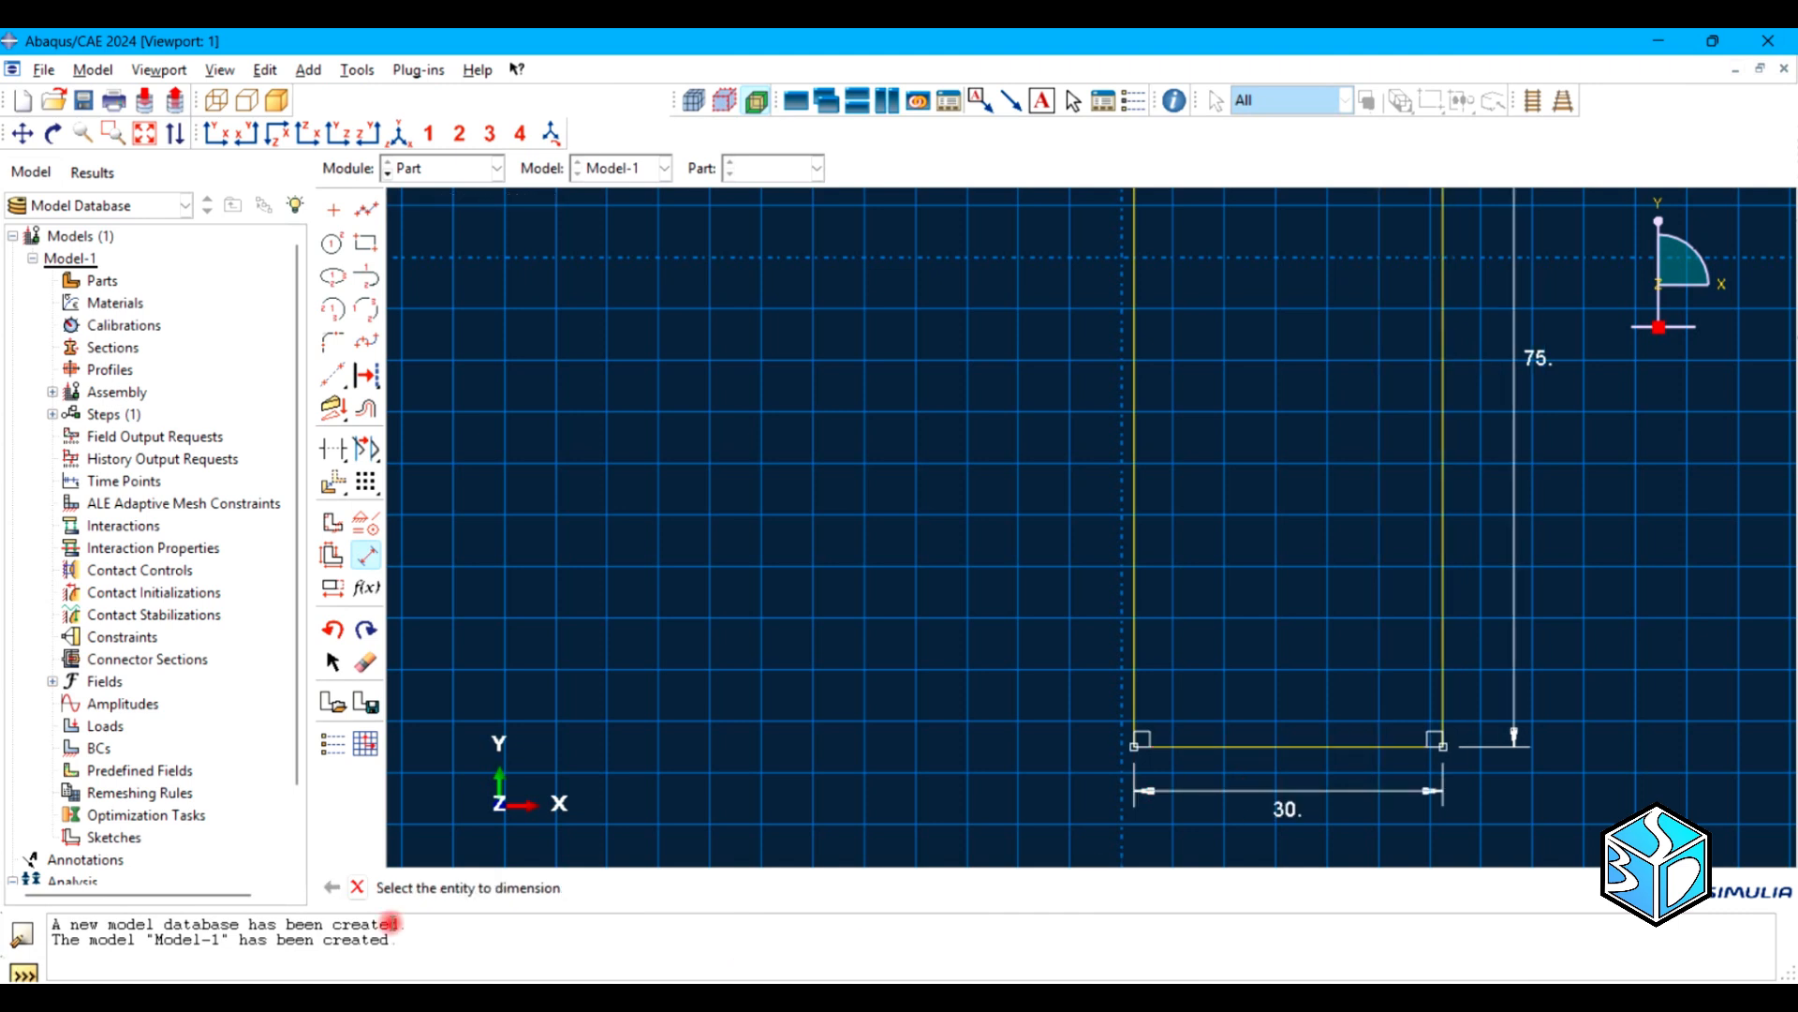
pyautogui.click(357, 887)
pyautogui.click(635, 887)
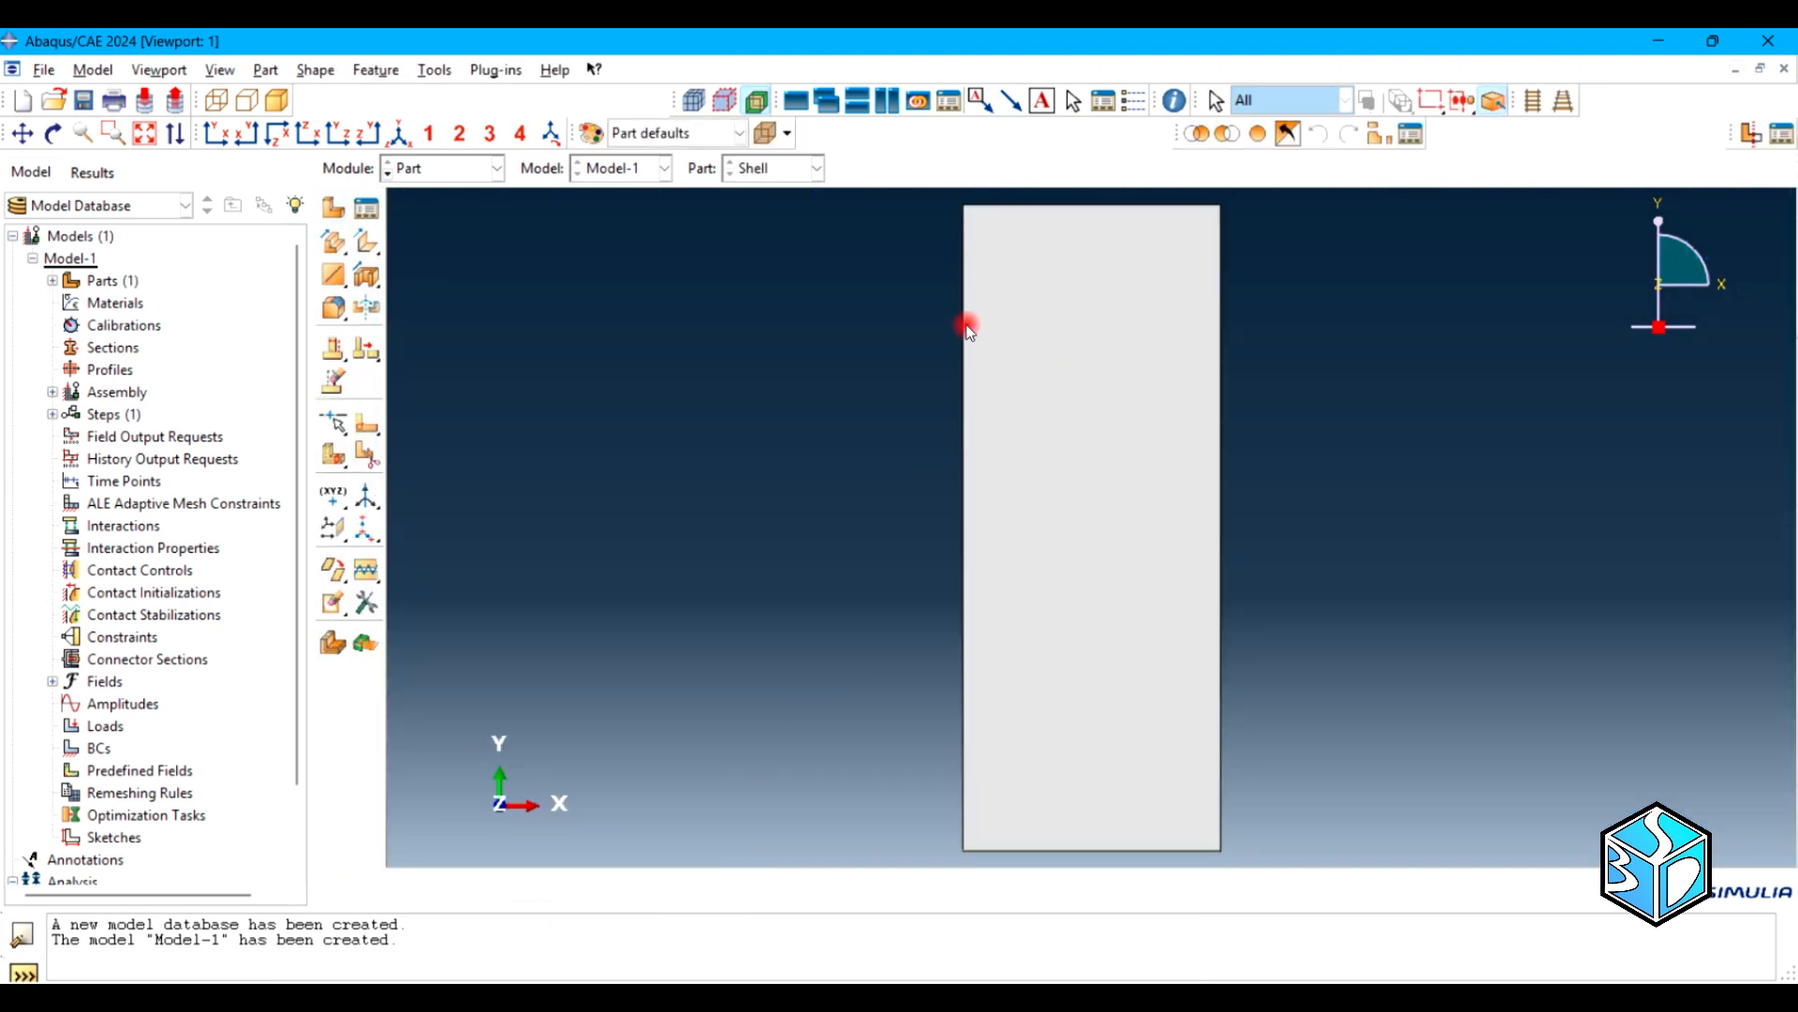
# In the Property module, create a material with isotropic elasticity, Young's modulus 200e3 and Poisson's ratio 0.3
pyautogui.click(441, 170)
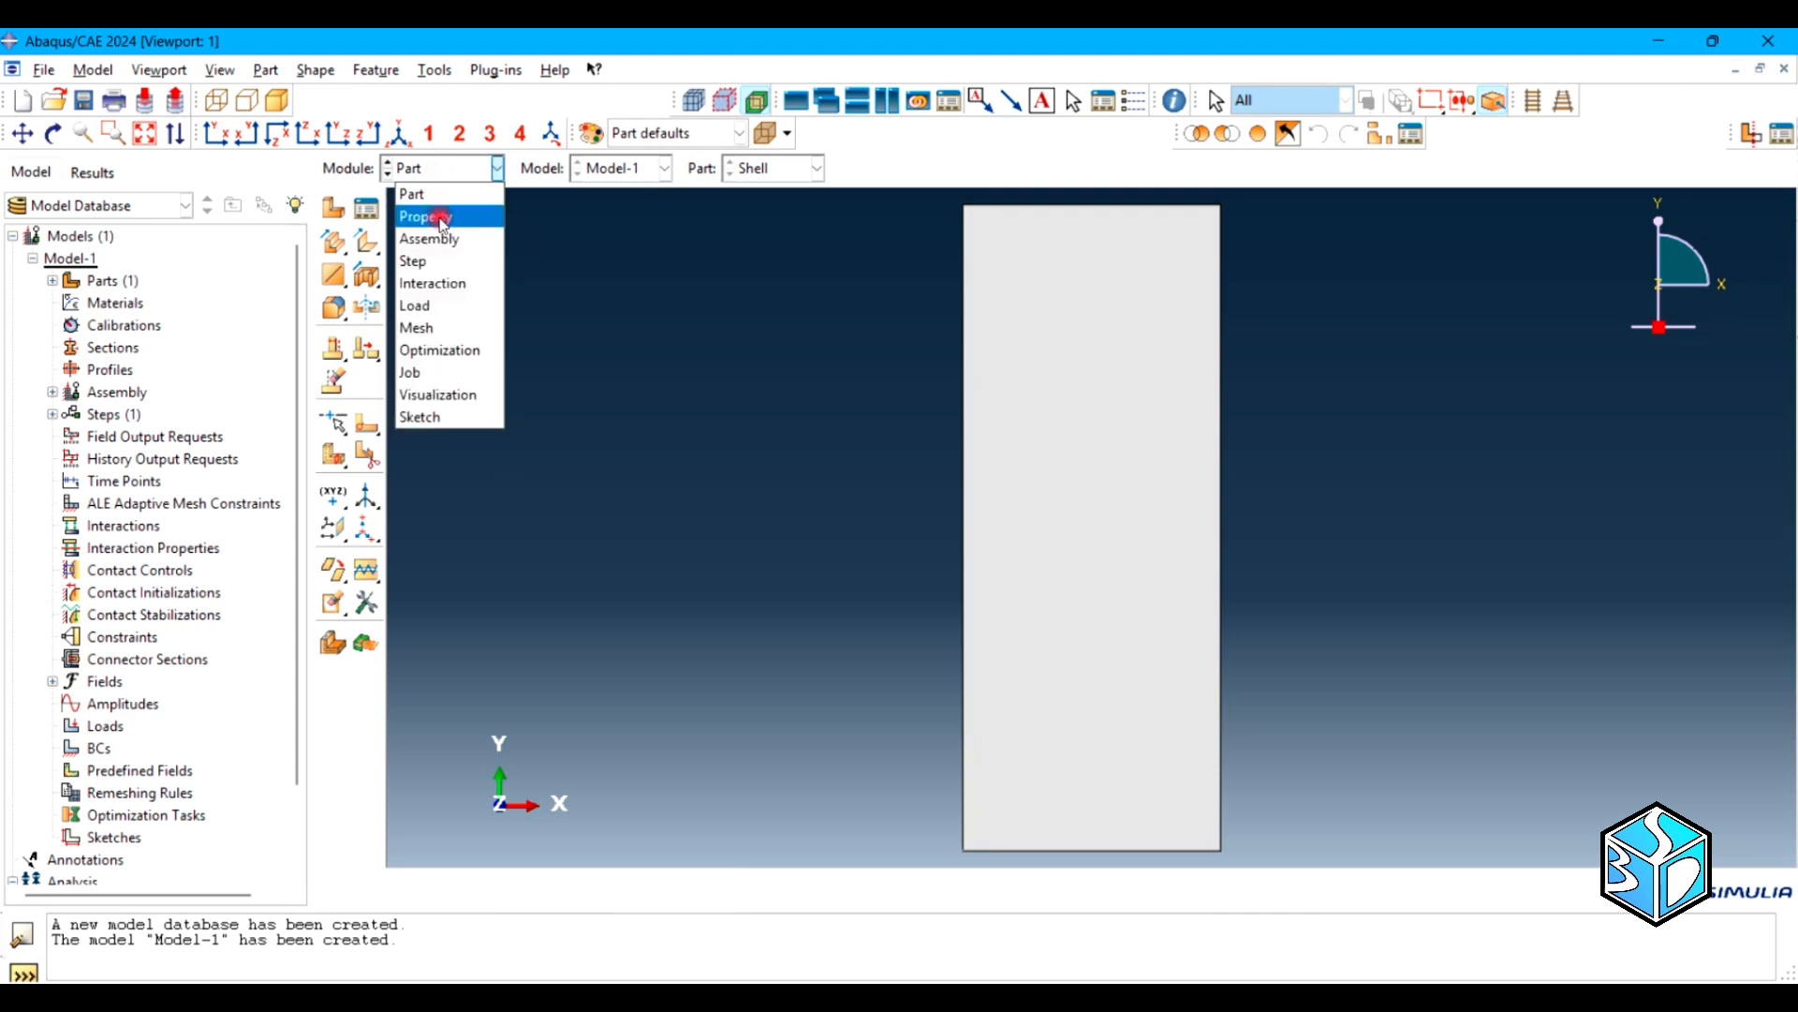
pyautogui.click(438, 216)
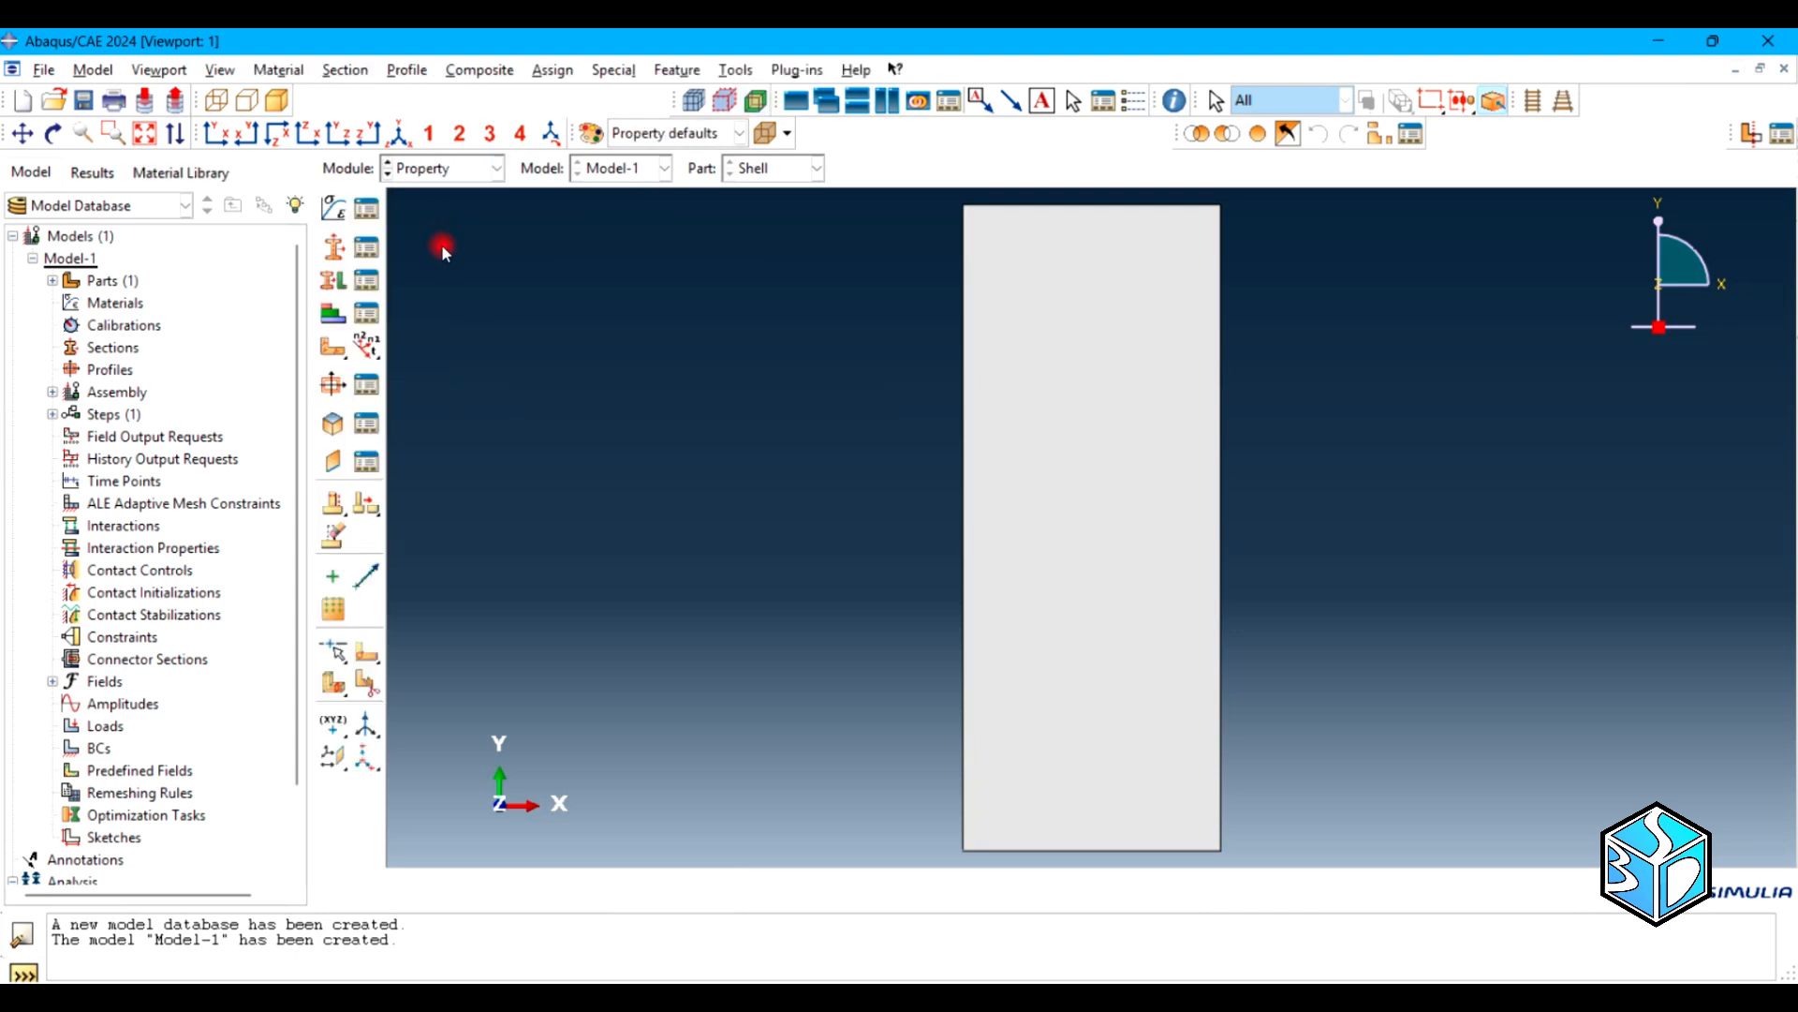
pyautogui.click(332, 210)
pyautogui.click(419, 399)
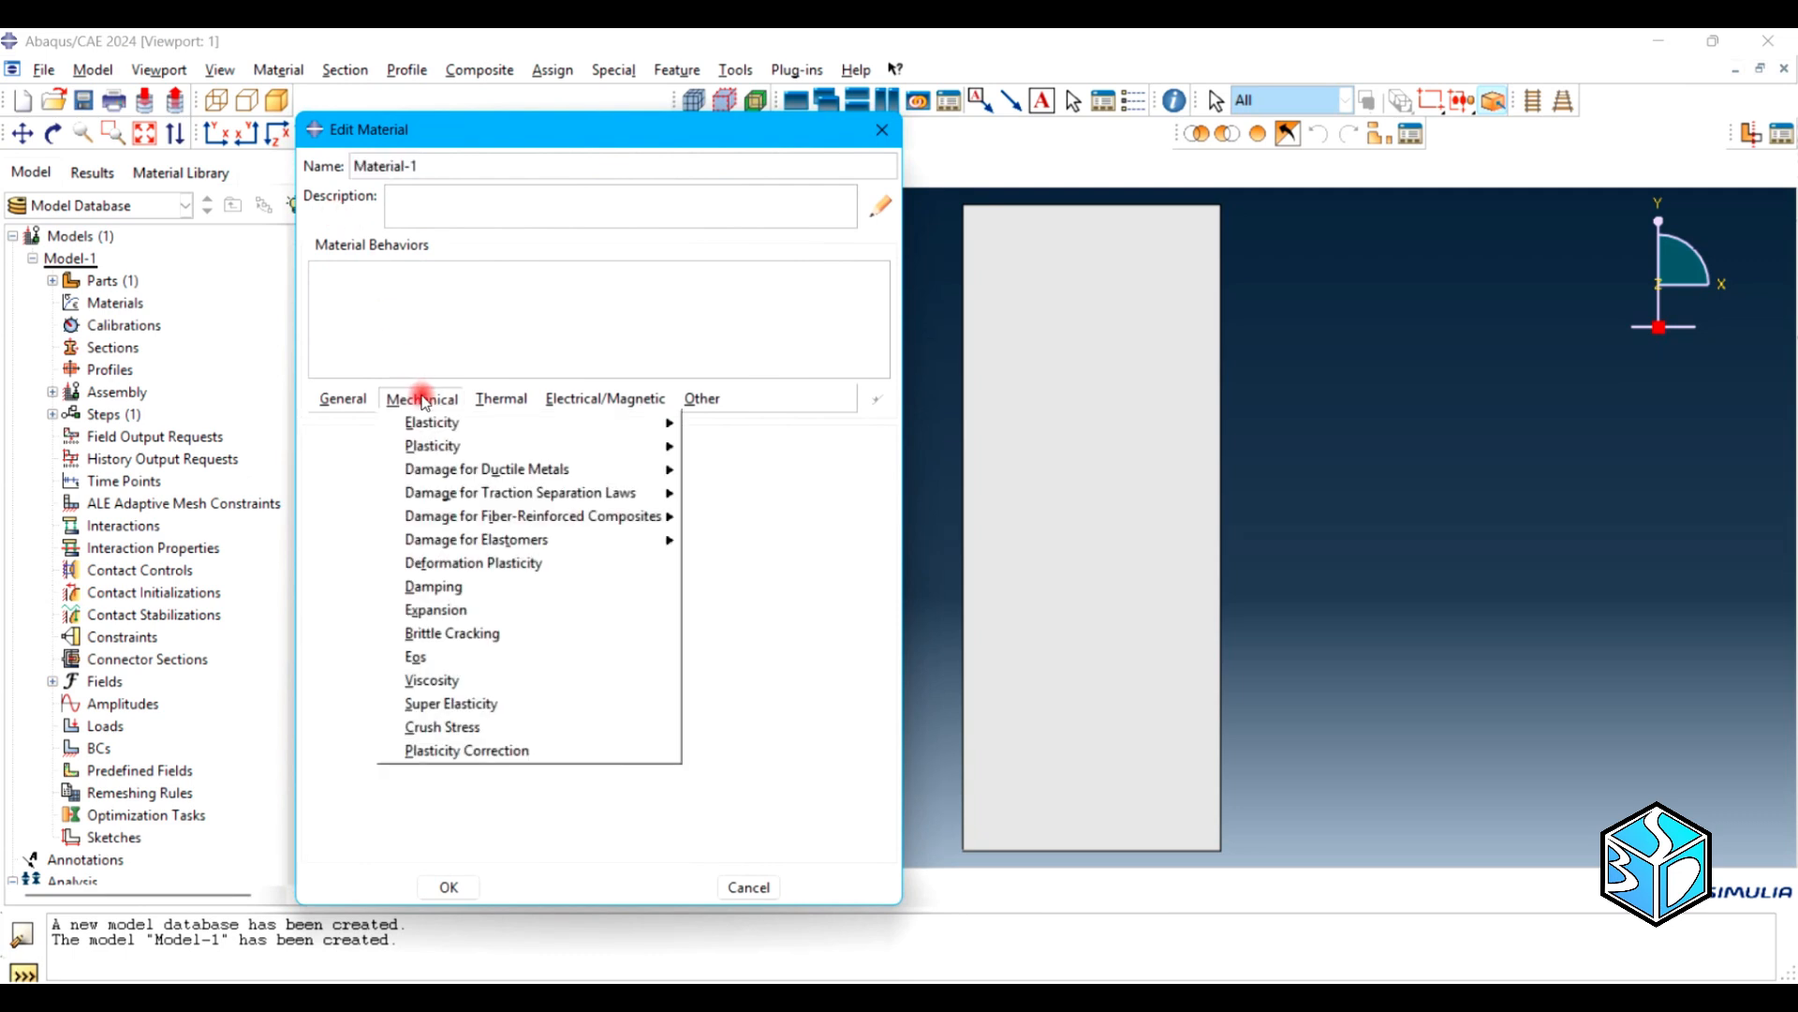
pyautogui.moveTo(548, 423)
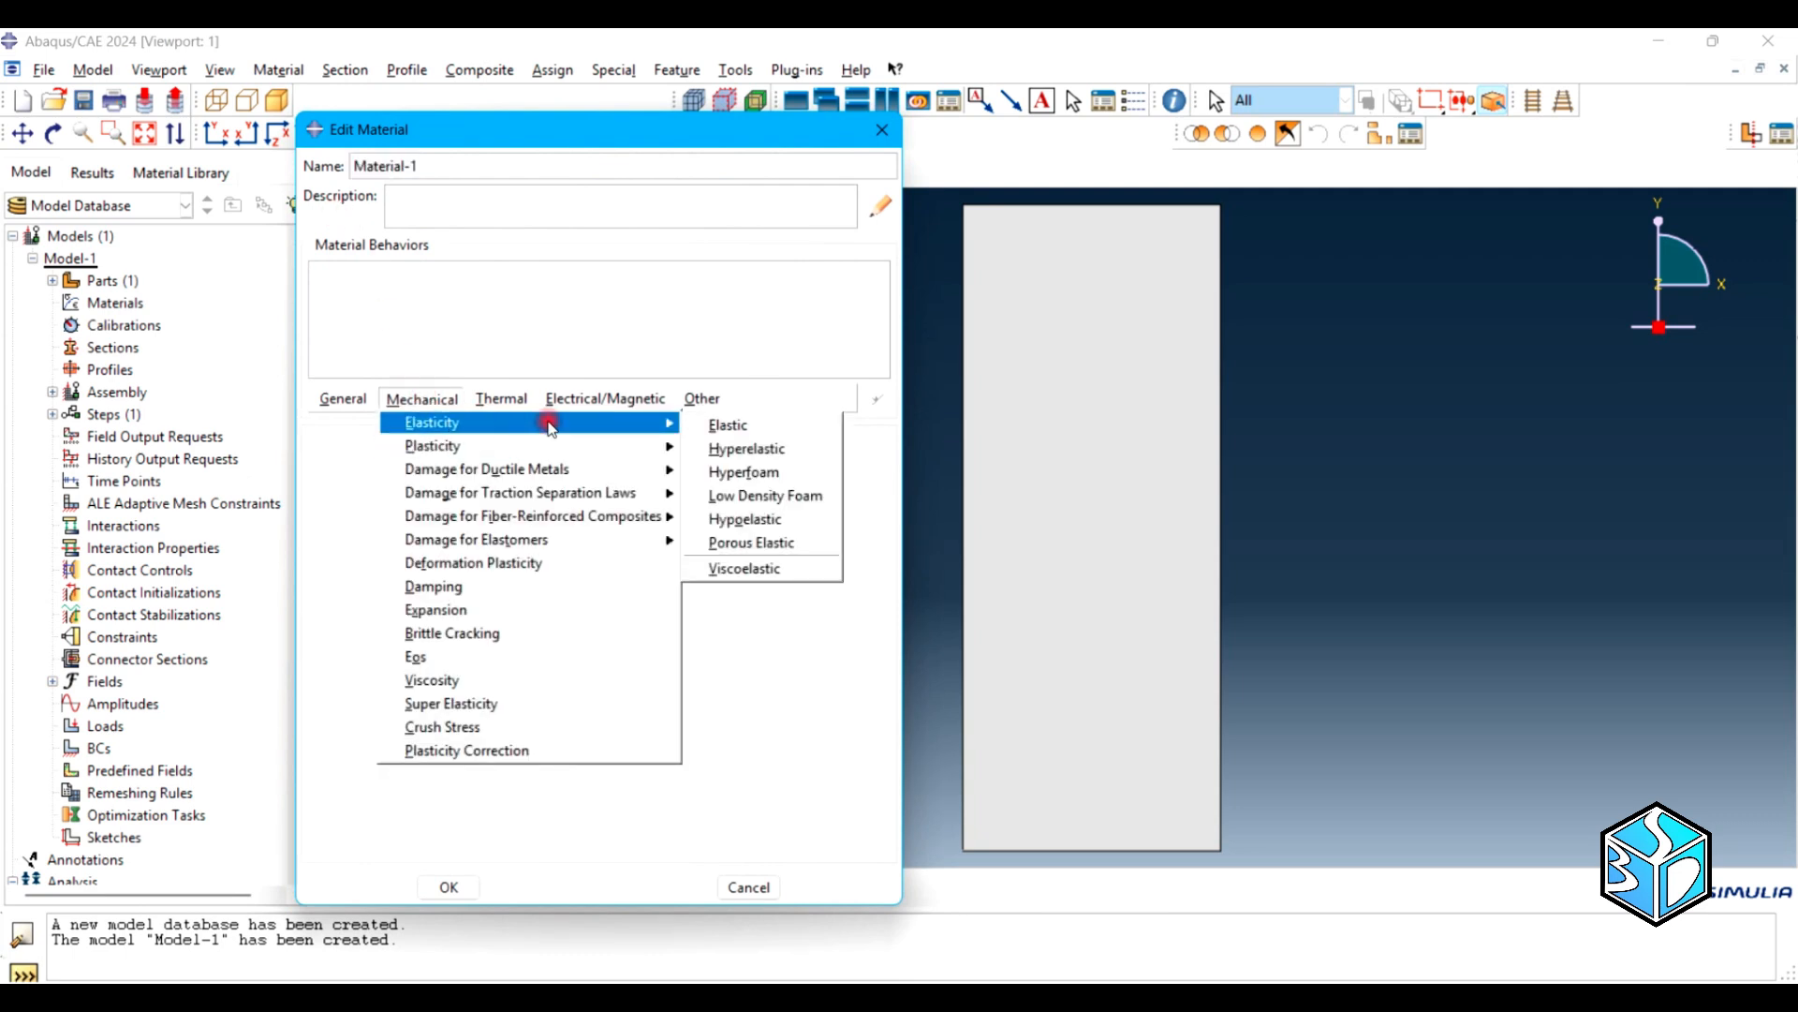
pyautogui.click(726, 427)
pyautogui.click(394, 718)
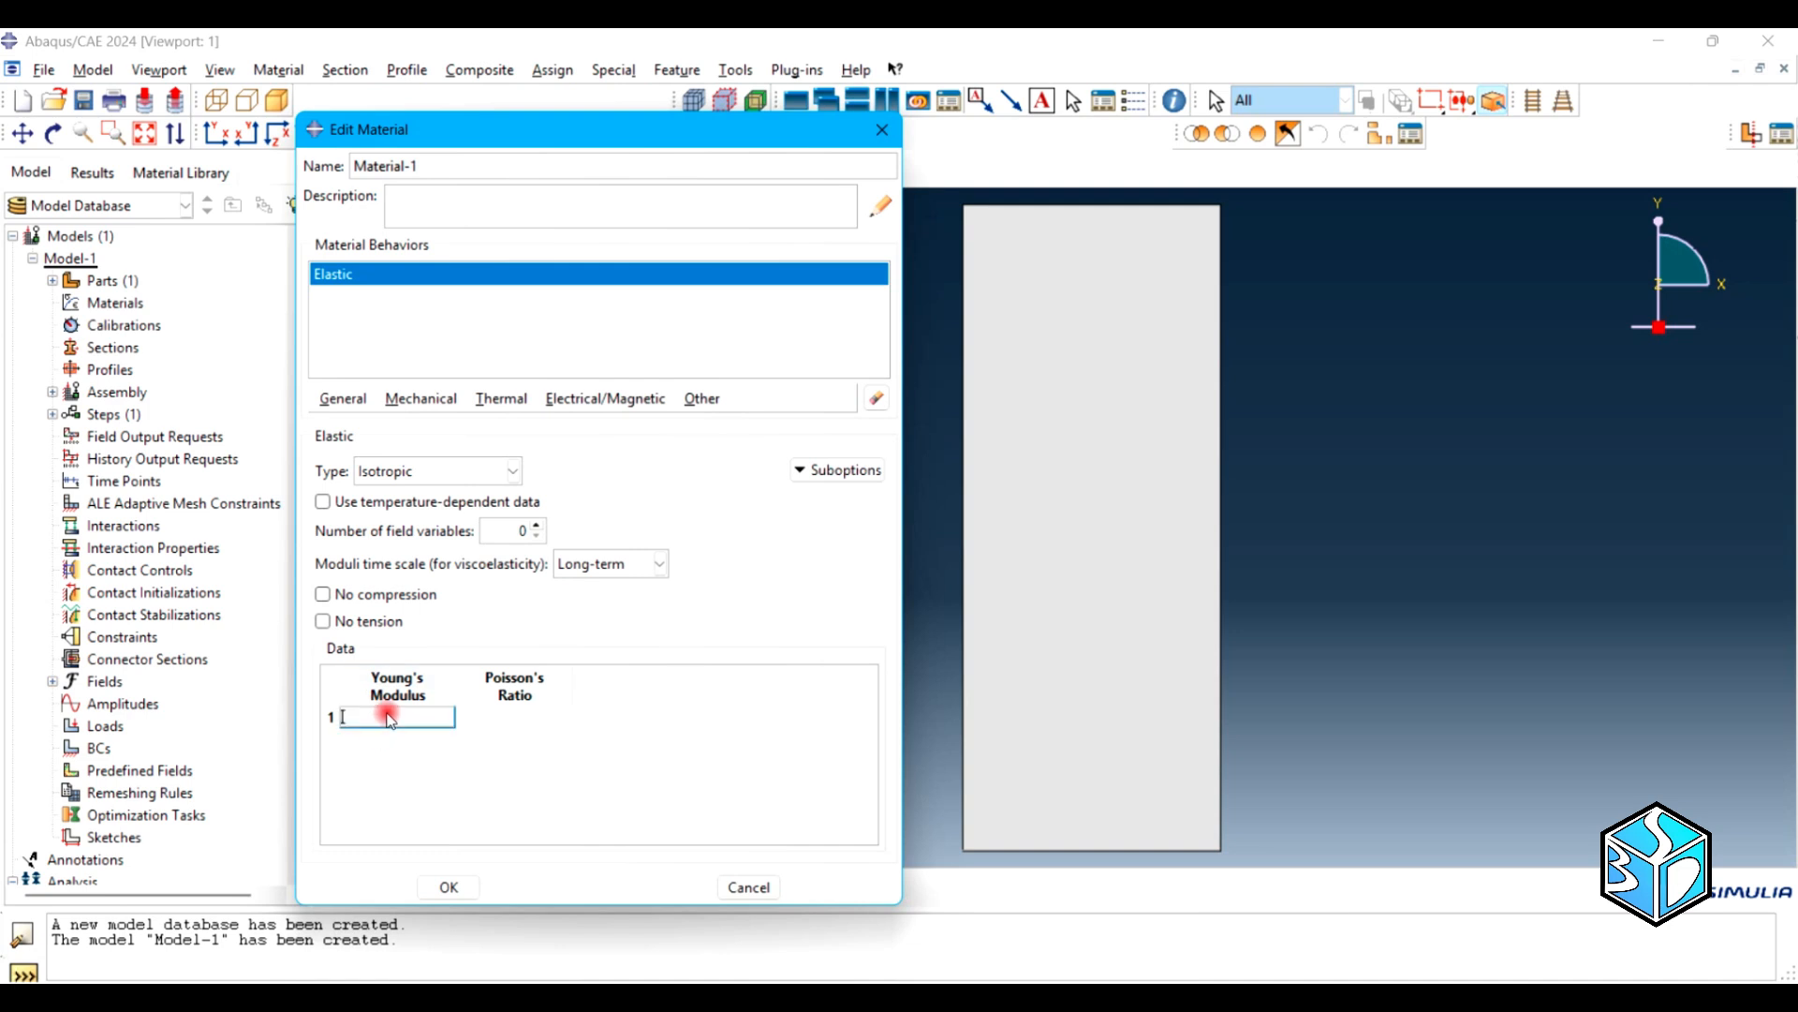
pyautogui.write('200e3')
pyautogui.click(476, 718)
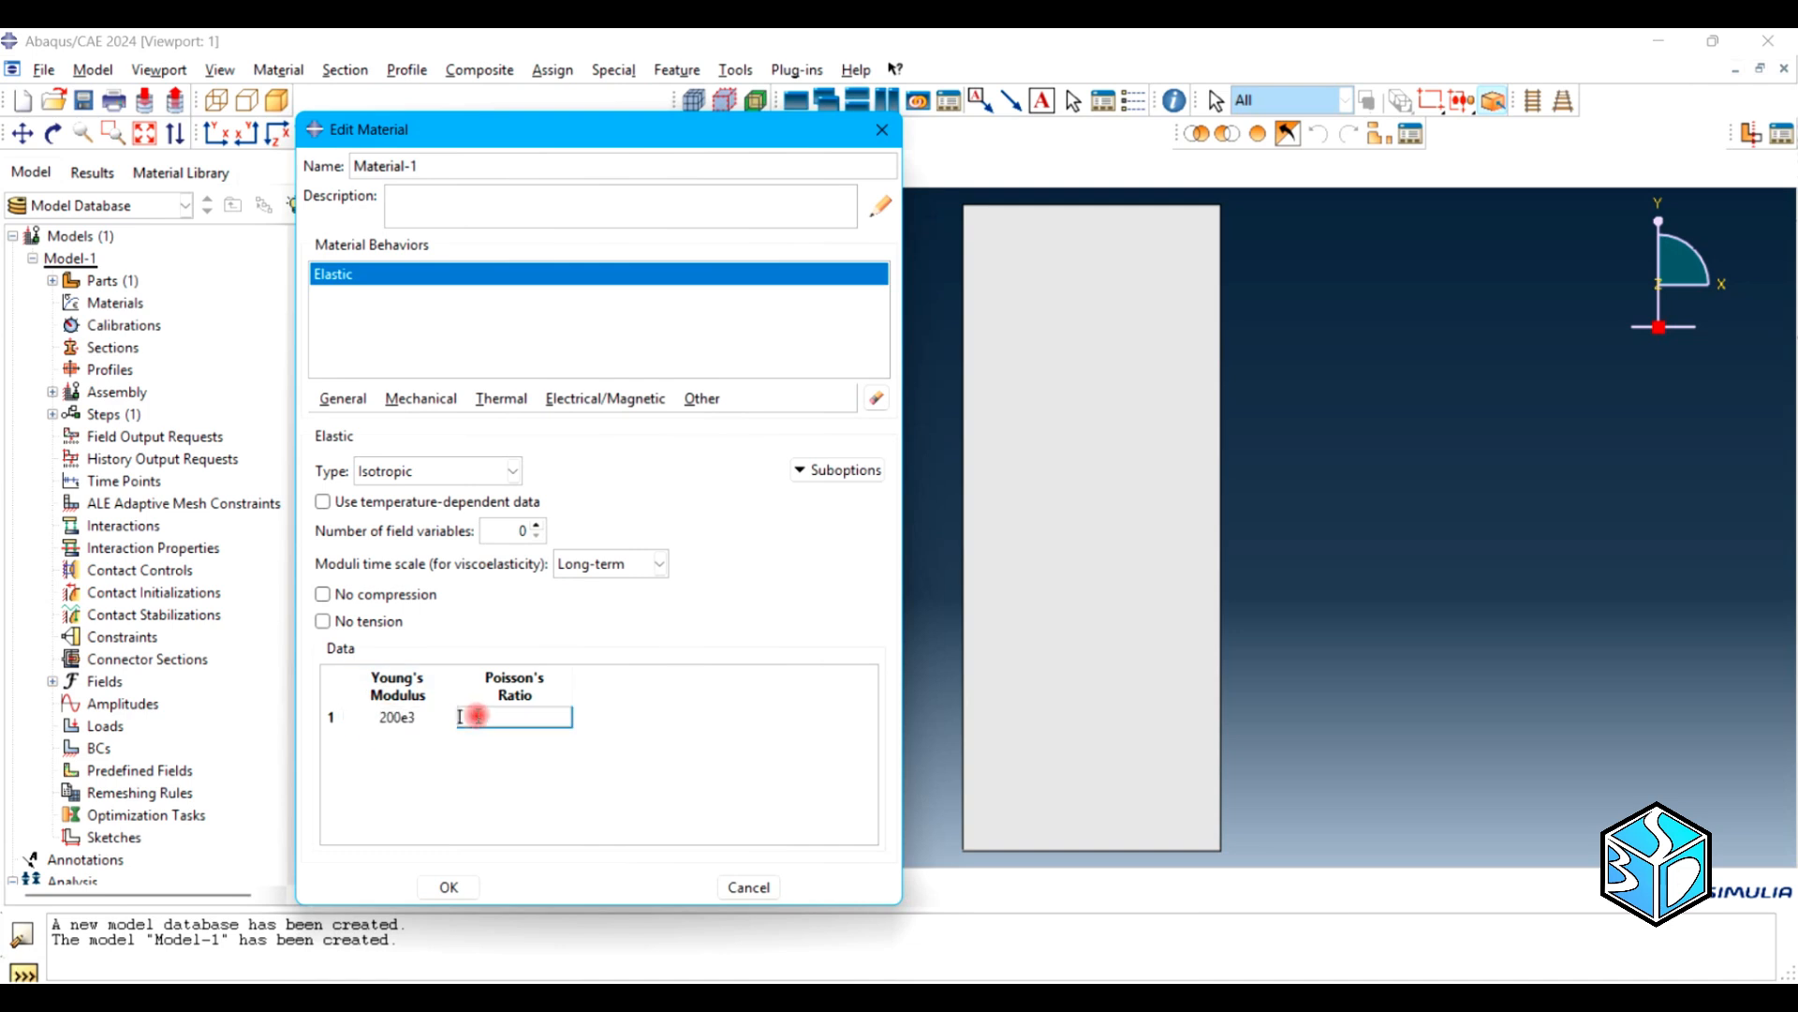
pyautogui.write('0.3')
# Name the elastic material Steel and save it
pyautogui.tripleClick(468, 166)
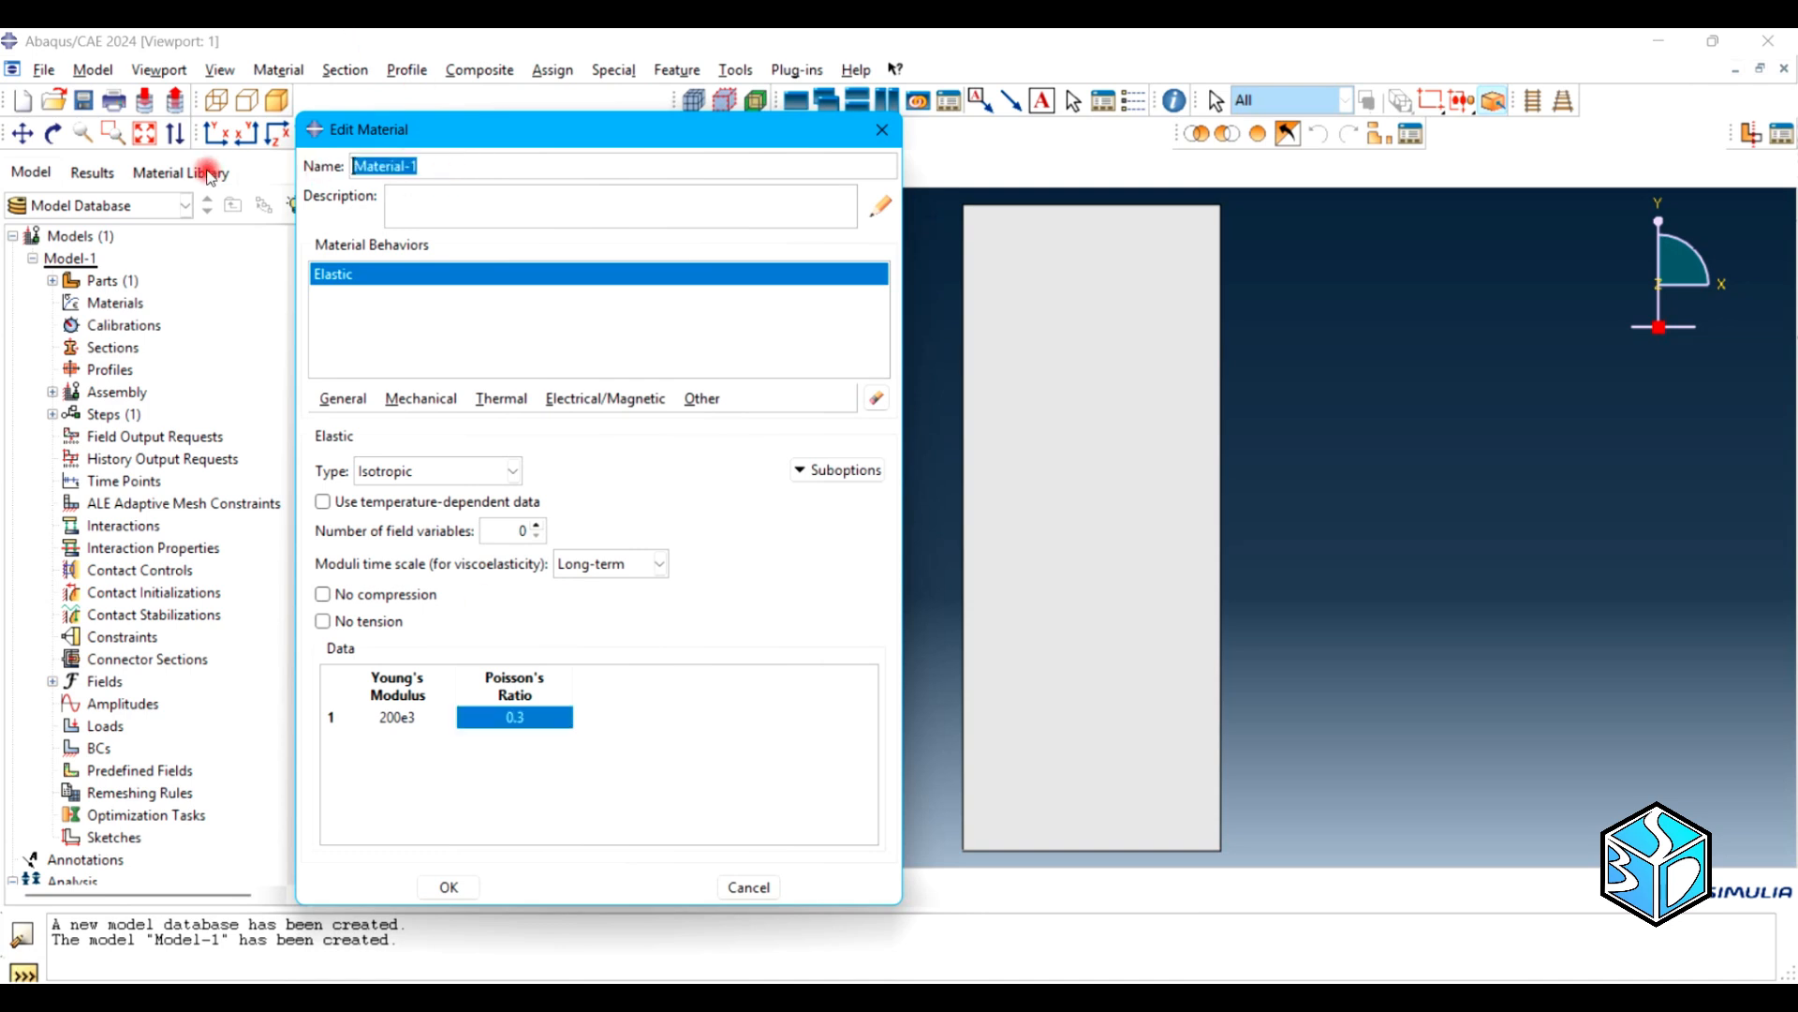
pyautogui.write('Stee')
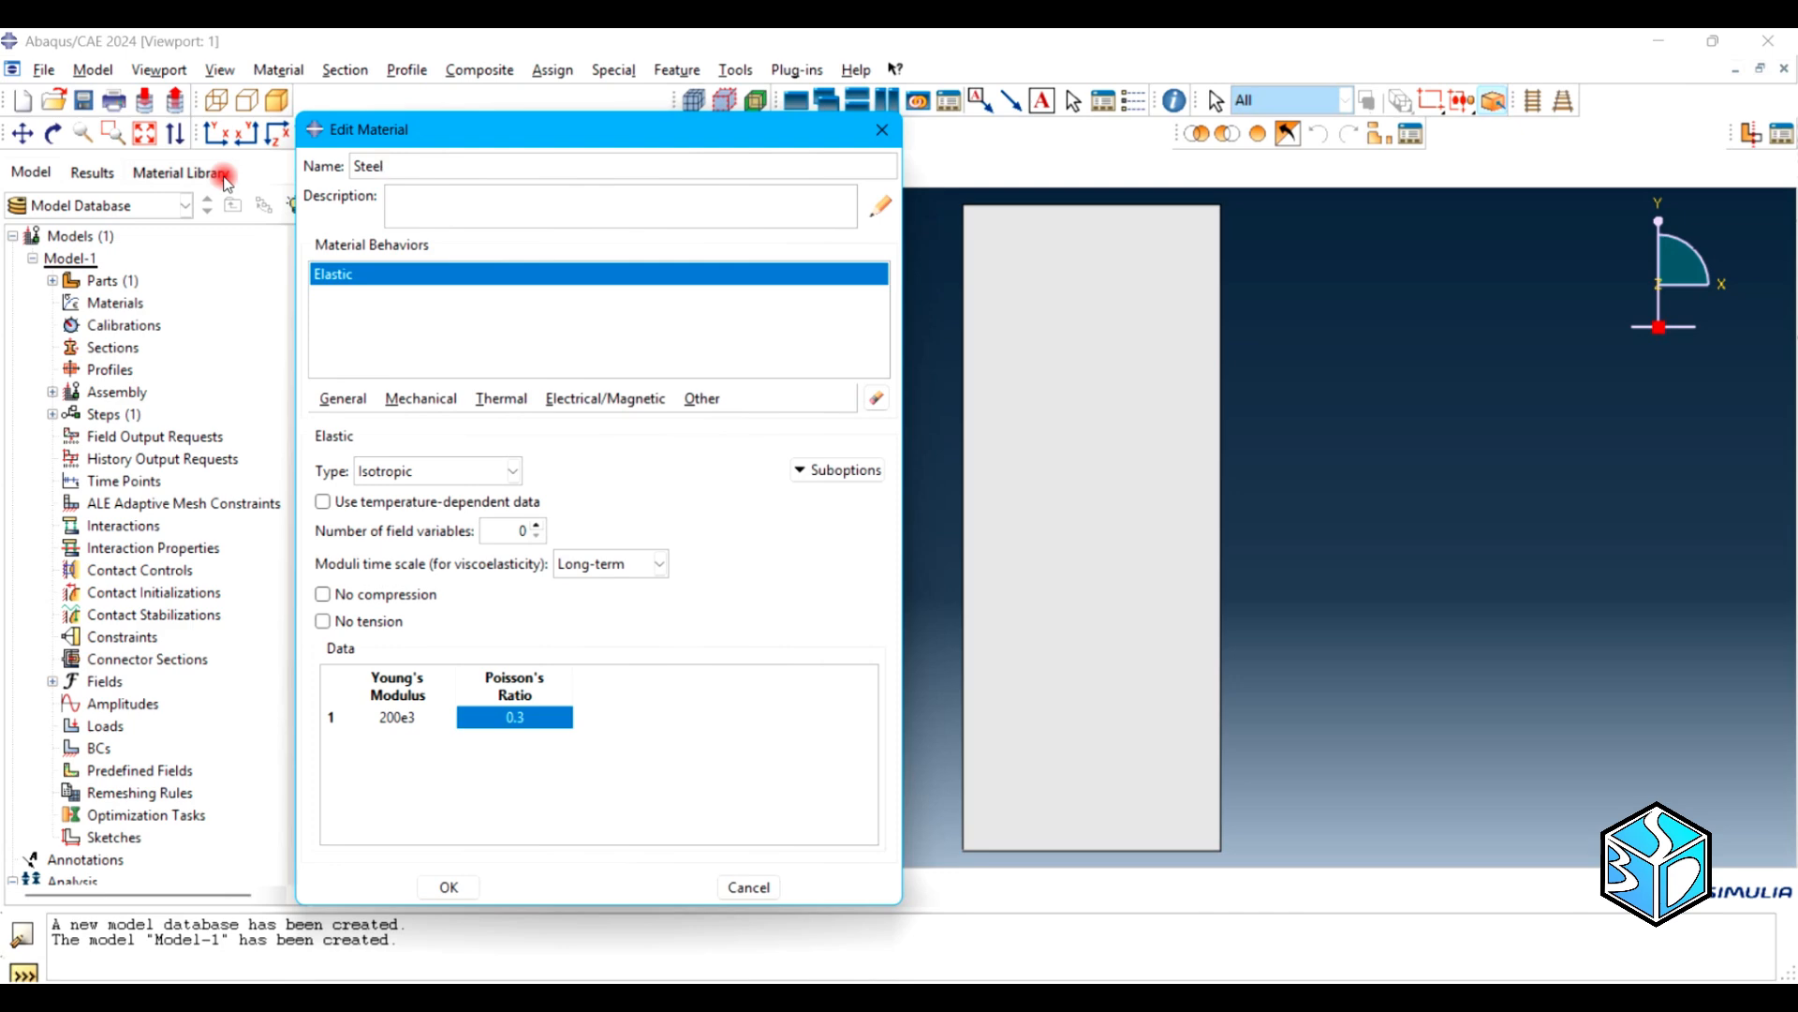
pyautogui.write('l')
pyautogui.click(449, 886)
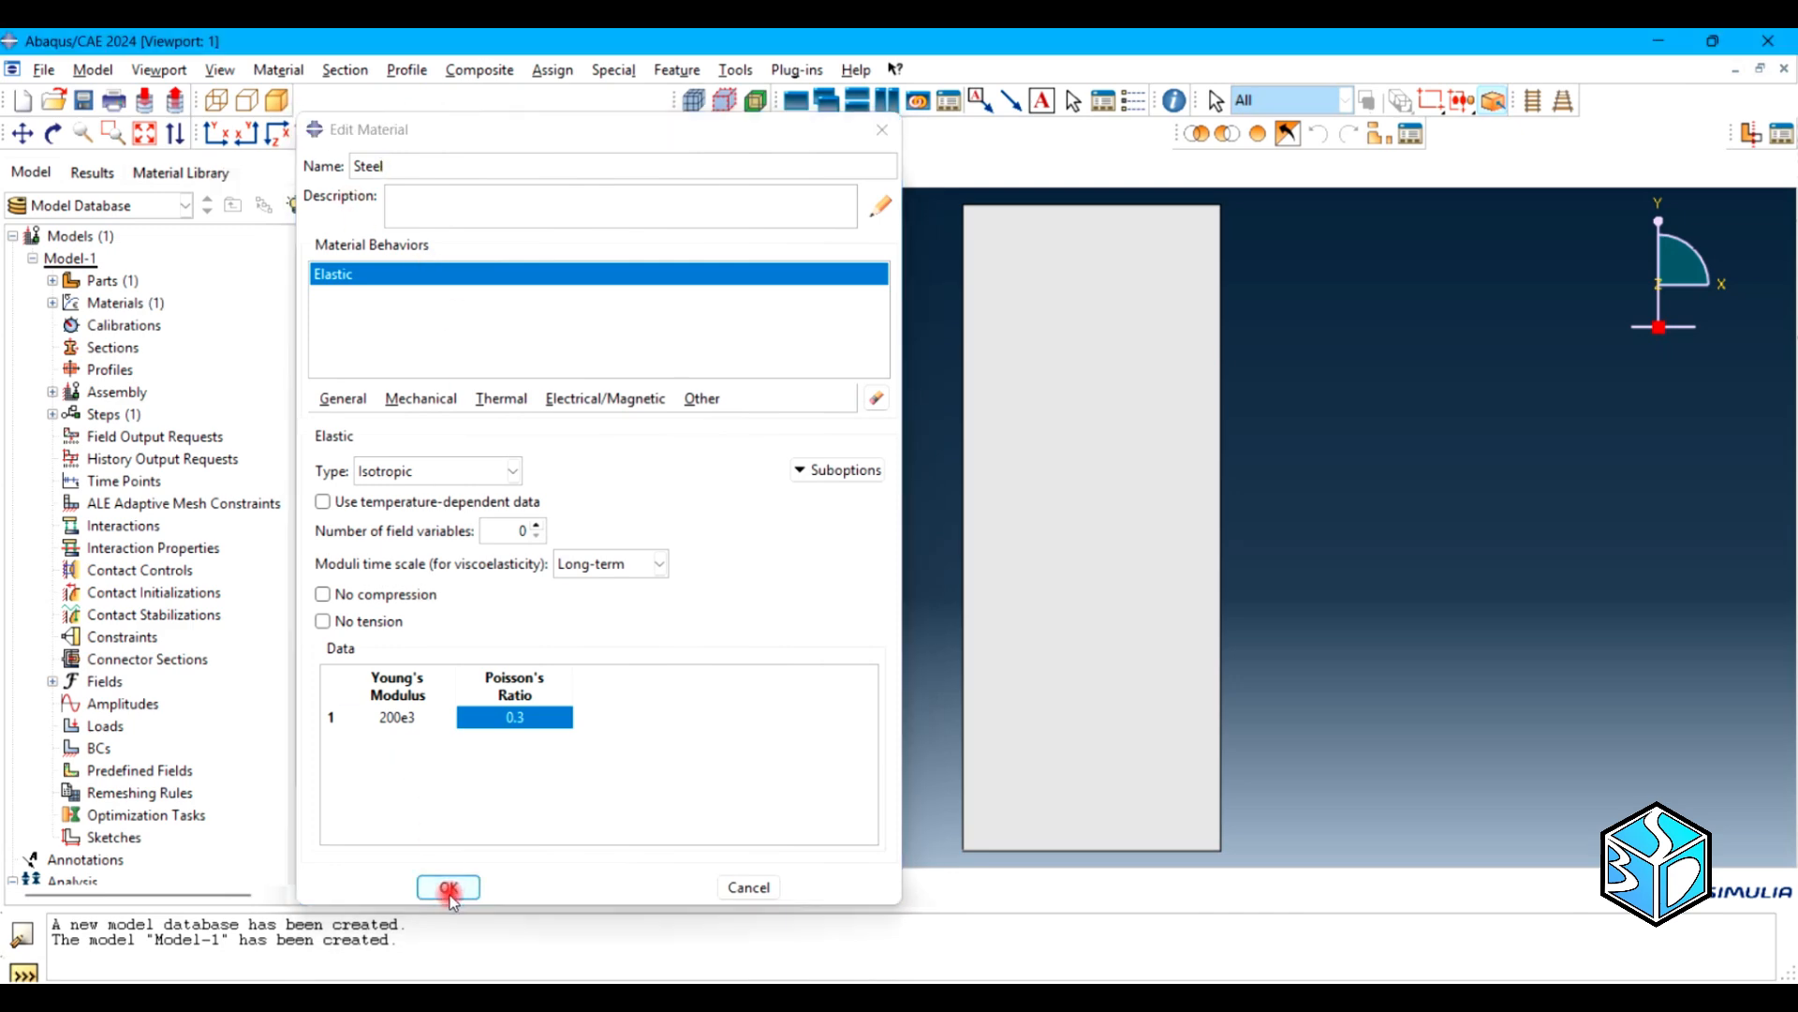
# Create a homogeneous shell section named Section-Steel with a shell thickness of 1, using the Steel material
pyautogui.click(325, 249)
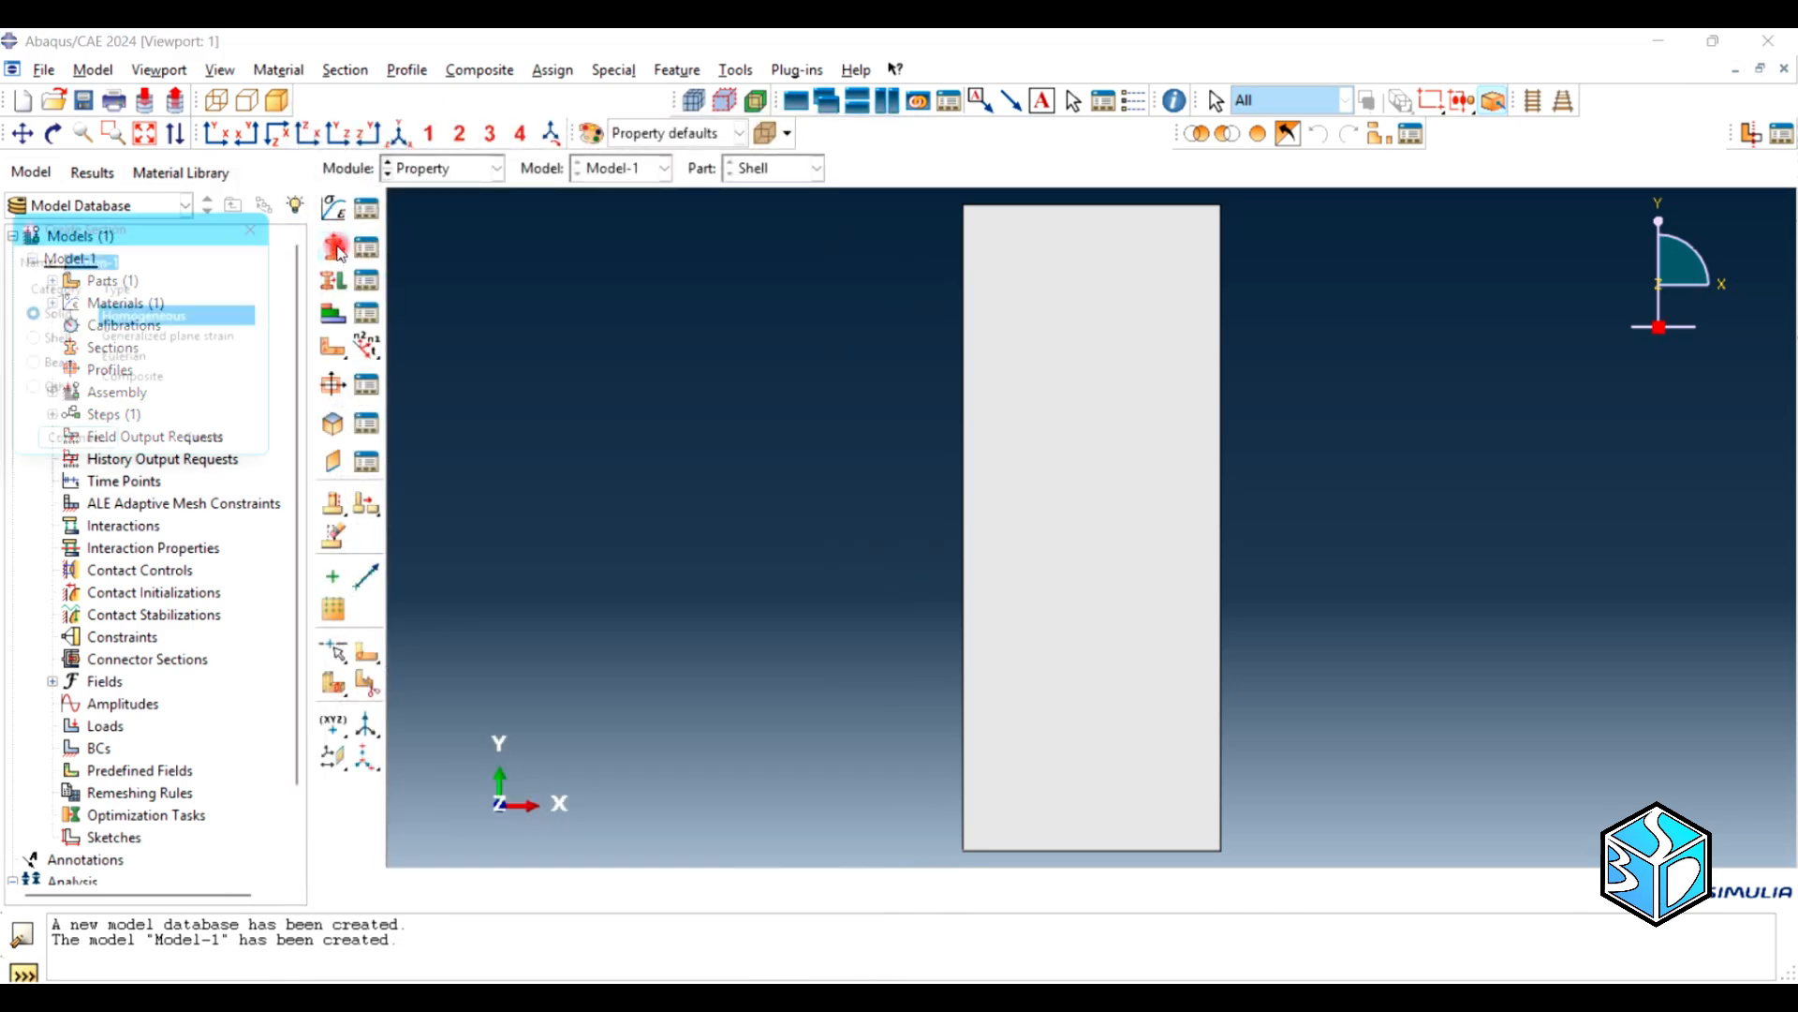
pyautogui.click(150, 266)
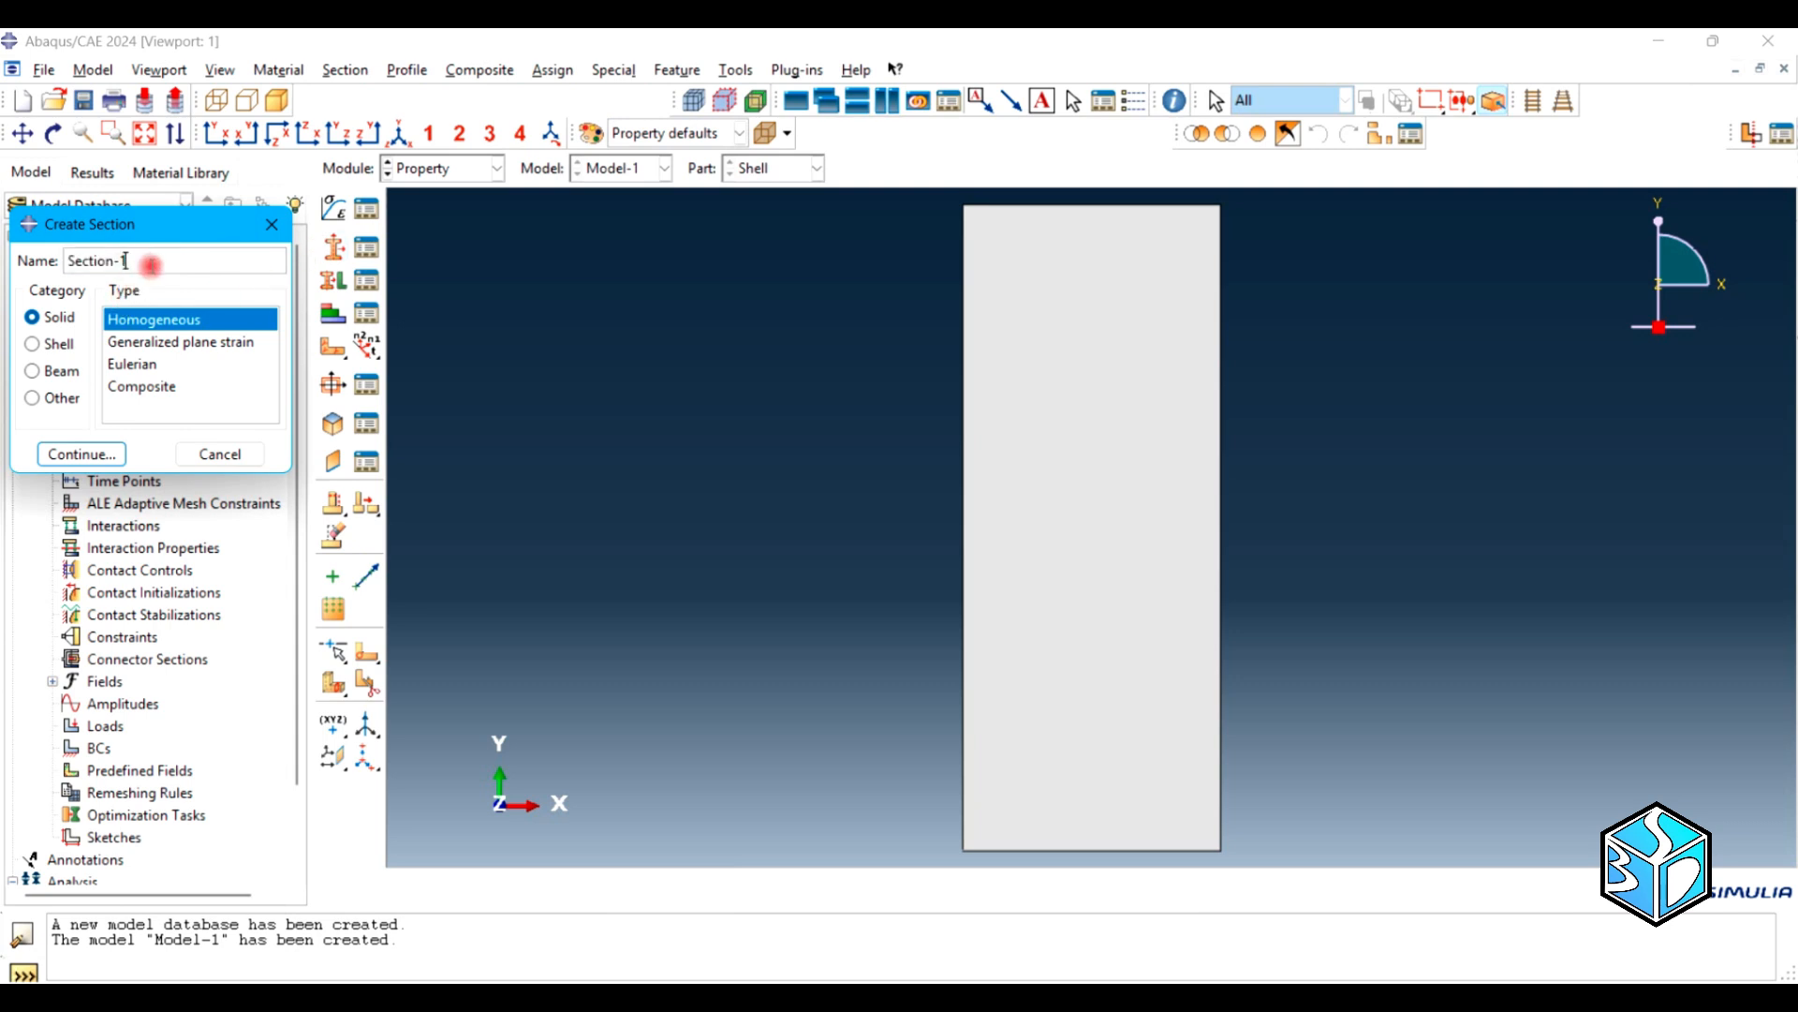
pyautogui.write('Steel')
pyautogui.click(58, 345)
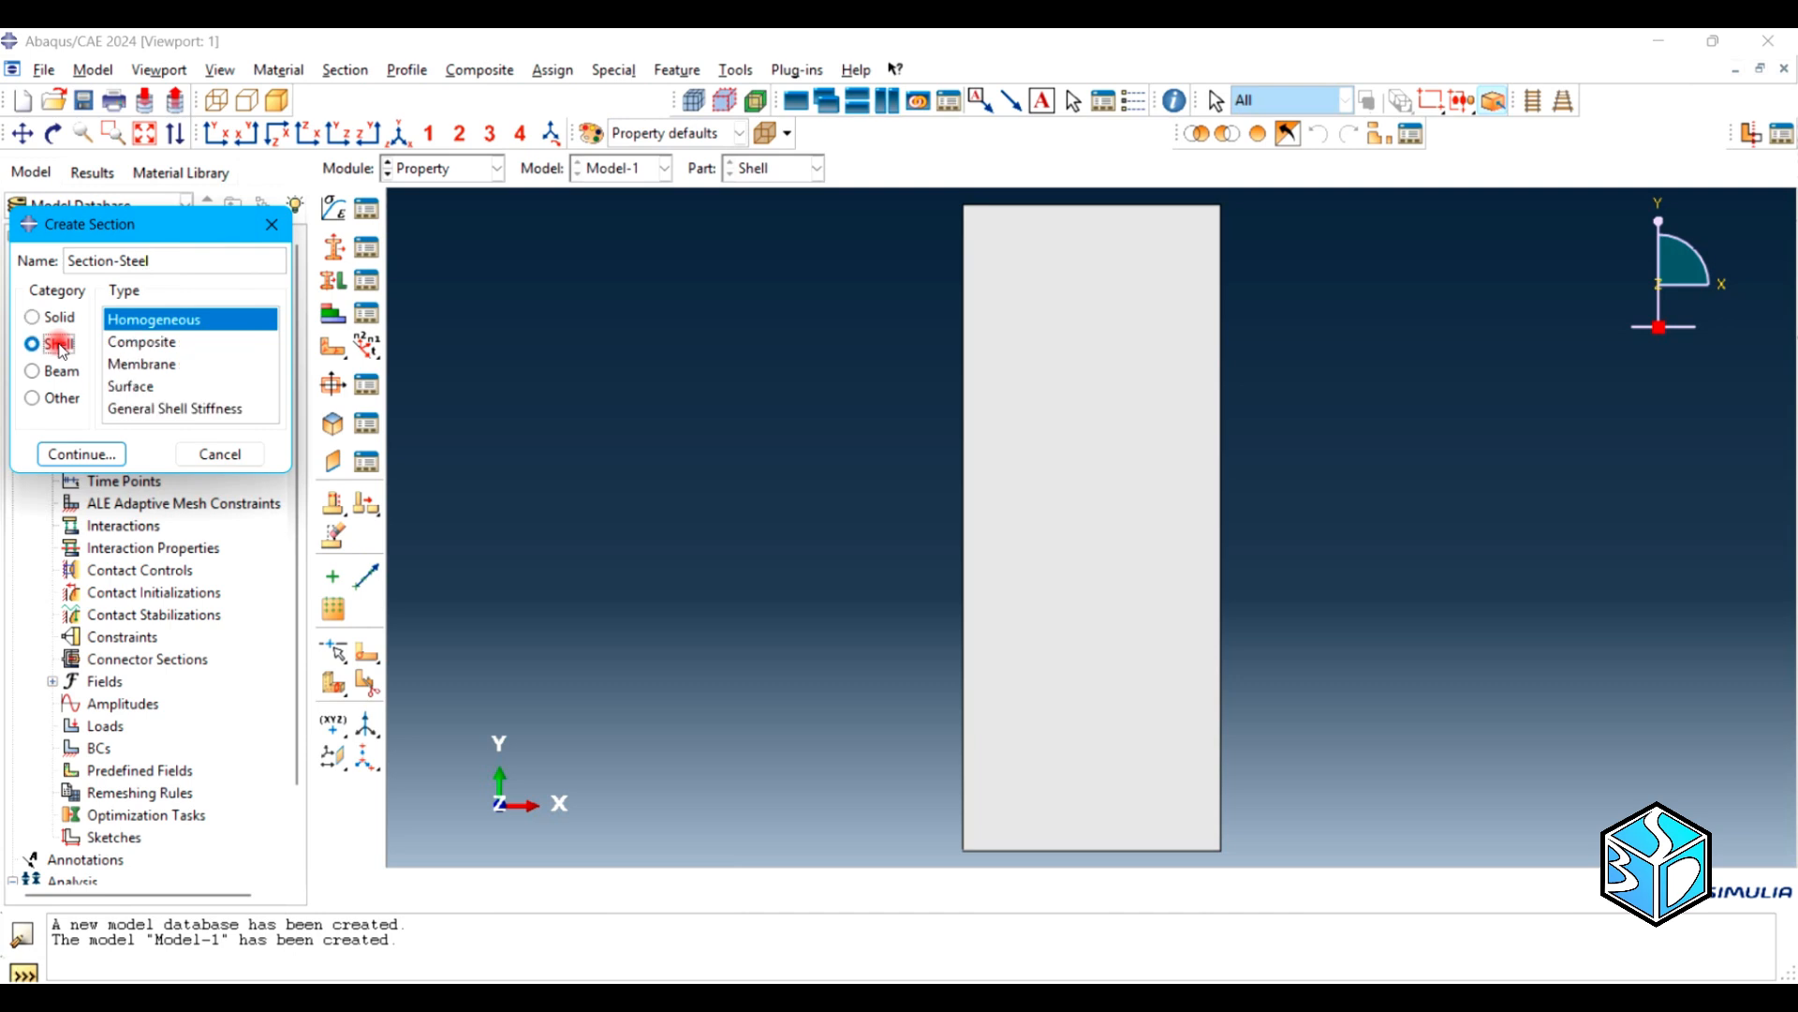
pyautogui.click(91, 457)
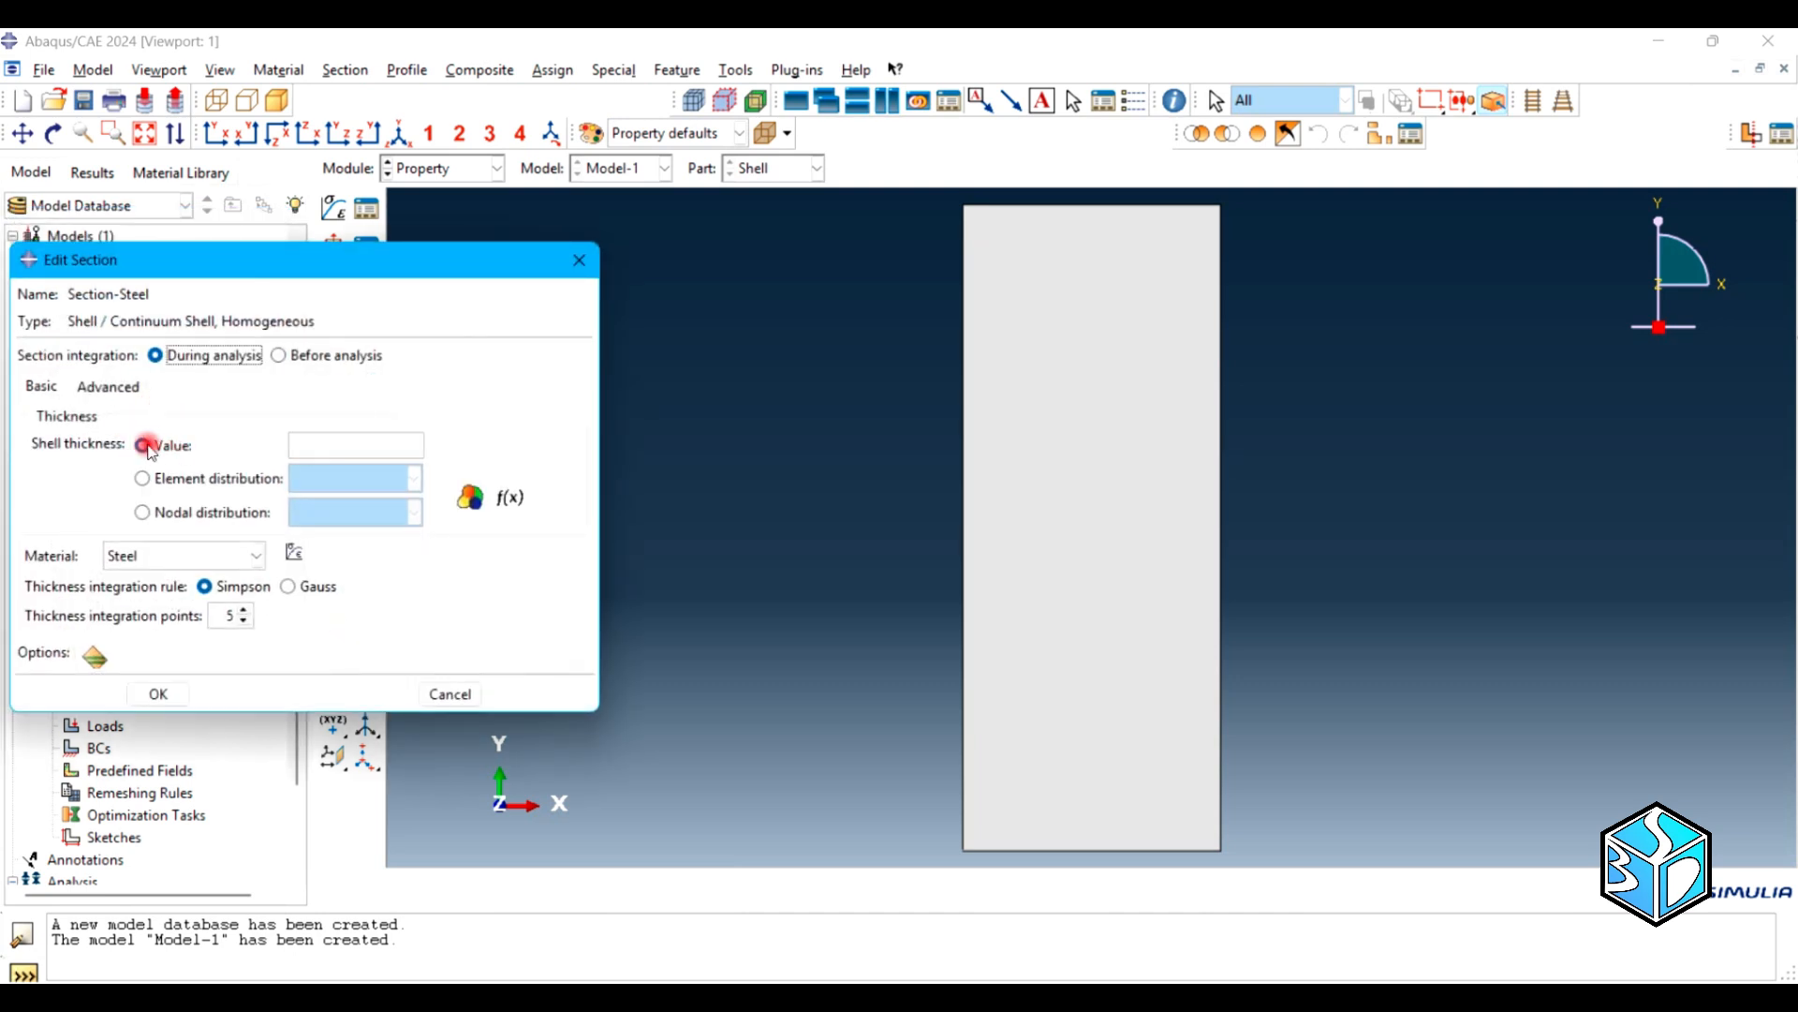
pyautogui.click(344, 440)
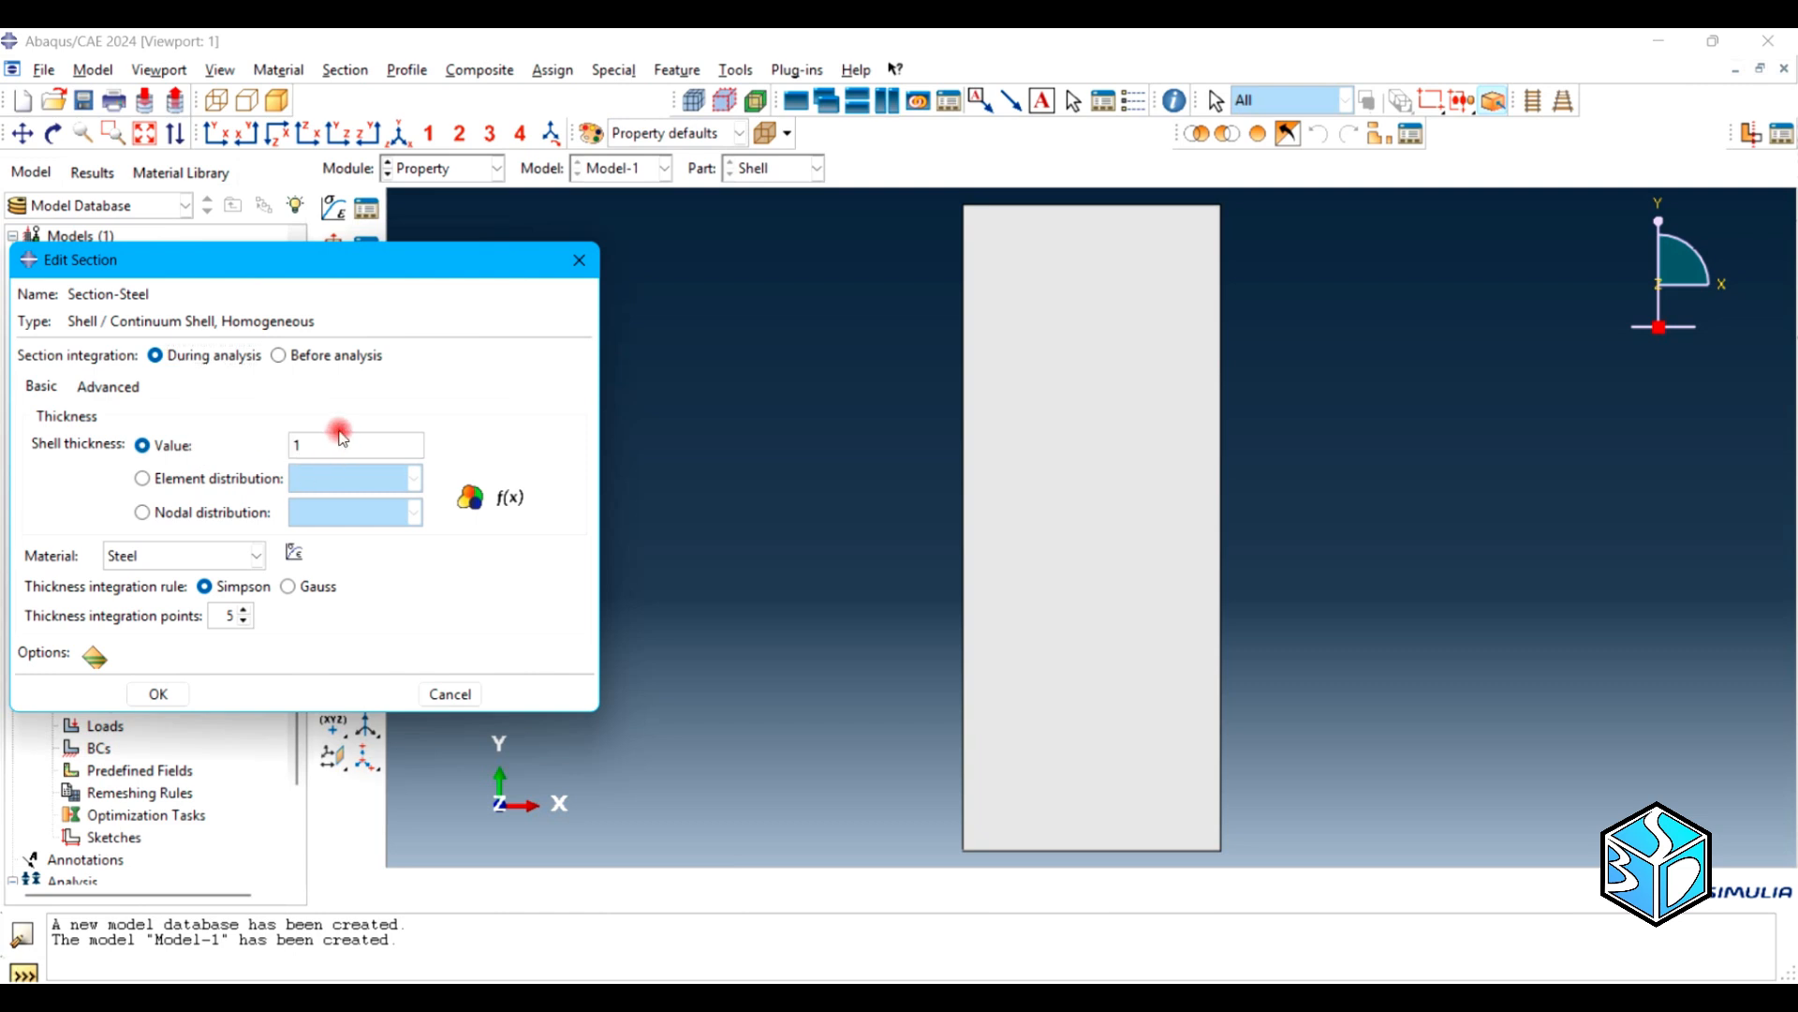
pyautogui.click(158, 693)
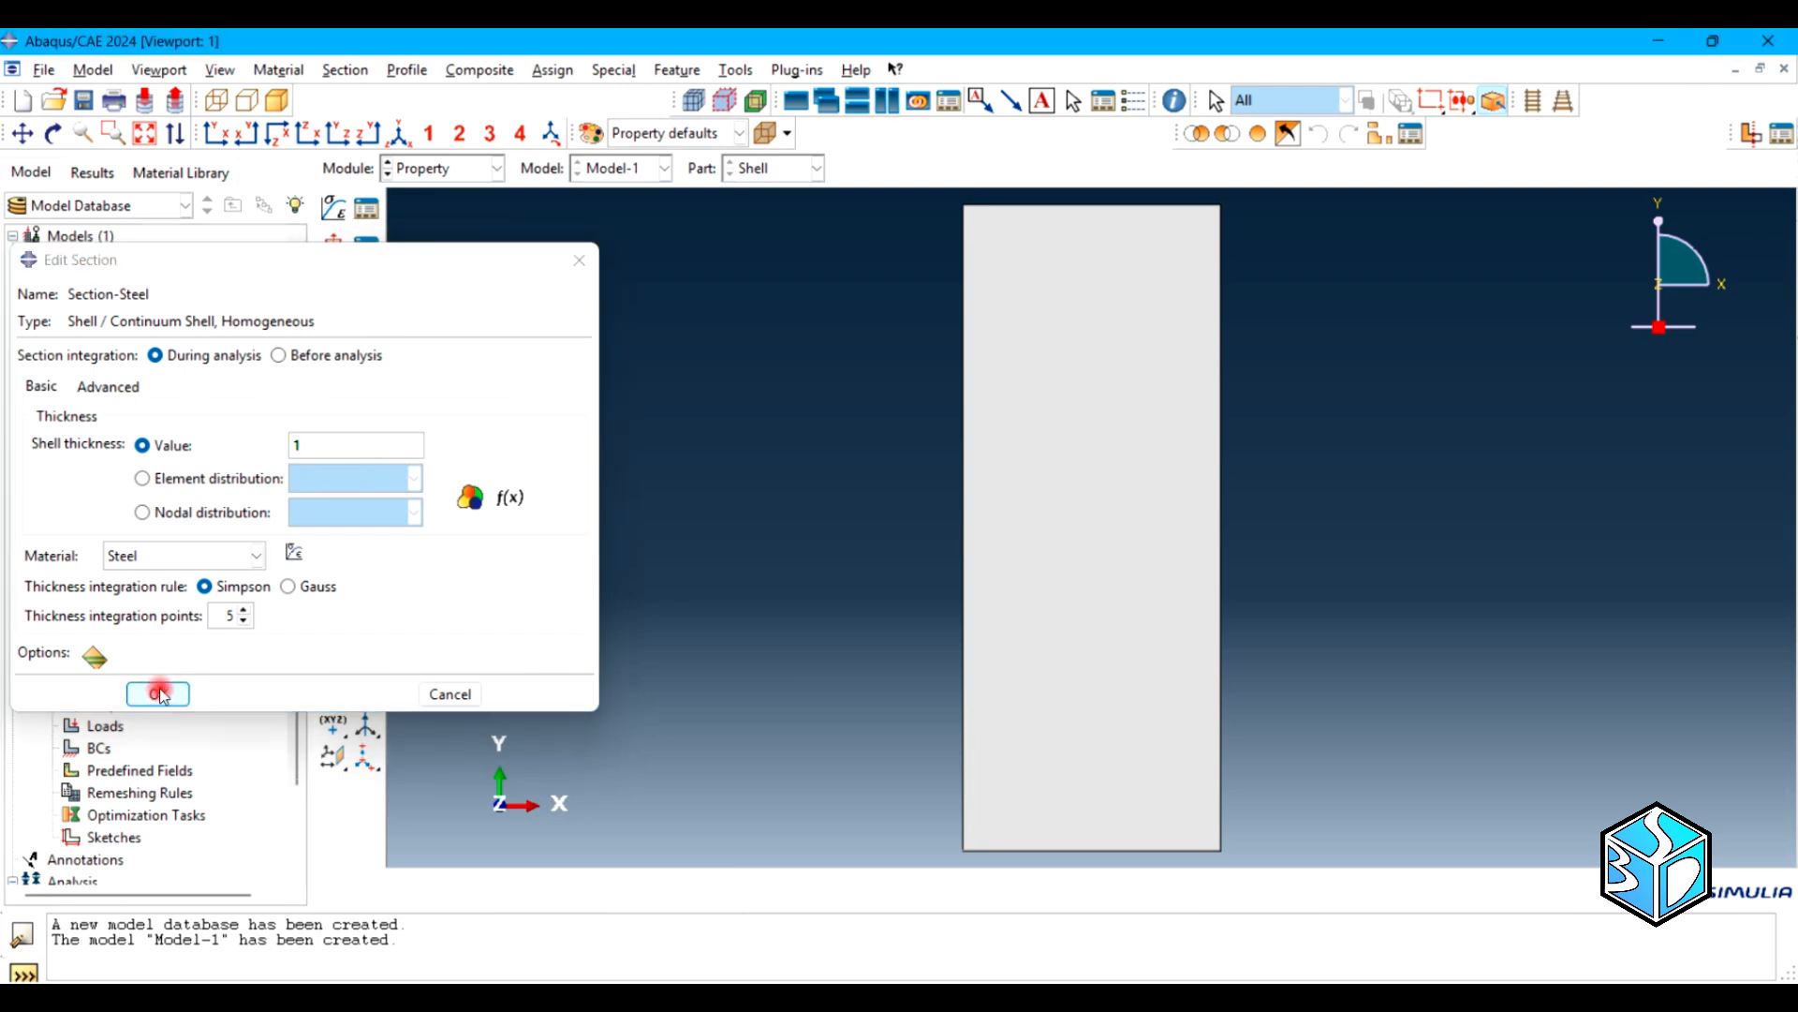
# Assign Section-Steel to the whole shell face without creating a set, using the middle surface as shell offset
pyautogui.click(330, 281)
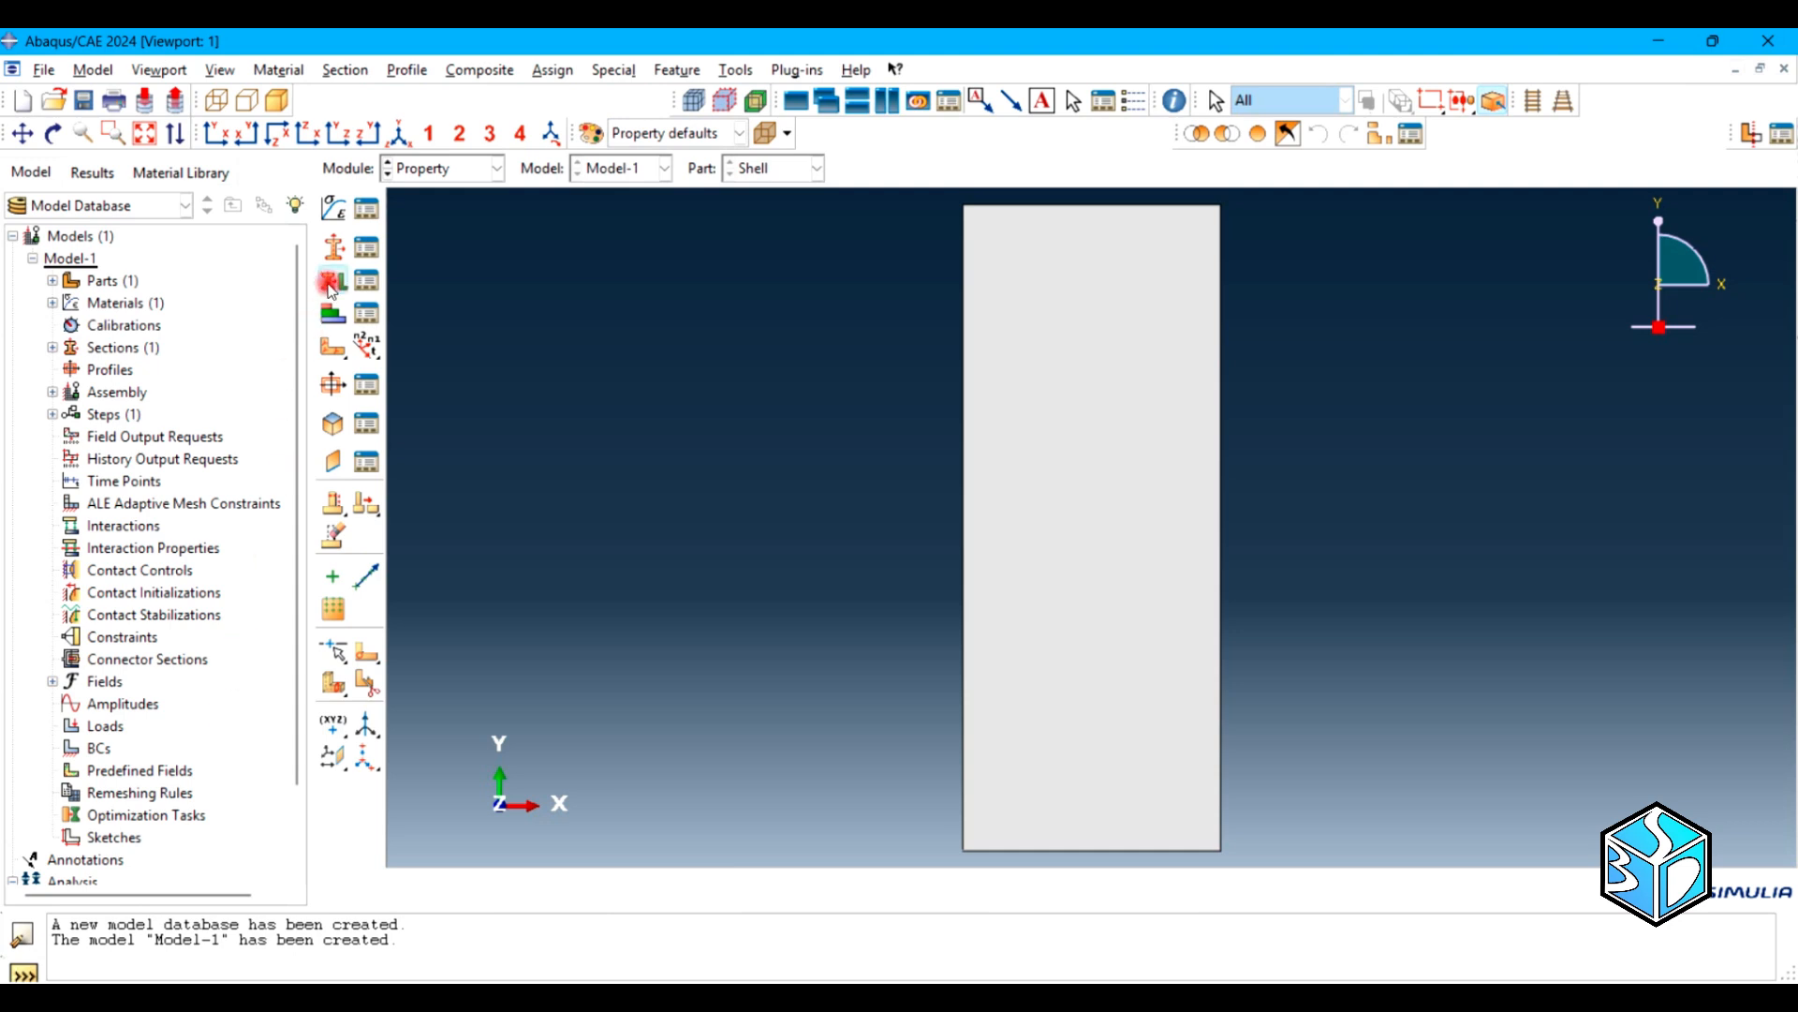
pyautogui.moveTo(1102, 430); pyautogui.dragTo(1499, 651)
pyautogui.click(694, 885)
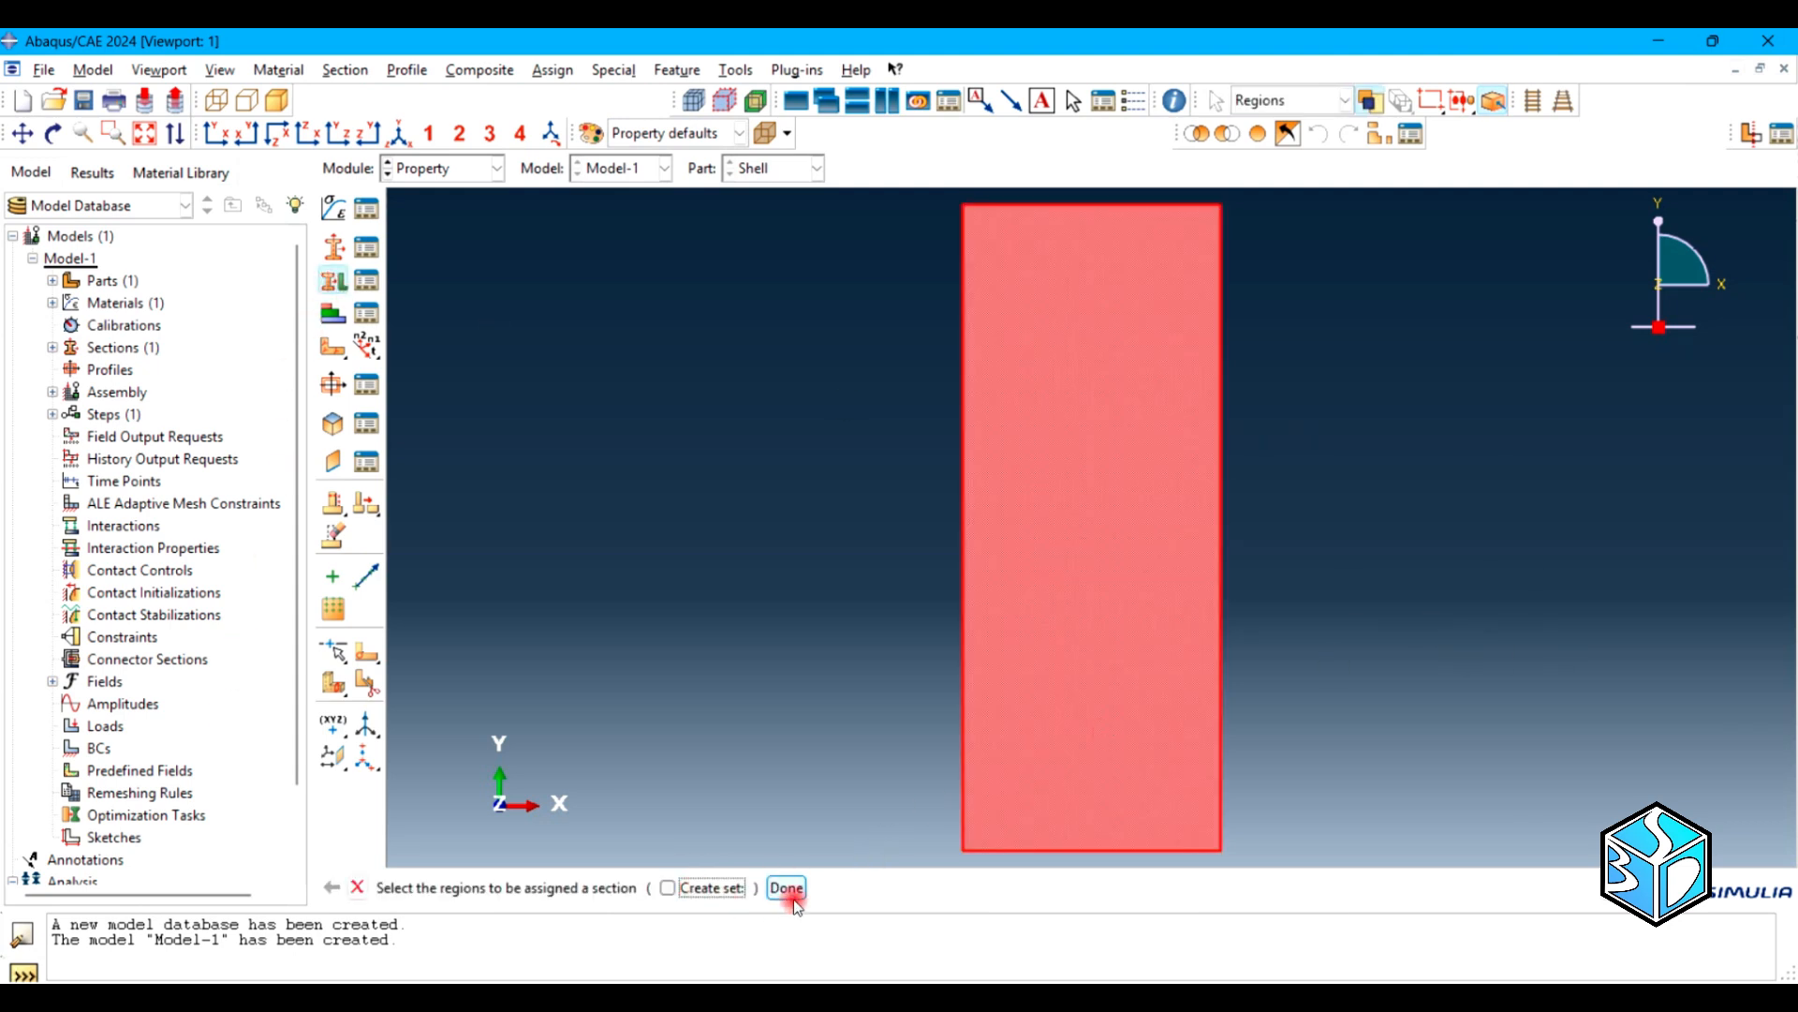
pyautogui.click(783, 888)
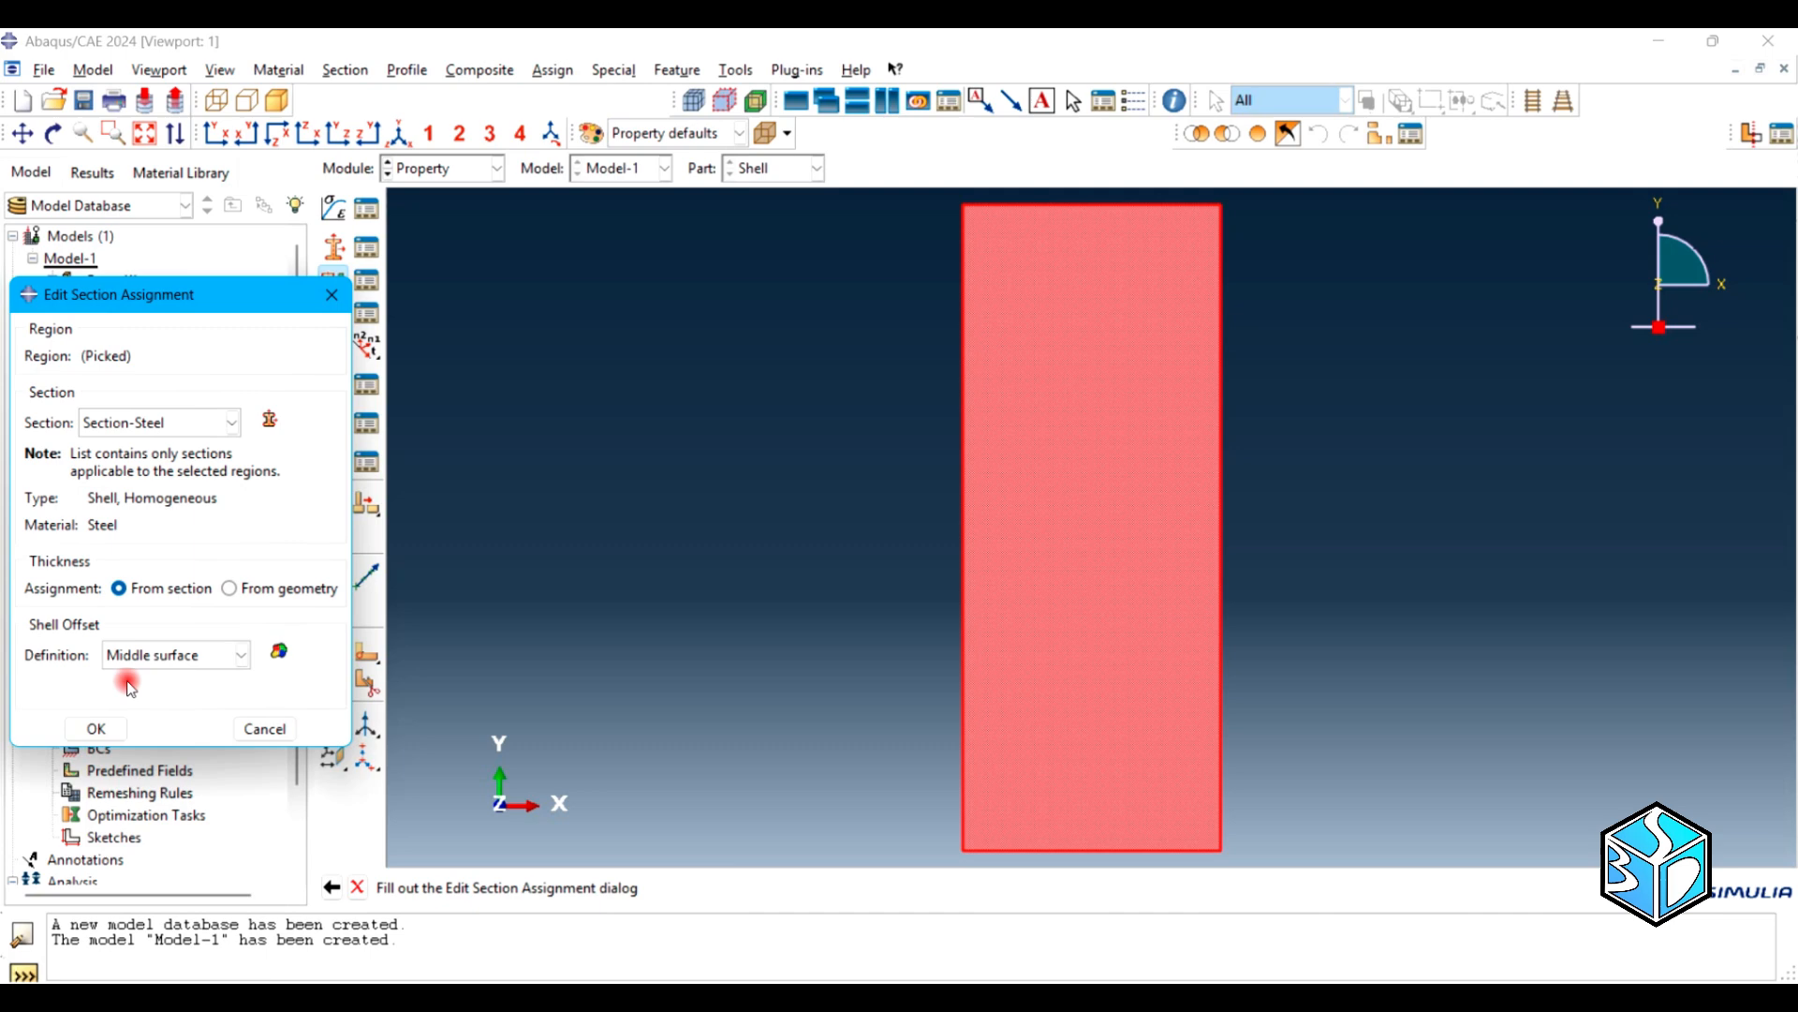
pyautogui.click(95, 728)
# In the Assembly module, create a dependent instance of the Shell part
pyautogui.click(458, 169)
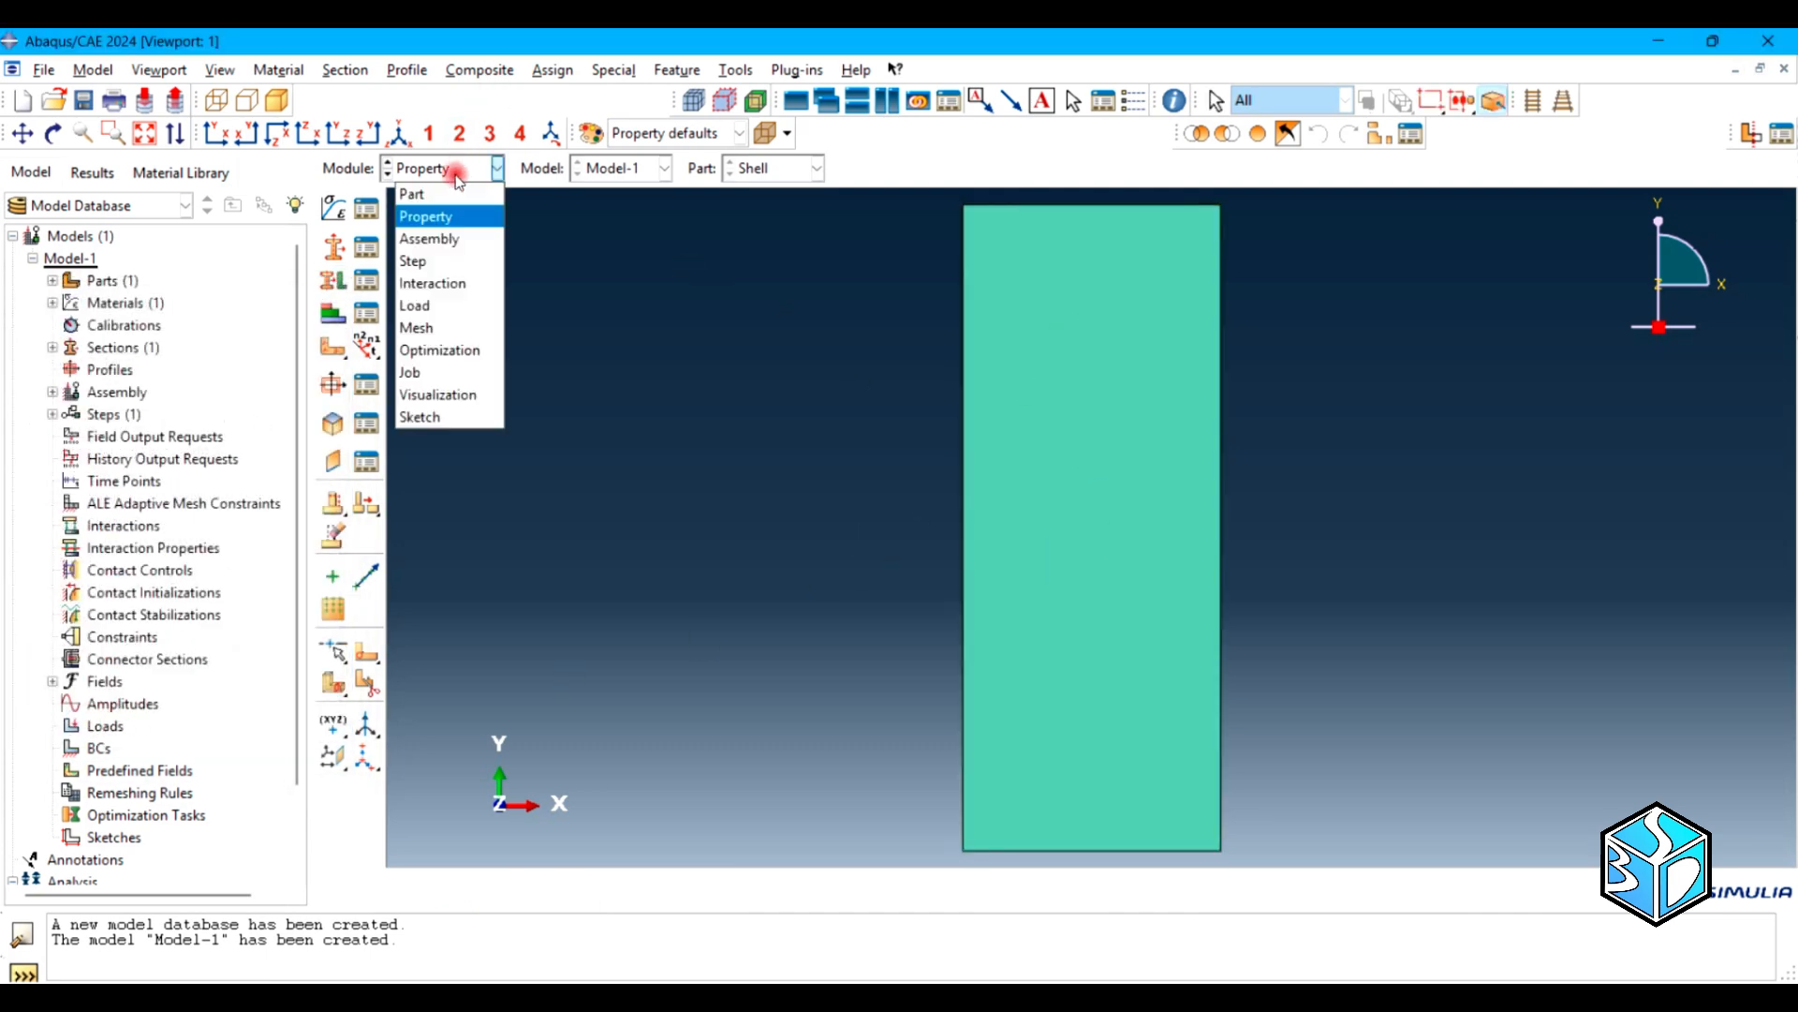
pyautogui.click(453, 233)
pyautogui.click(333, 207)
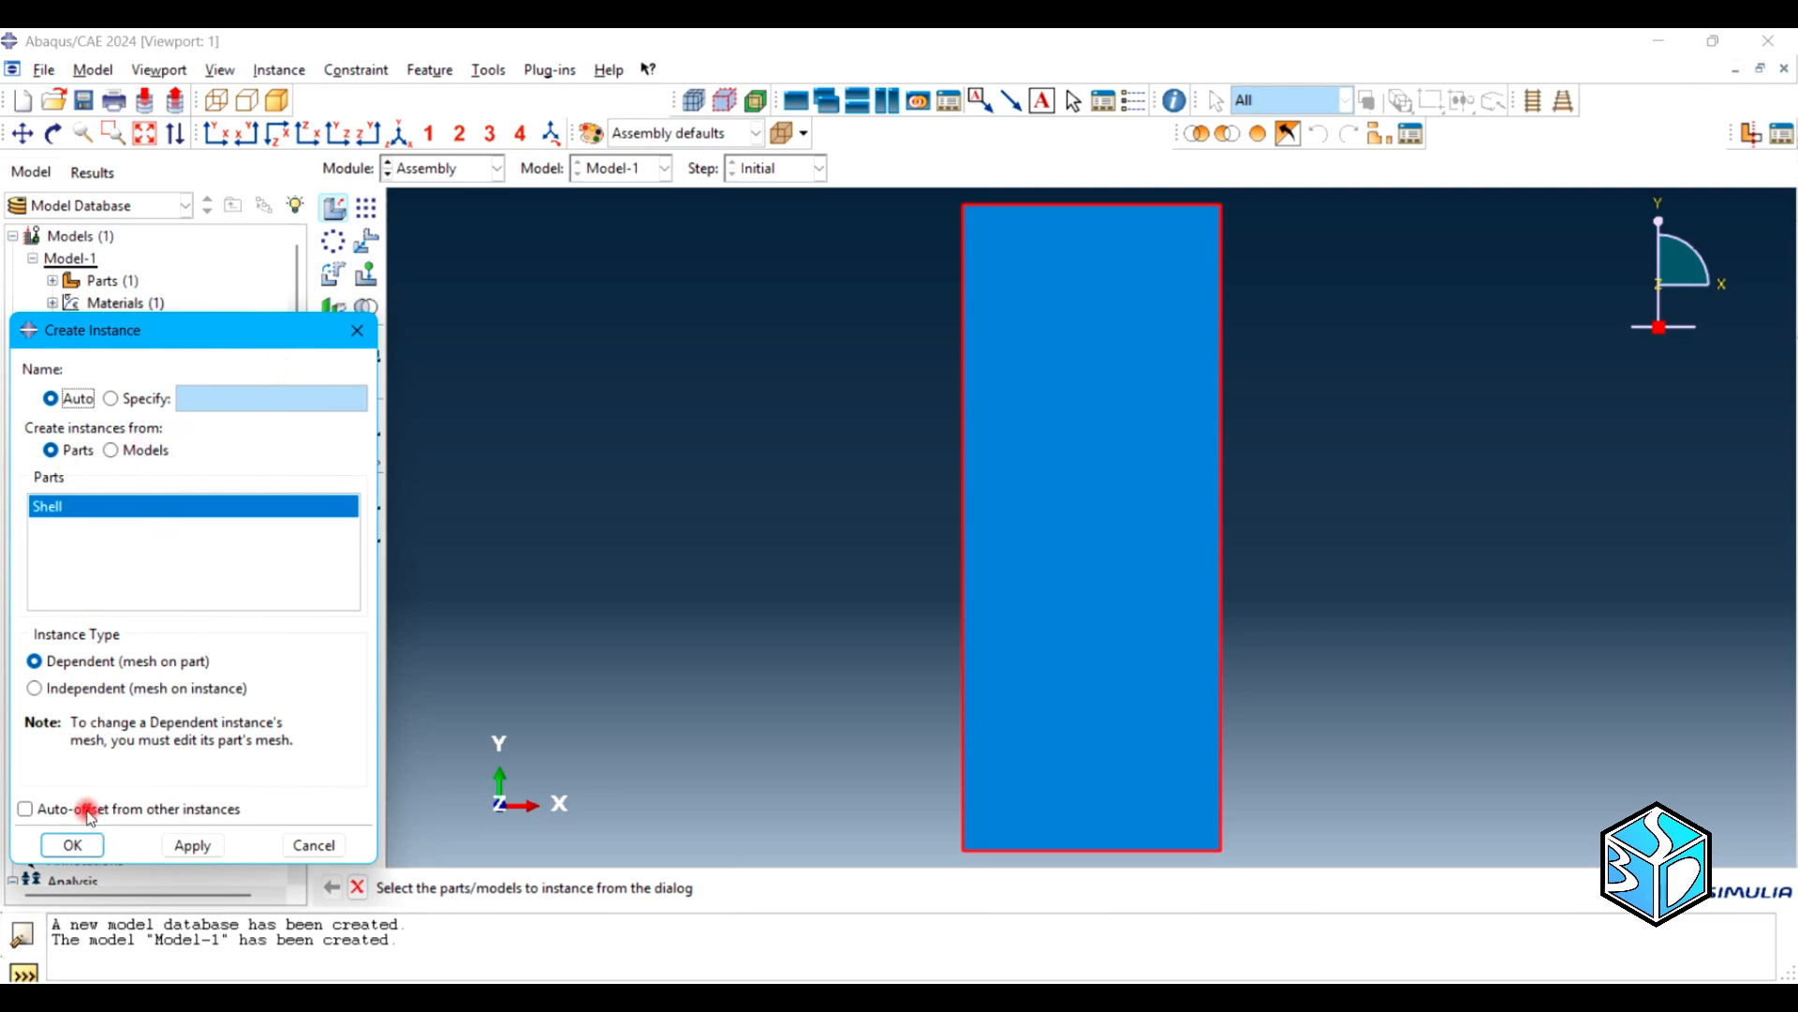
pyautogui.click(83, 846)
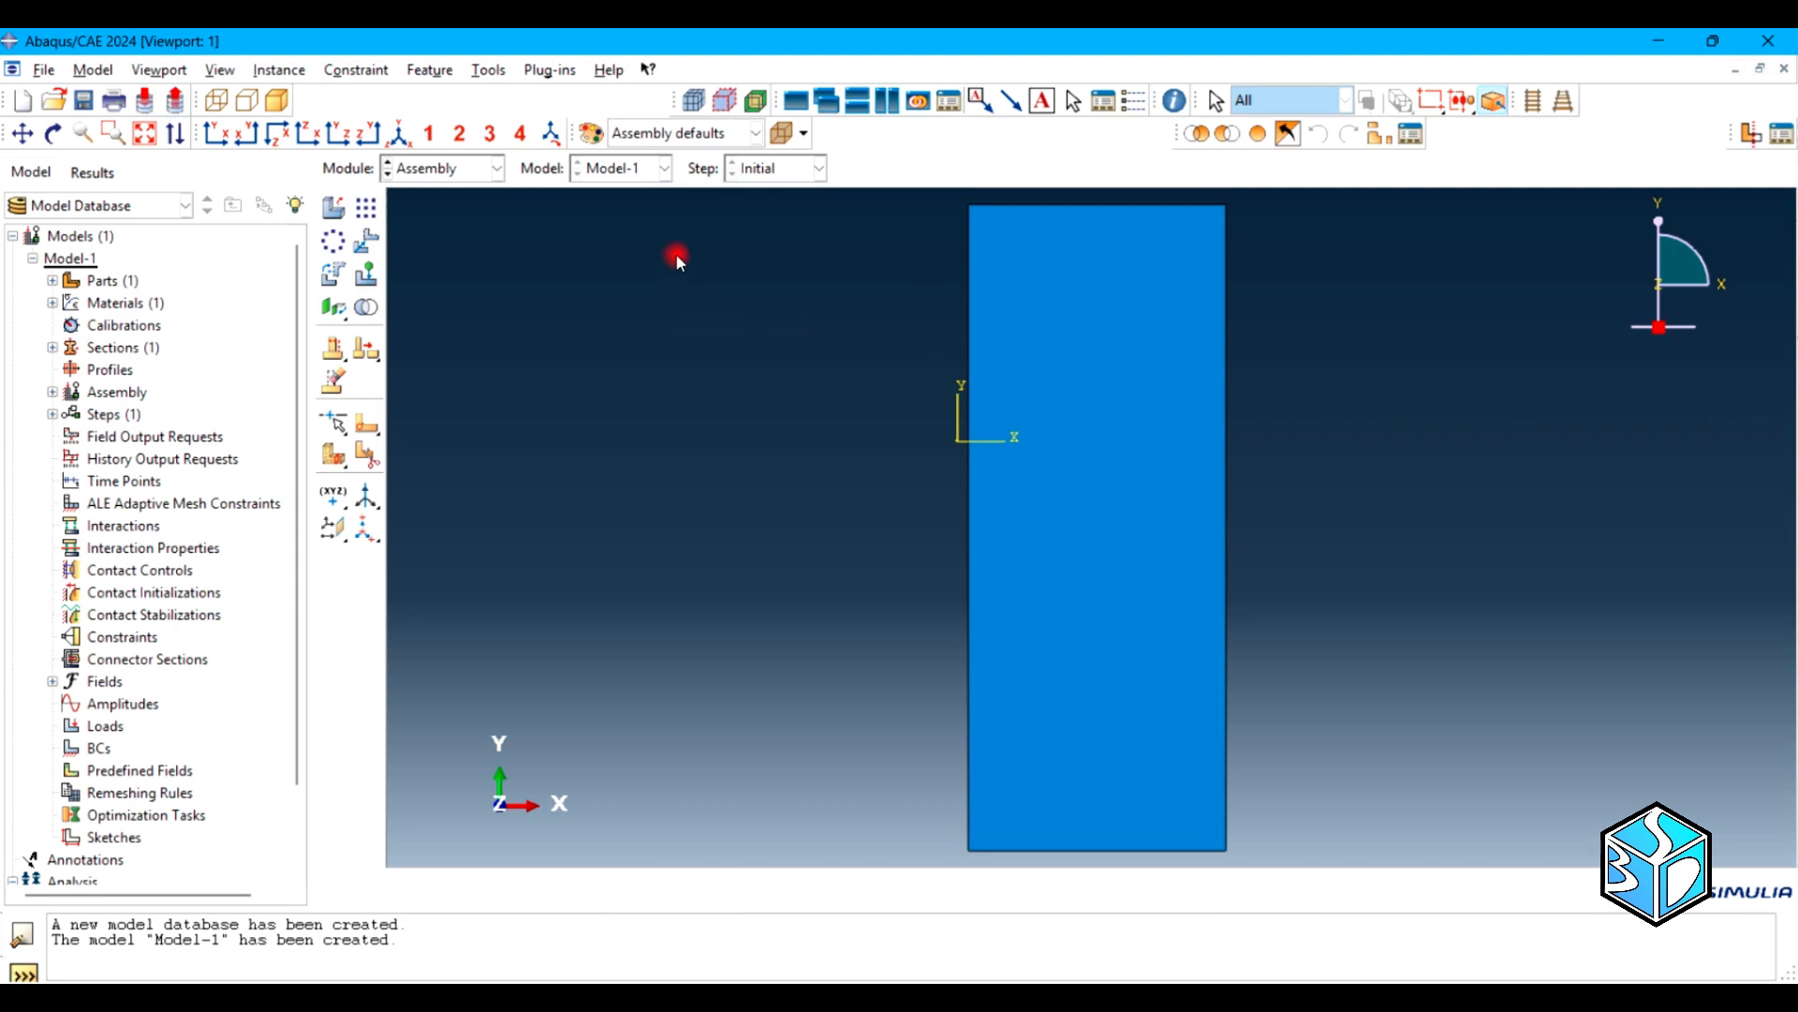
# In the Step module, create a Static, General step after Initial with the default settings
pyautogui.click(473, 169)
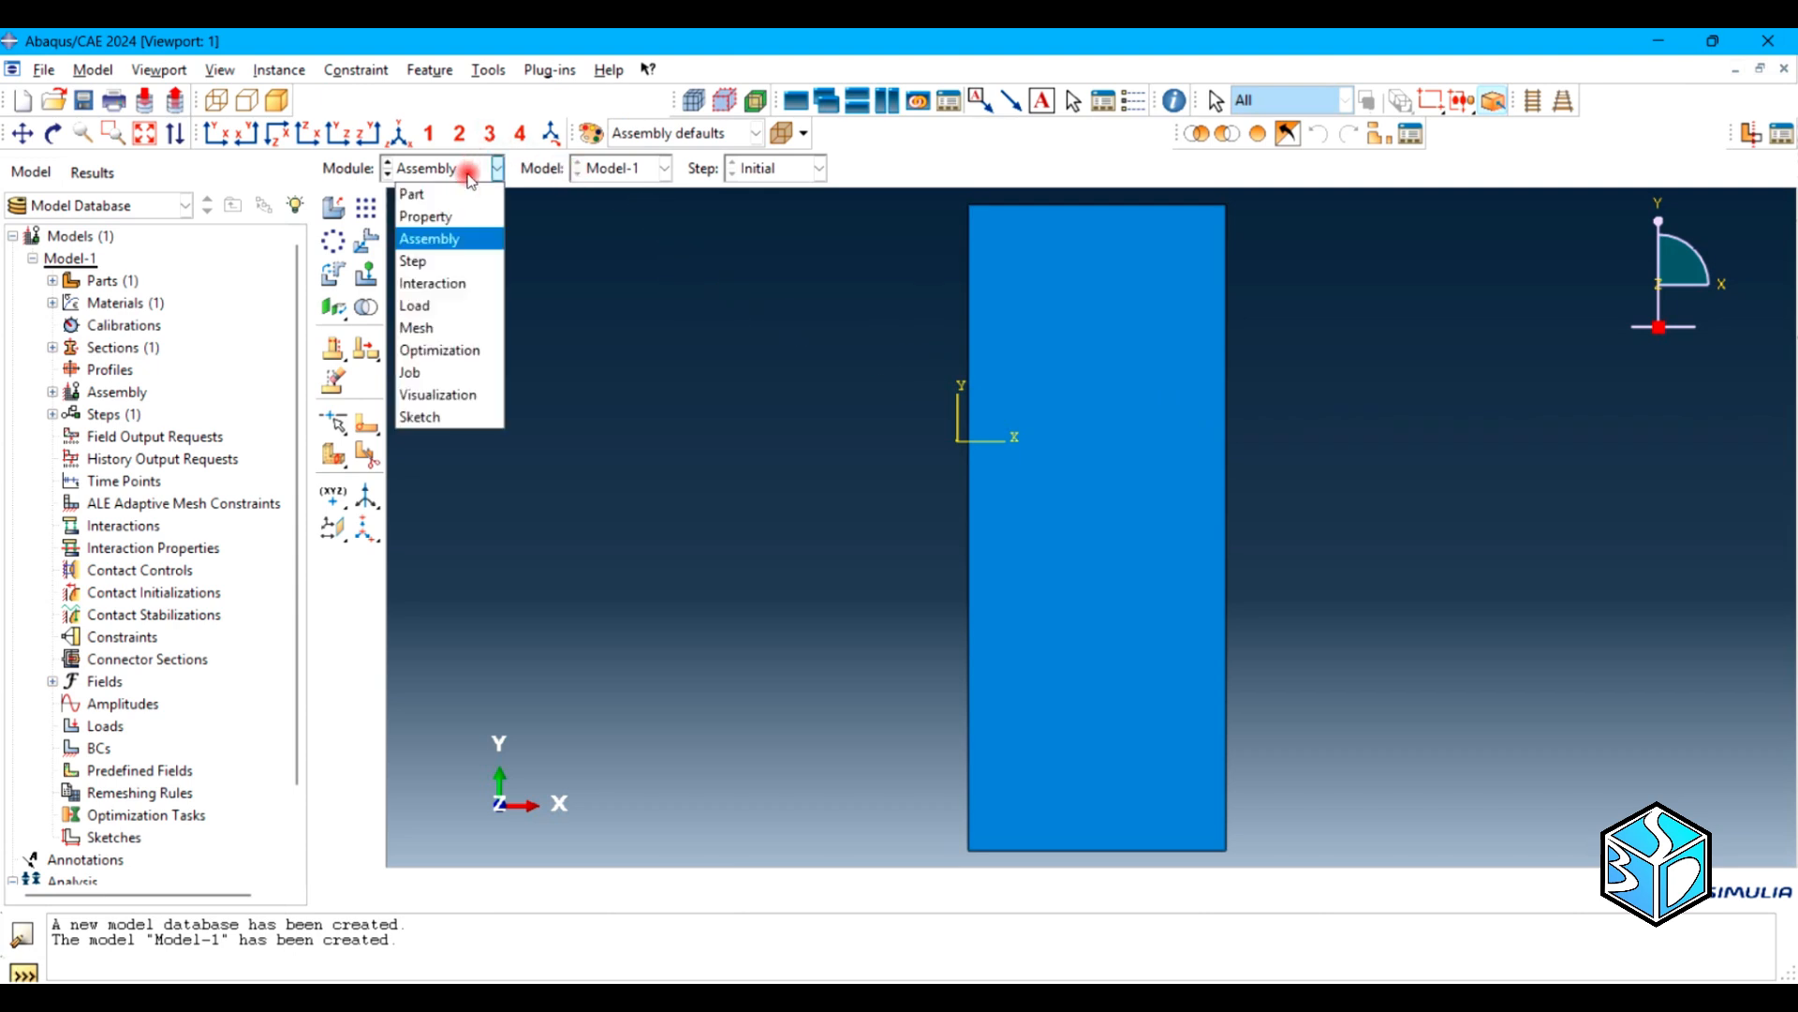
pyautogui.click(453, 261)
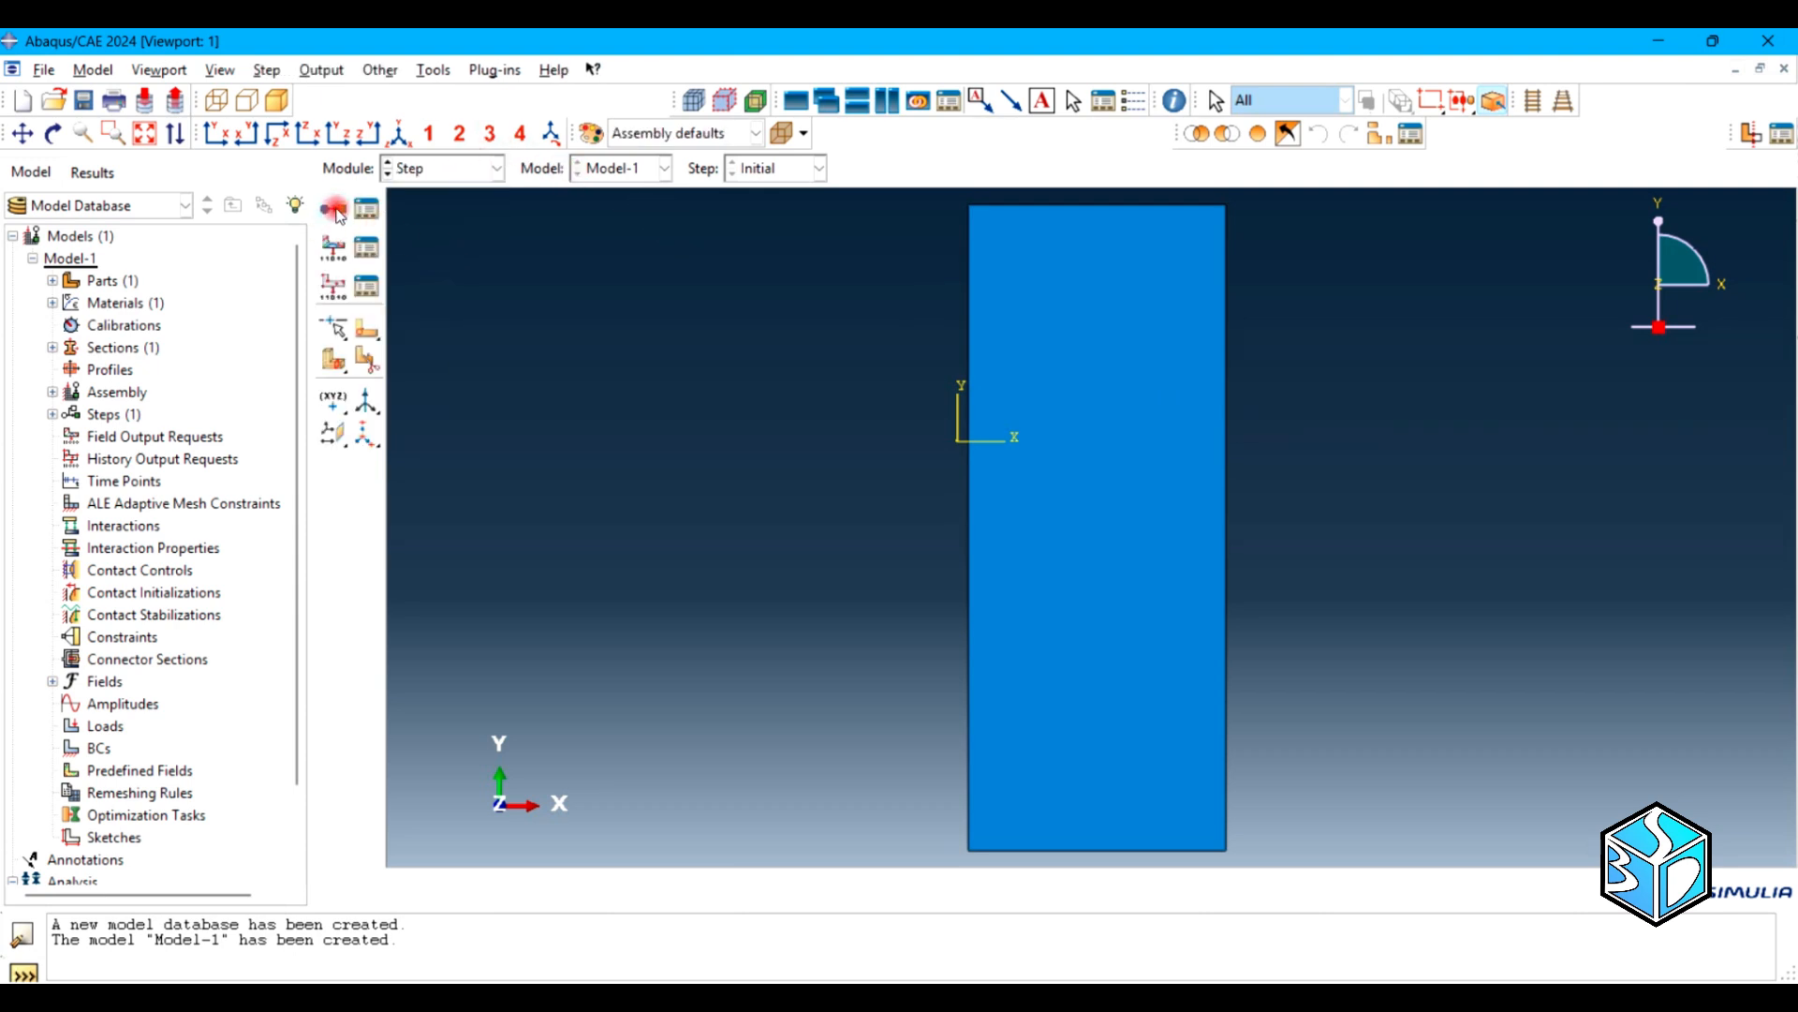
pyautogui.click(335, 208)
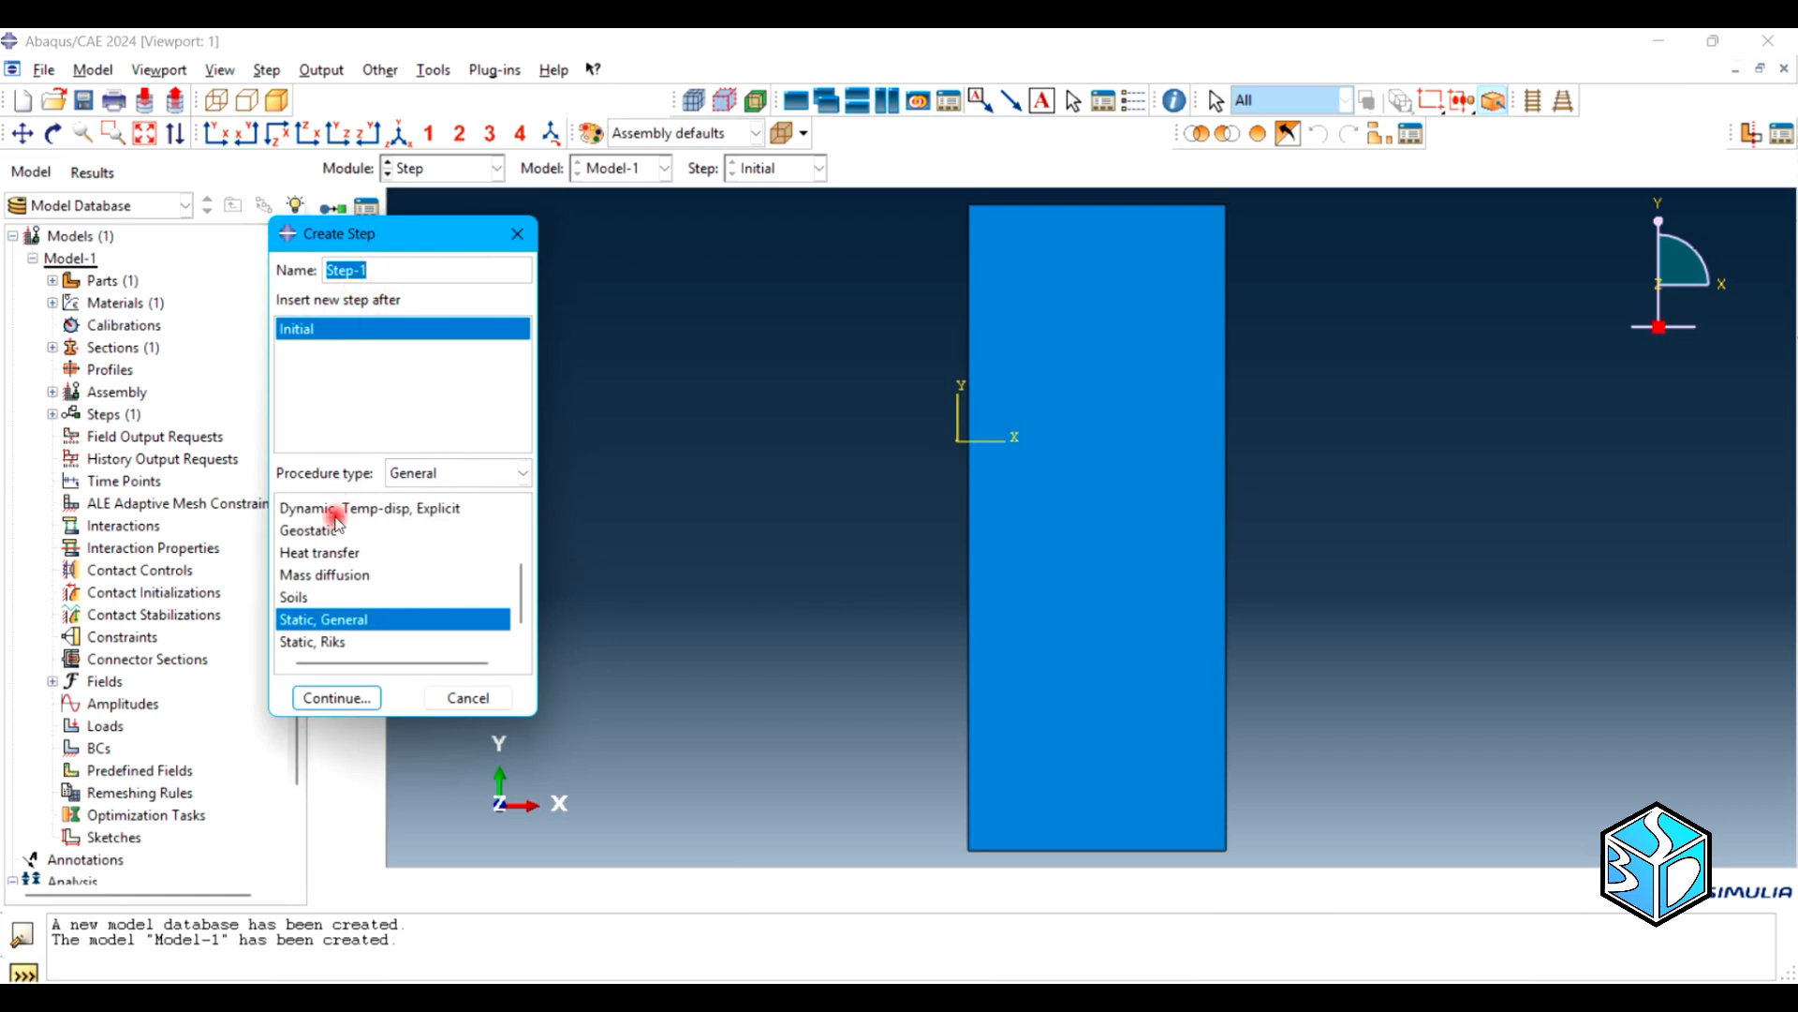
pyautogui.click(356, 698)
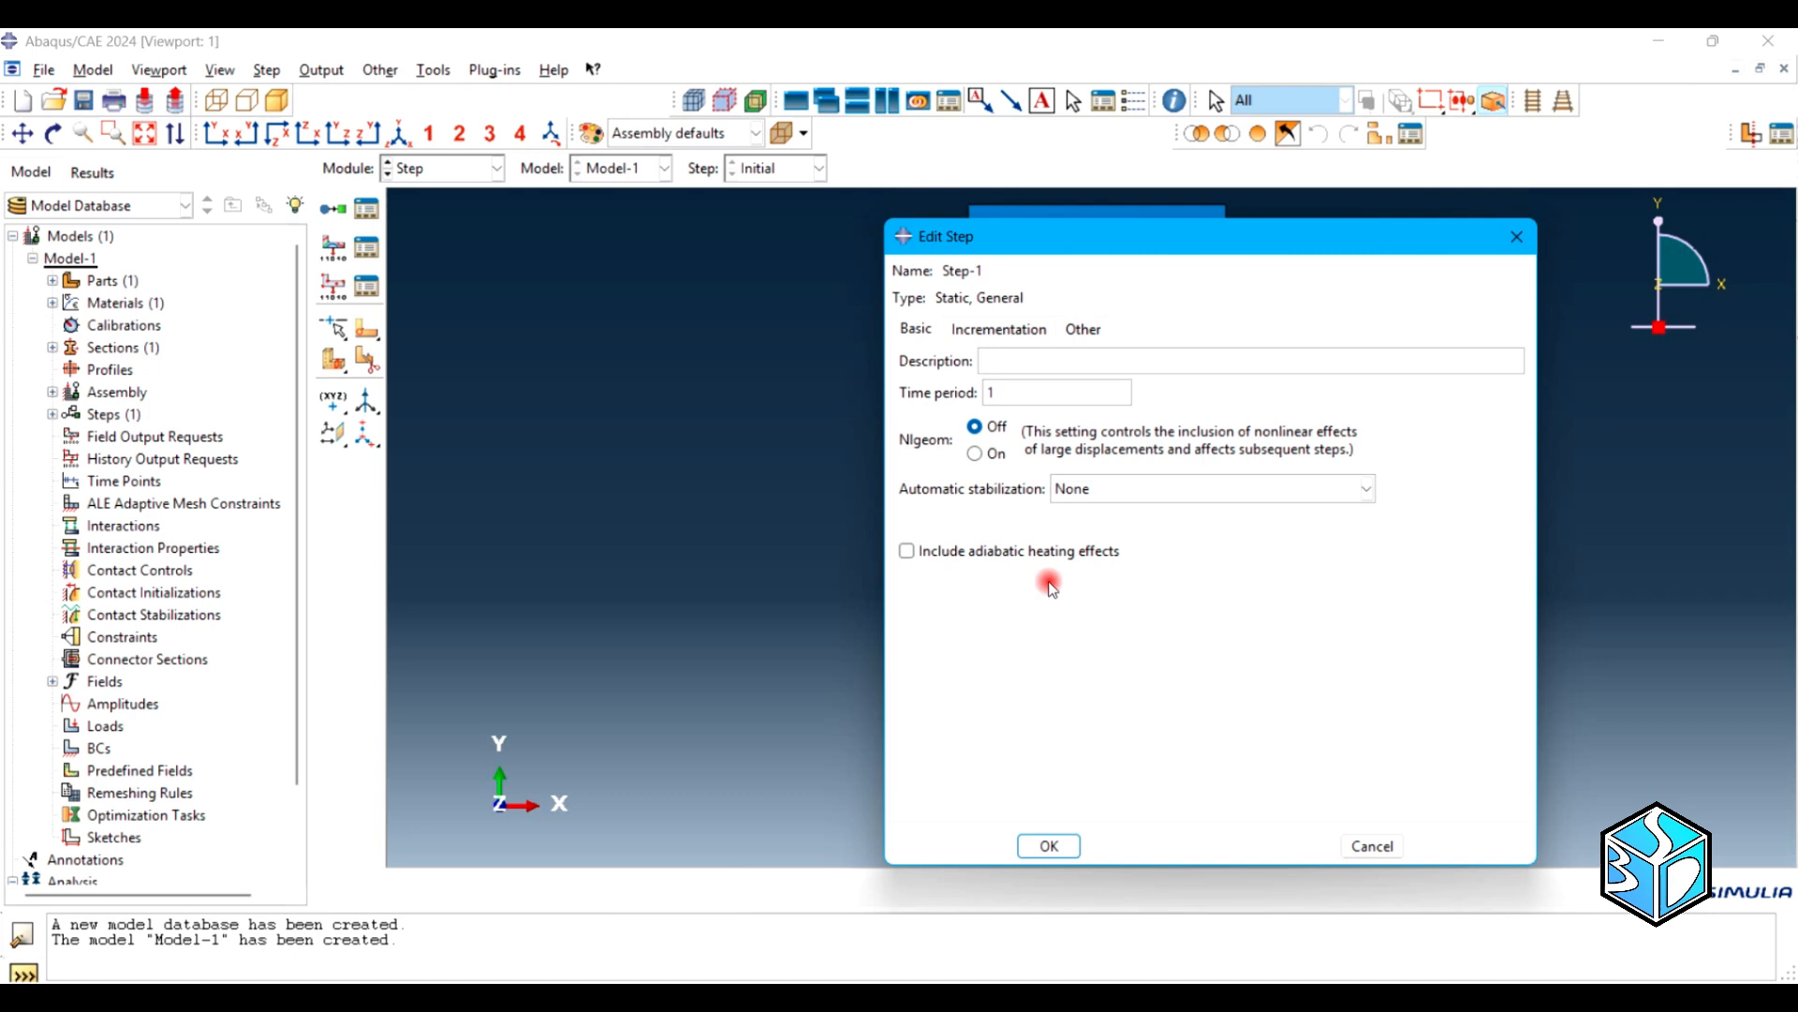
pyautogui.click(1049, 846)
# In the Load module, fix the shell's bottom edge with an ENCASTRE boundary condition in Step-1
pyautogui.click(494, 168)
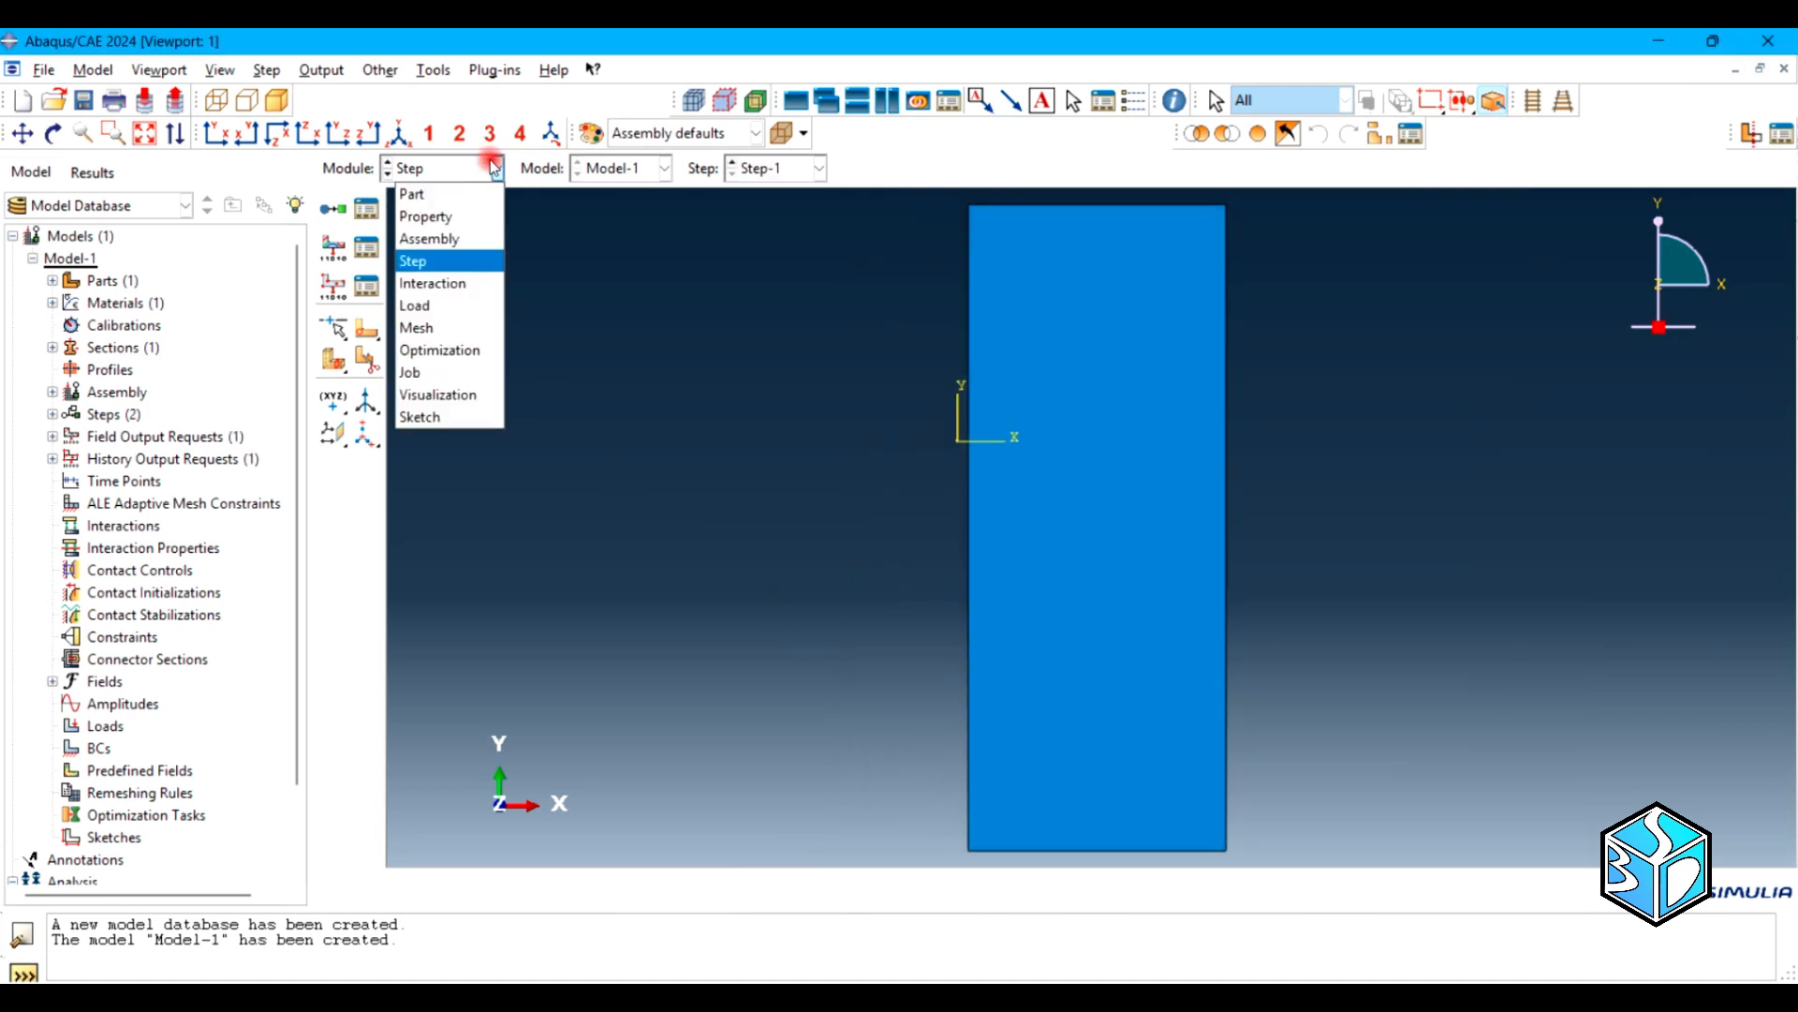
pyautogui.click(427, 305)
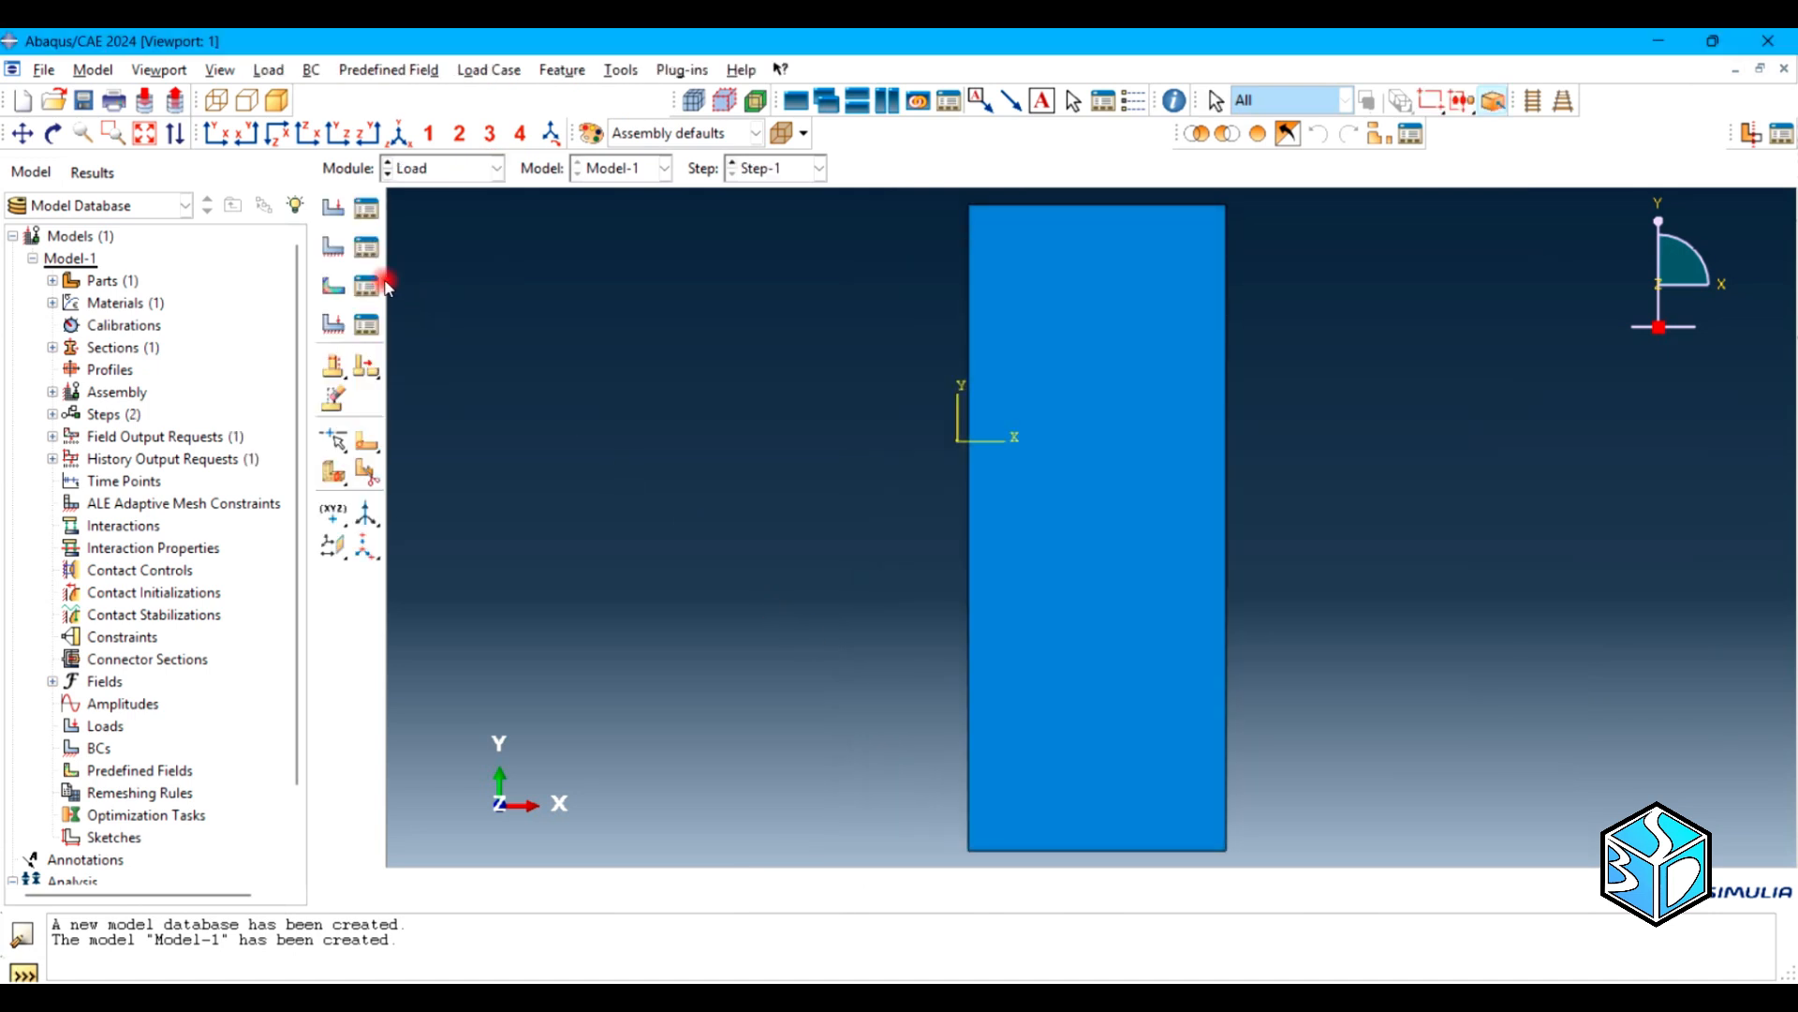
pyautogui.click(325, 247)
pyautogui.moveTo(447, 274); pyautogui.dragTo(532, 253)
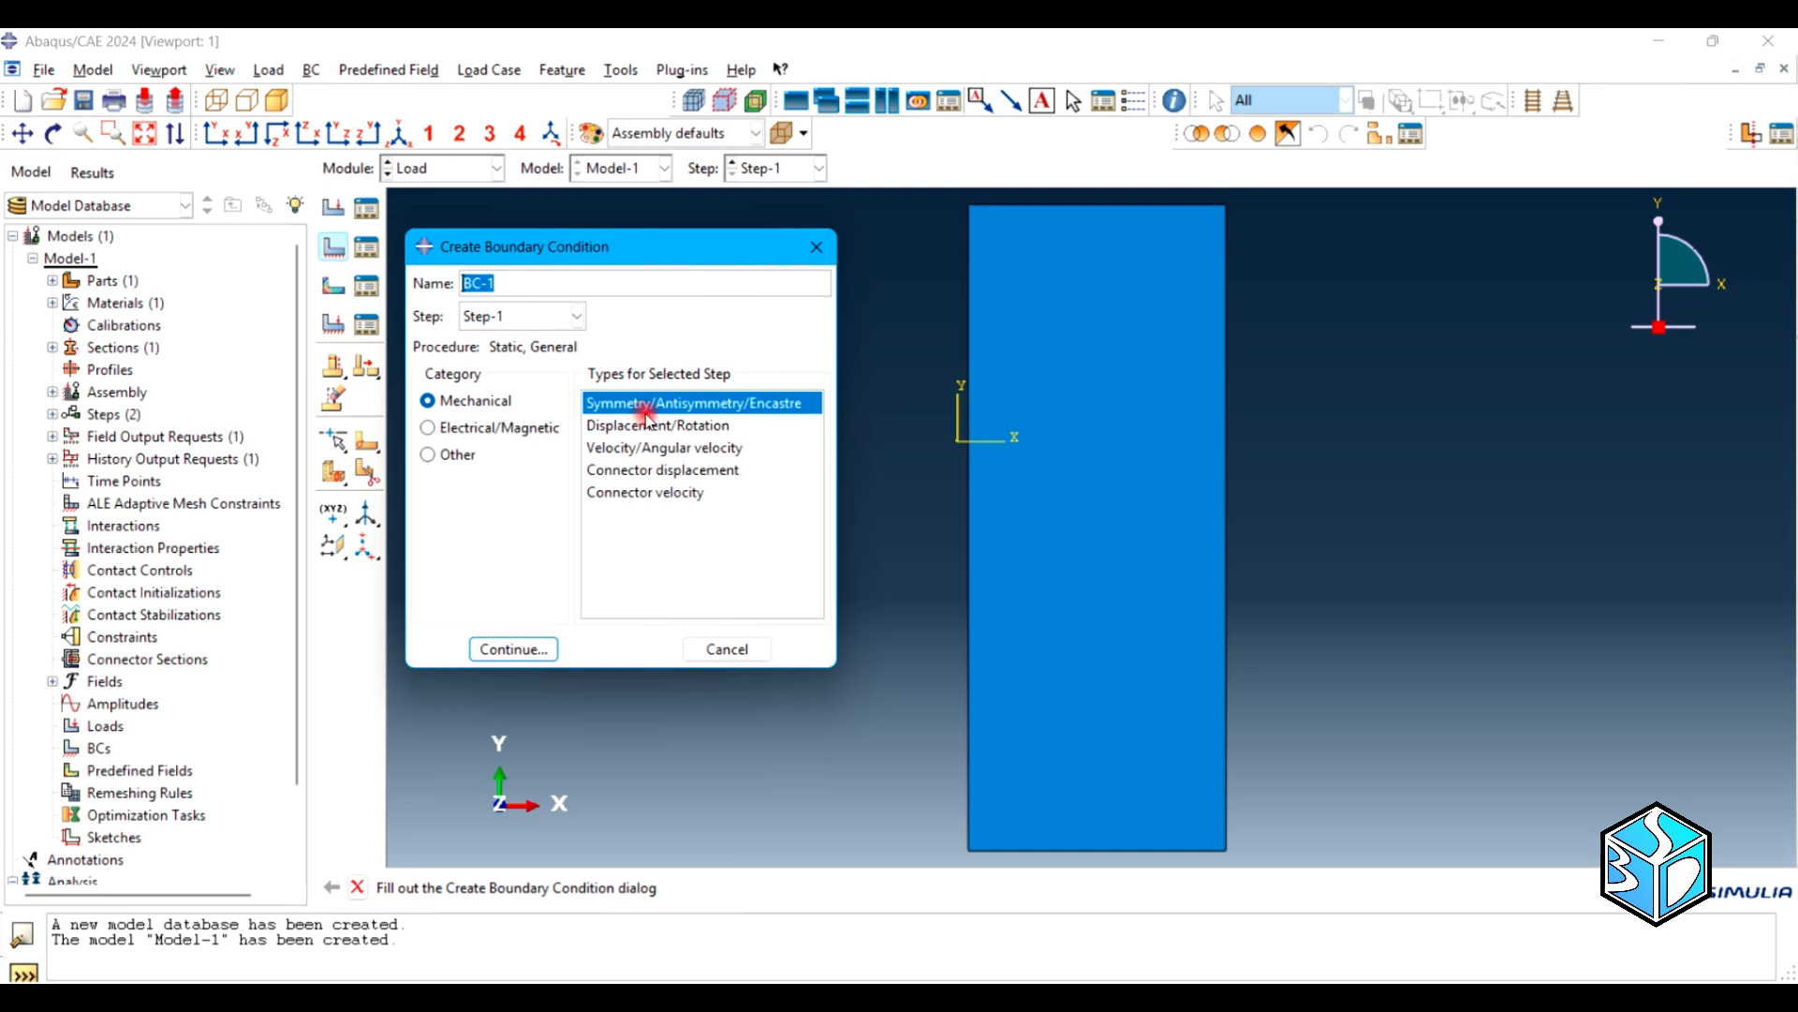
pyautogui.click(514, 649)
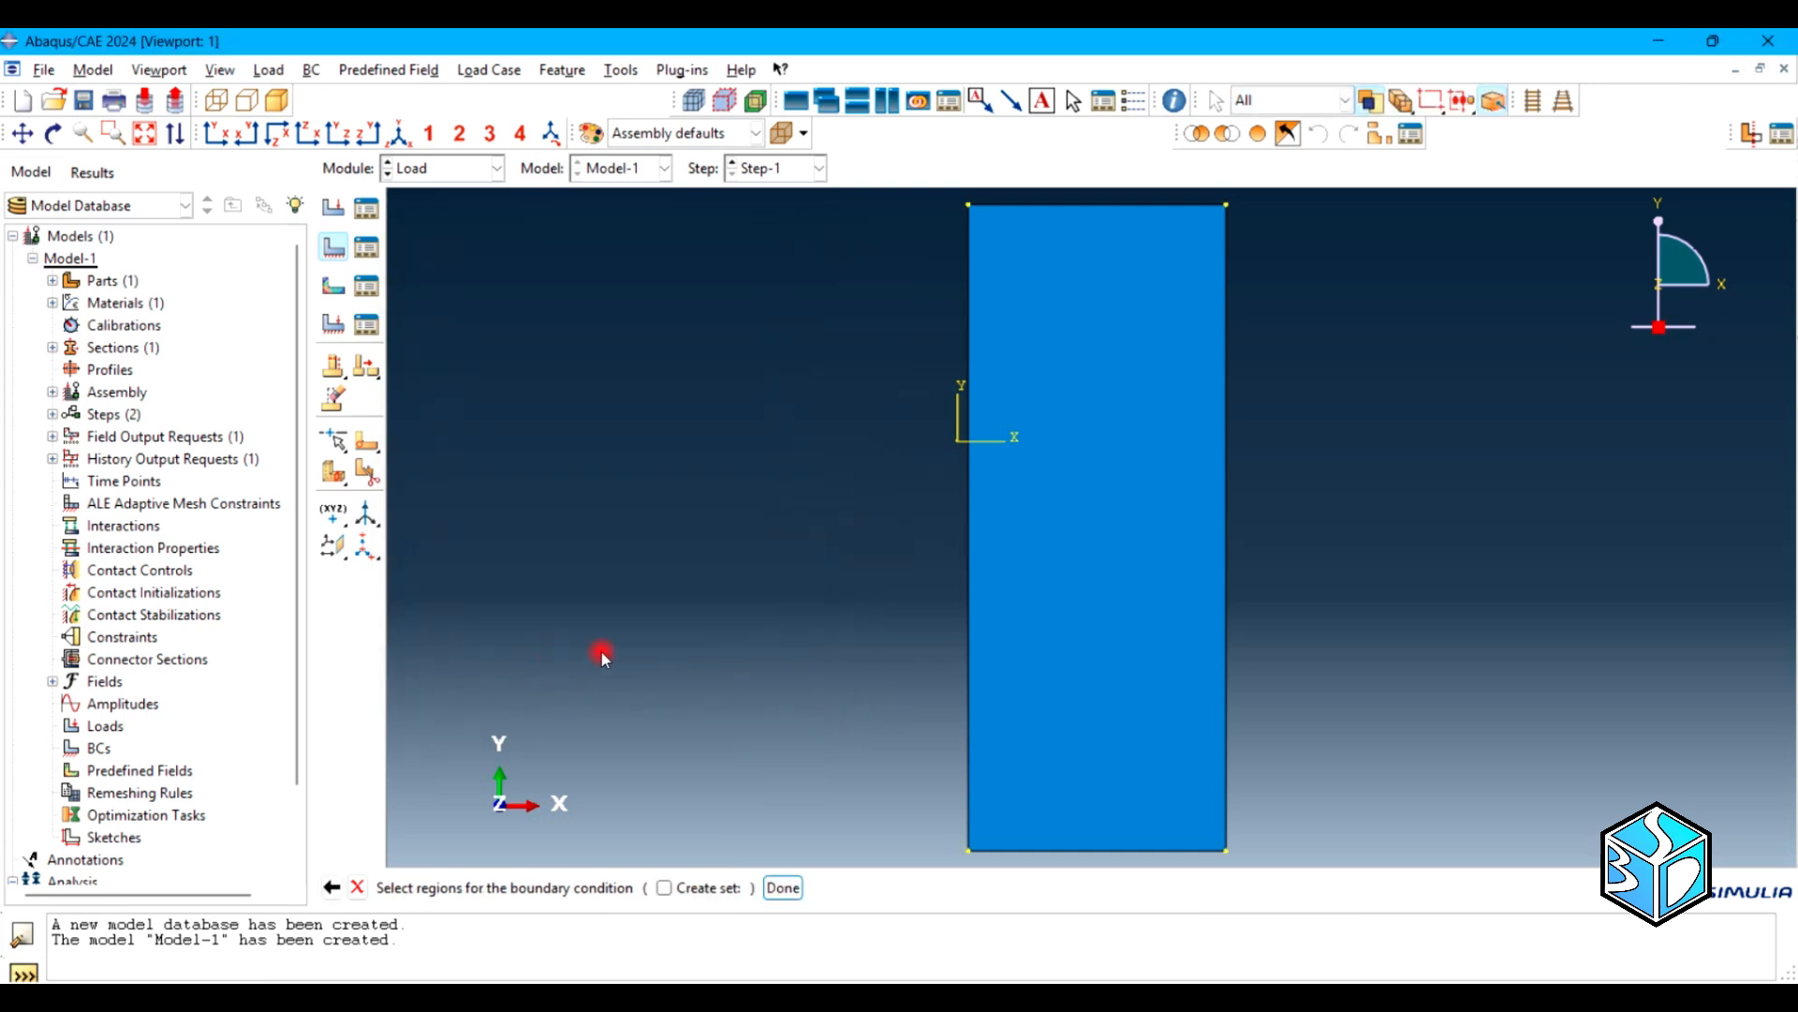
pyautogui.click(1048, 852)
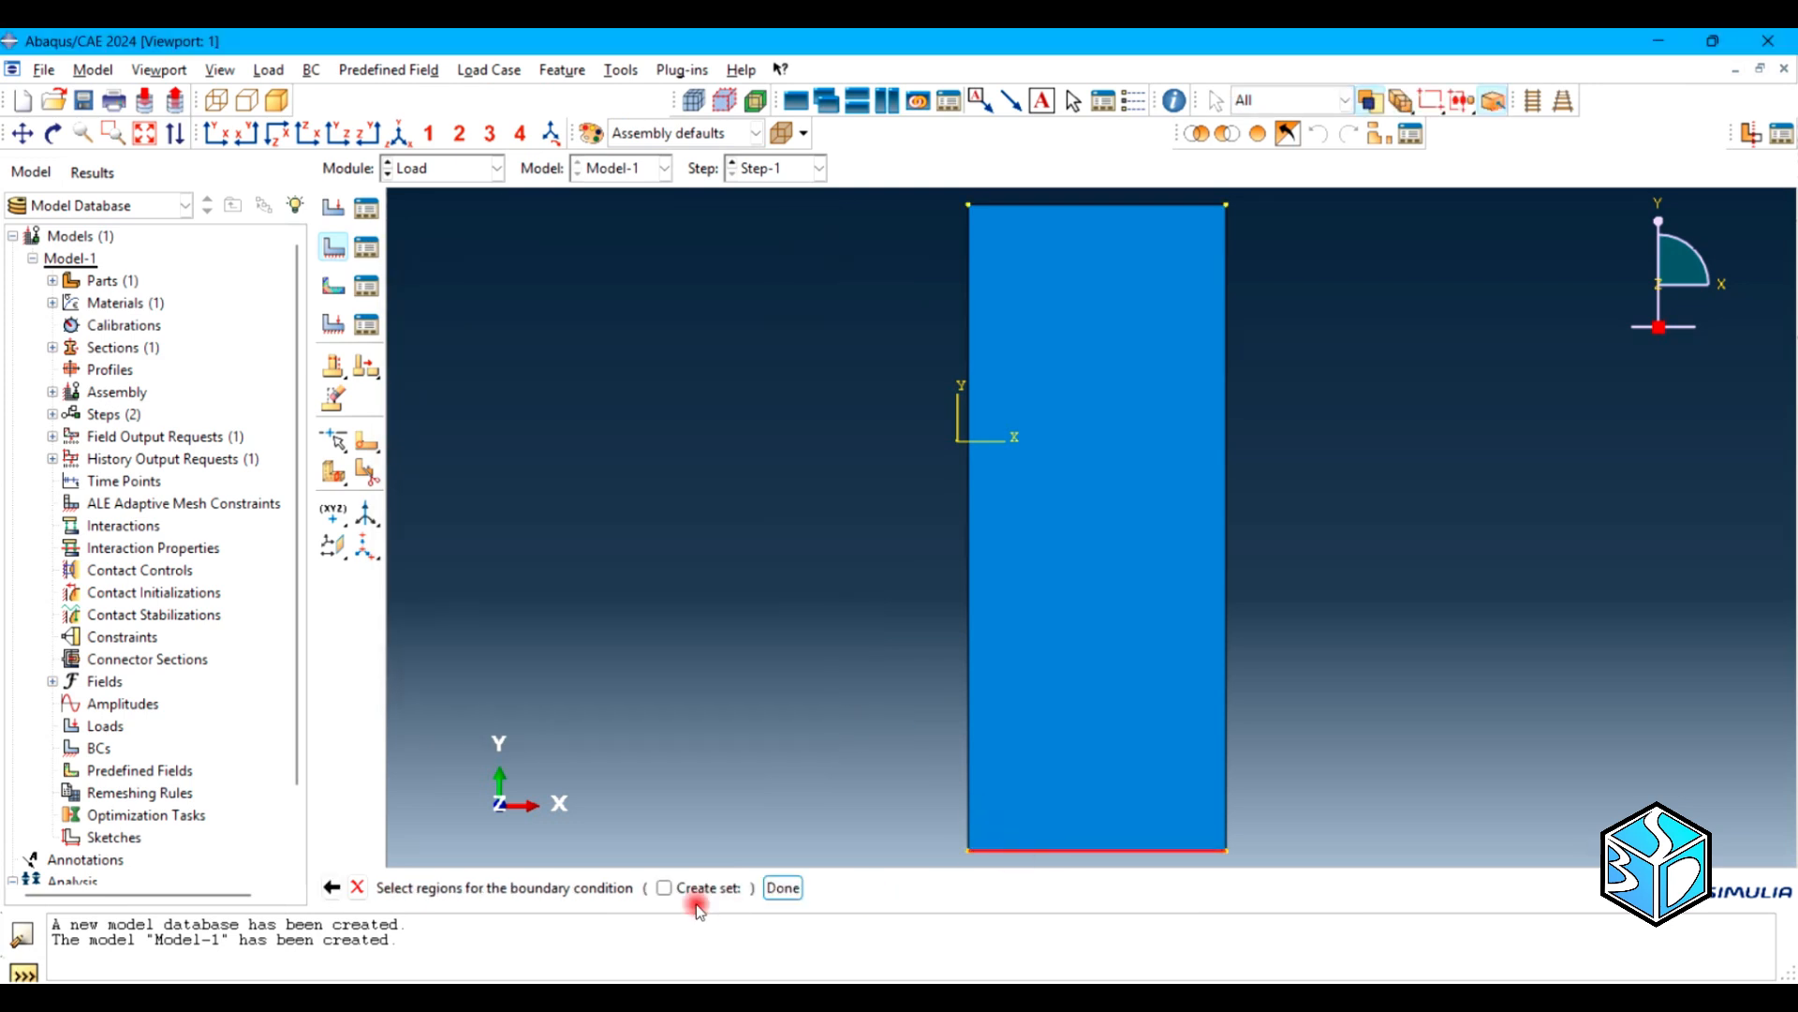
pyautogui.click(783, 887)
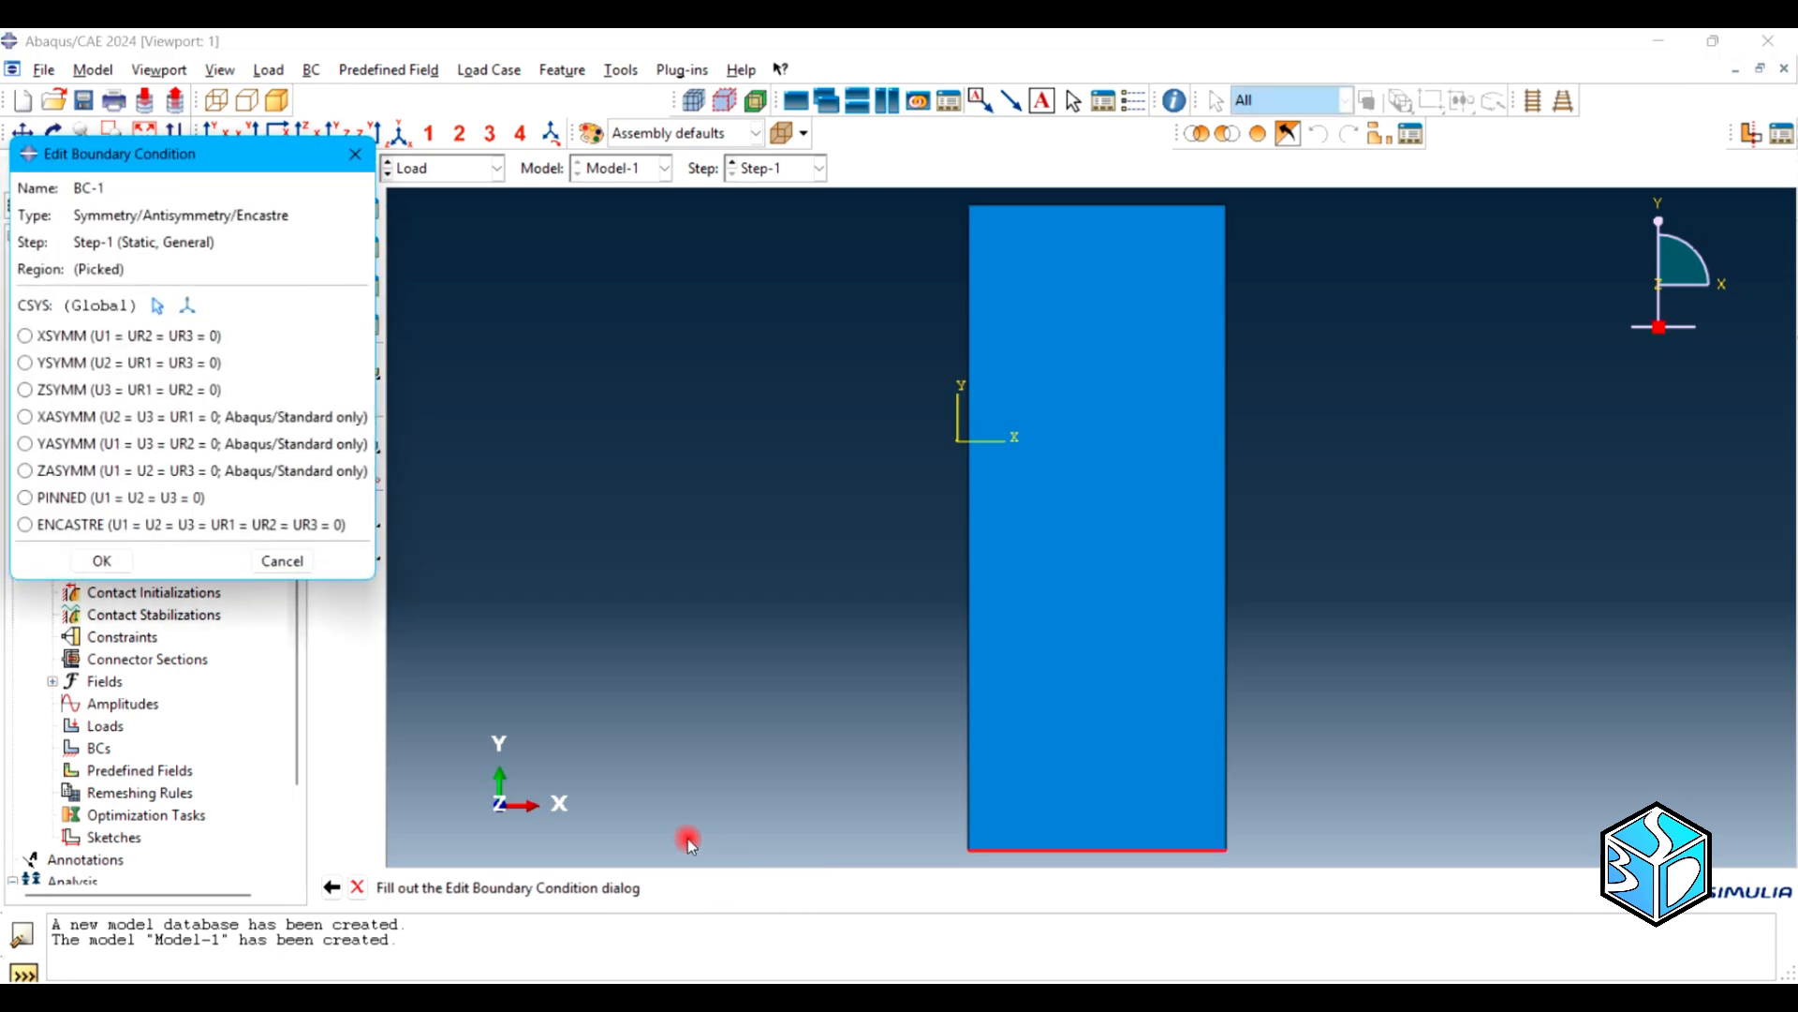
pyautogui.click(155, 524)
pyautogui.click(101, 560)
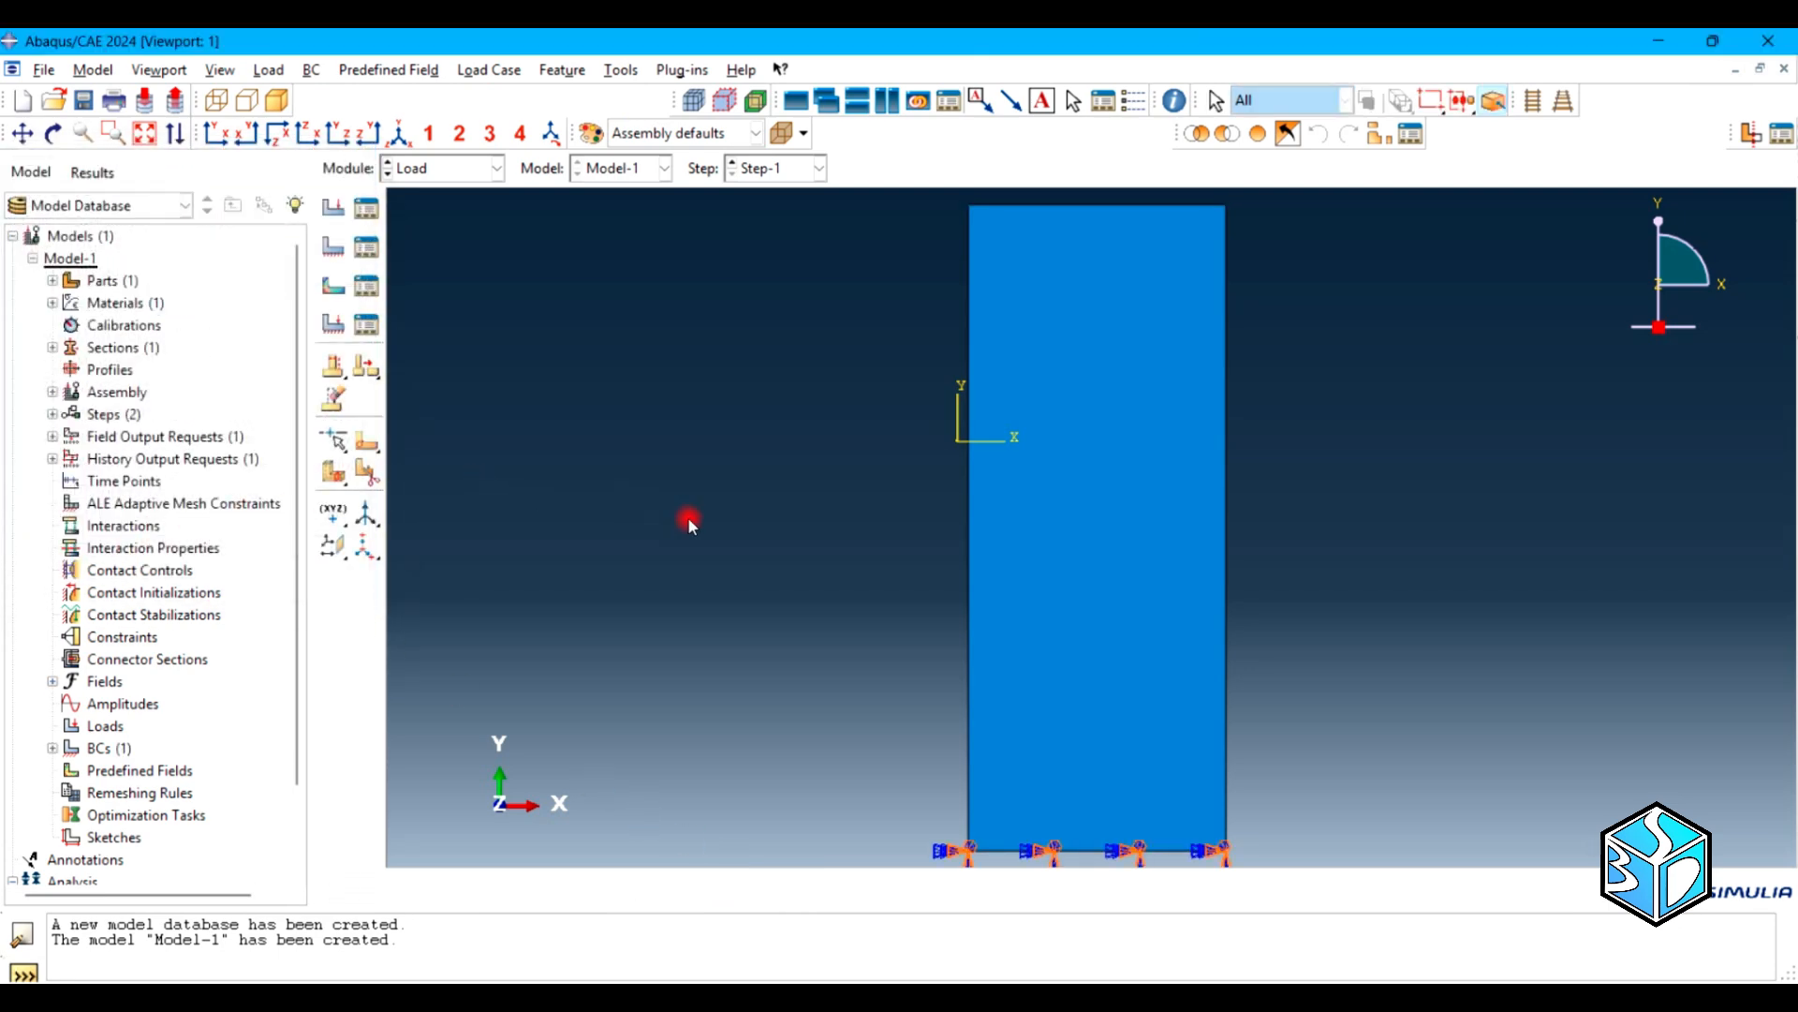
# In the Mesh module, switch to the Shell part and seed it with an approximate global size of 1
pyautogui.click(436, 168)
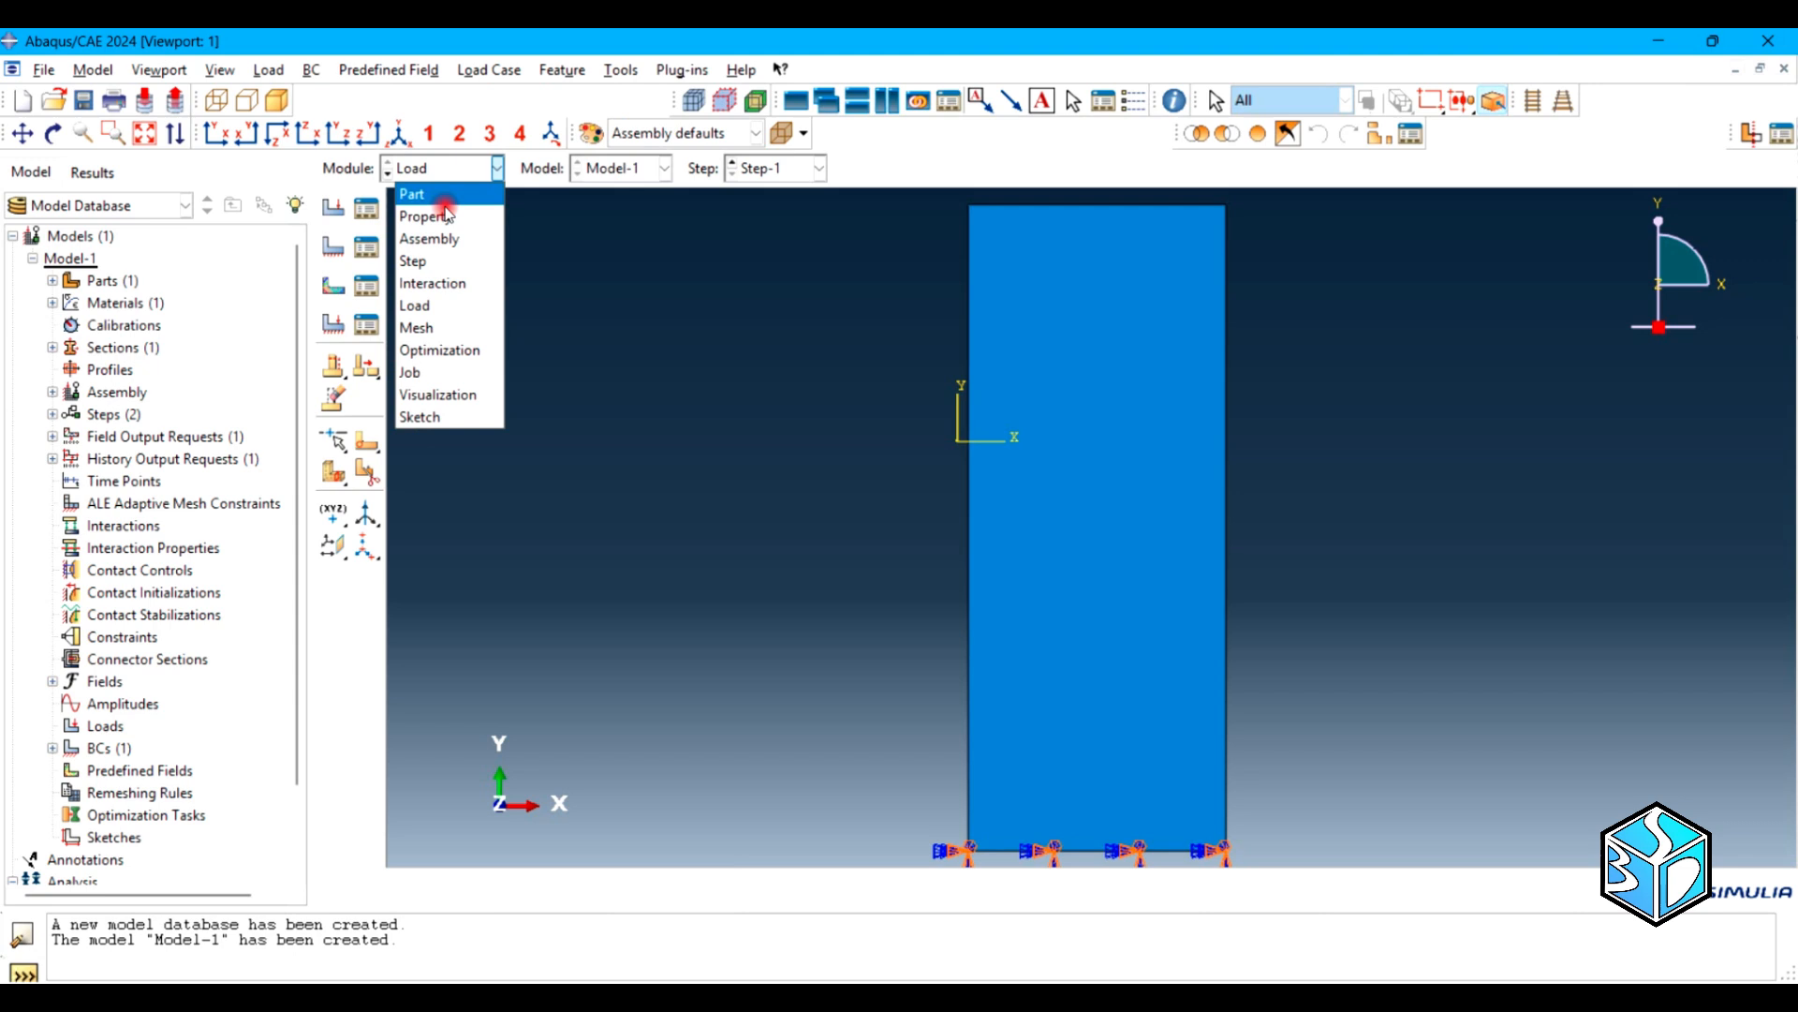
pyautogui.click(440, 321)
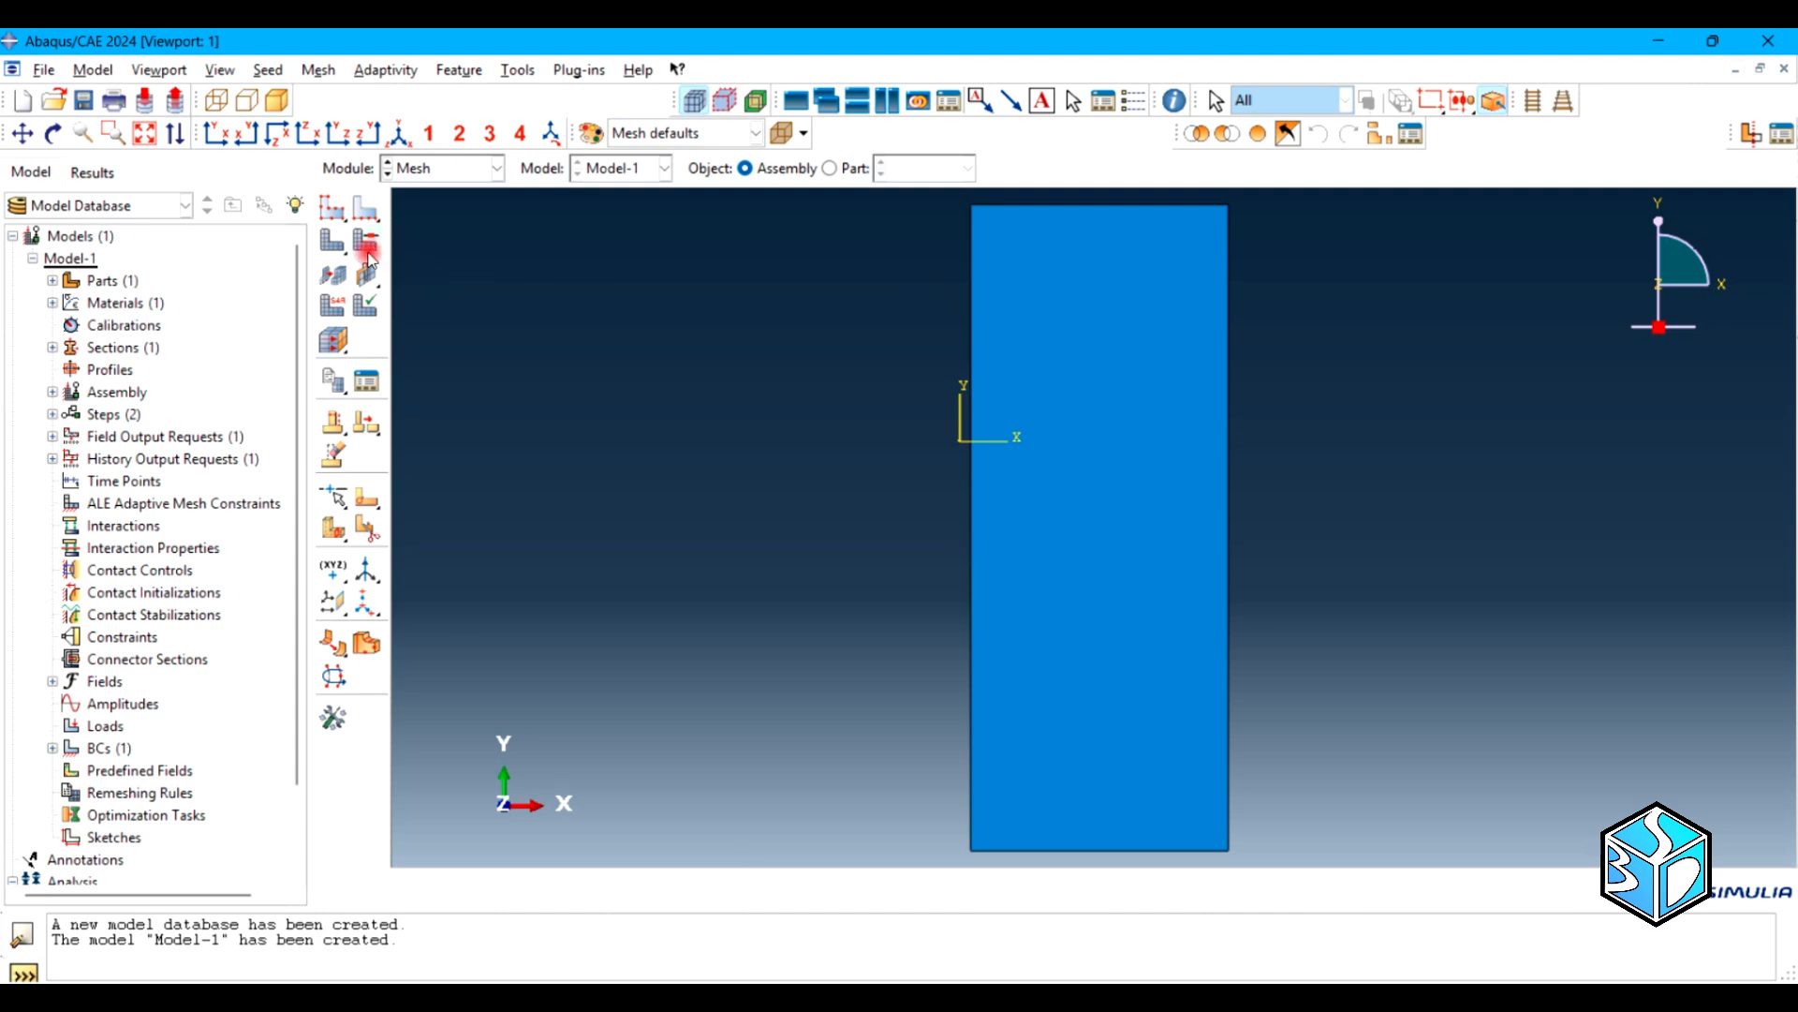
pyautogui.click(337, 217)
pyautogui.click(903, 562)
pyautogui.click(829, 168)
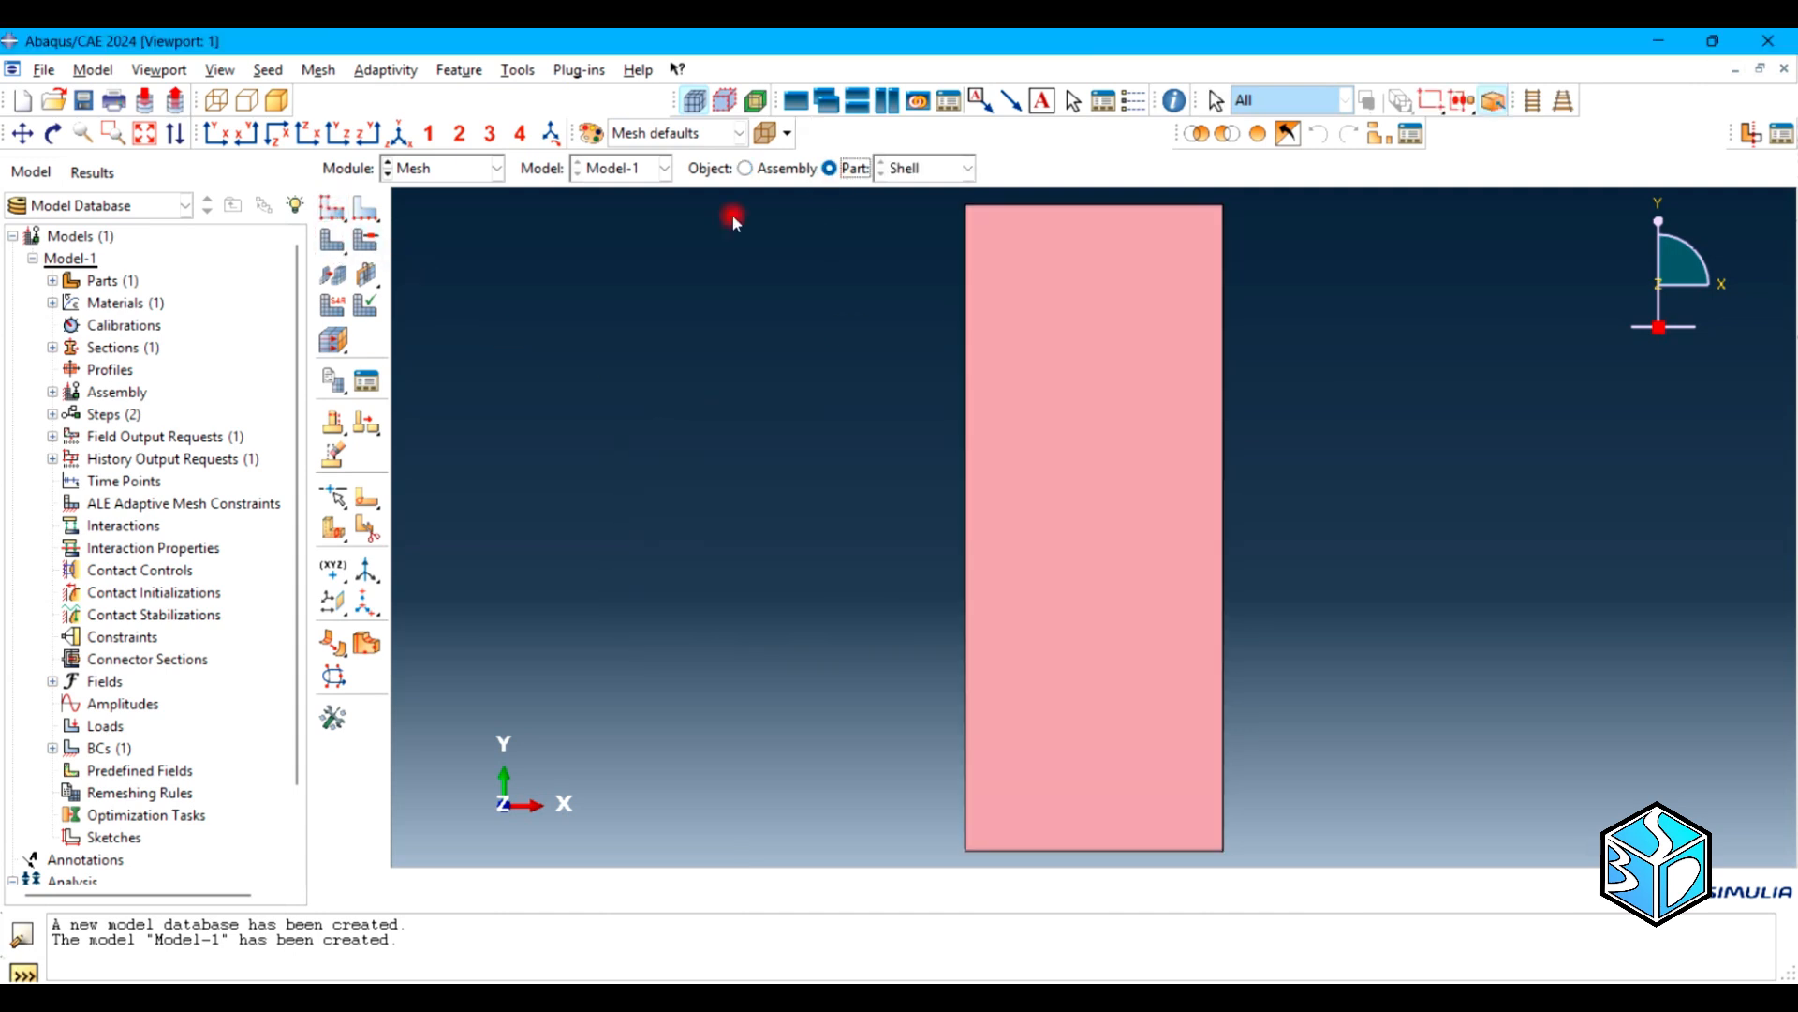
pyautogui.click(334, 208)
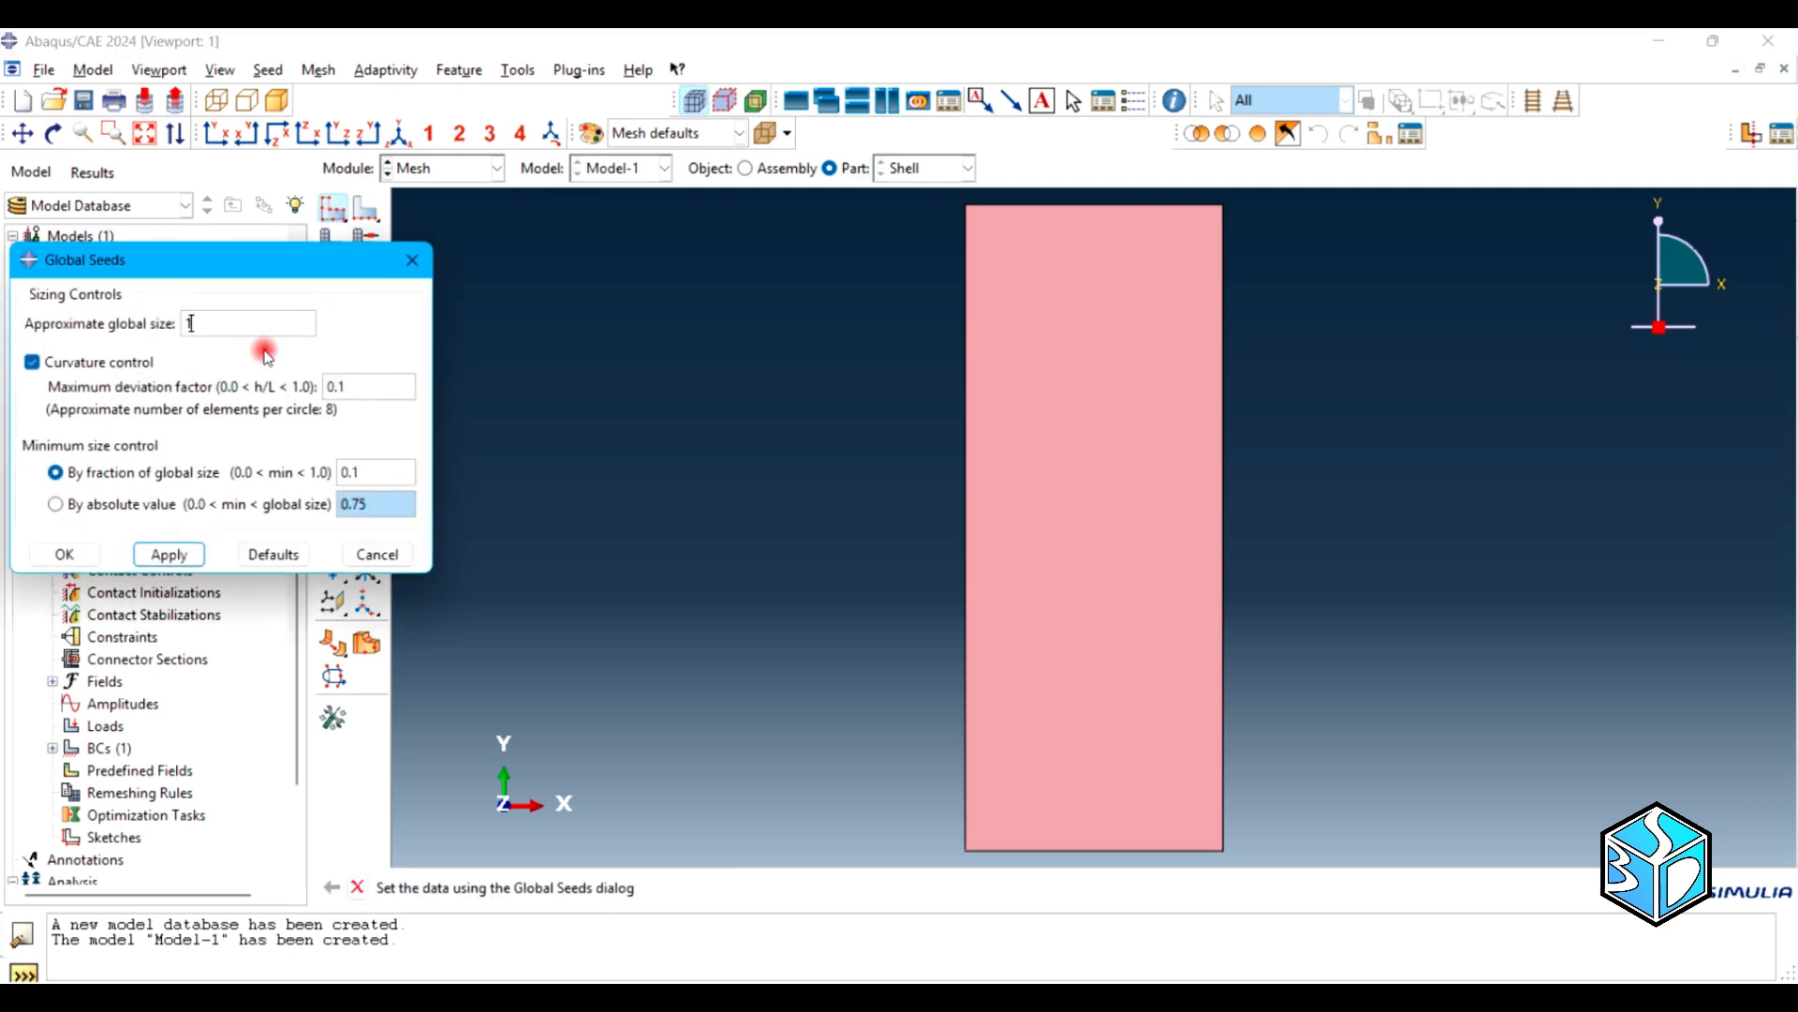
pyautogui.write('1')
pyautogui.click(170, 555)
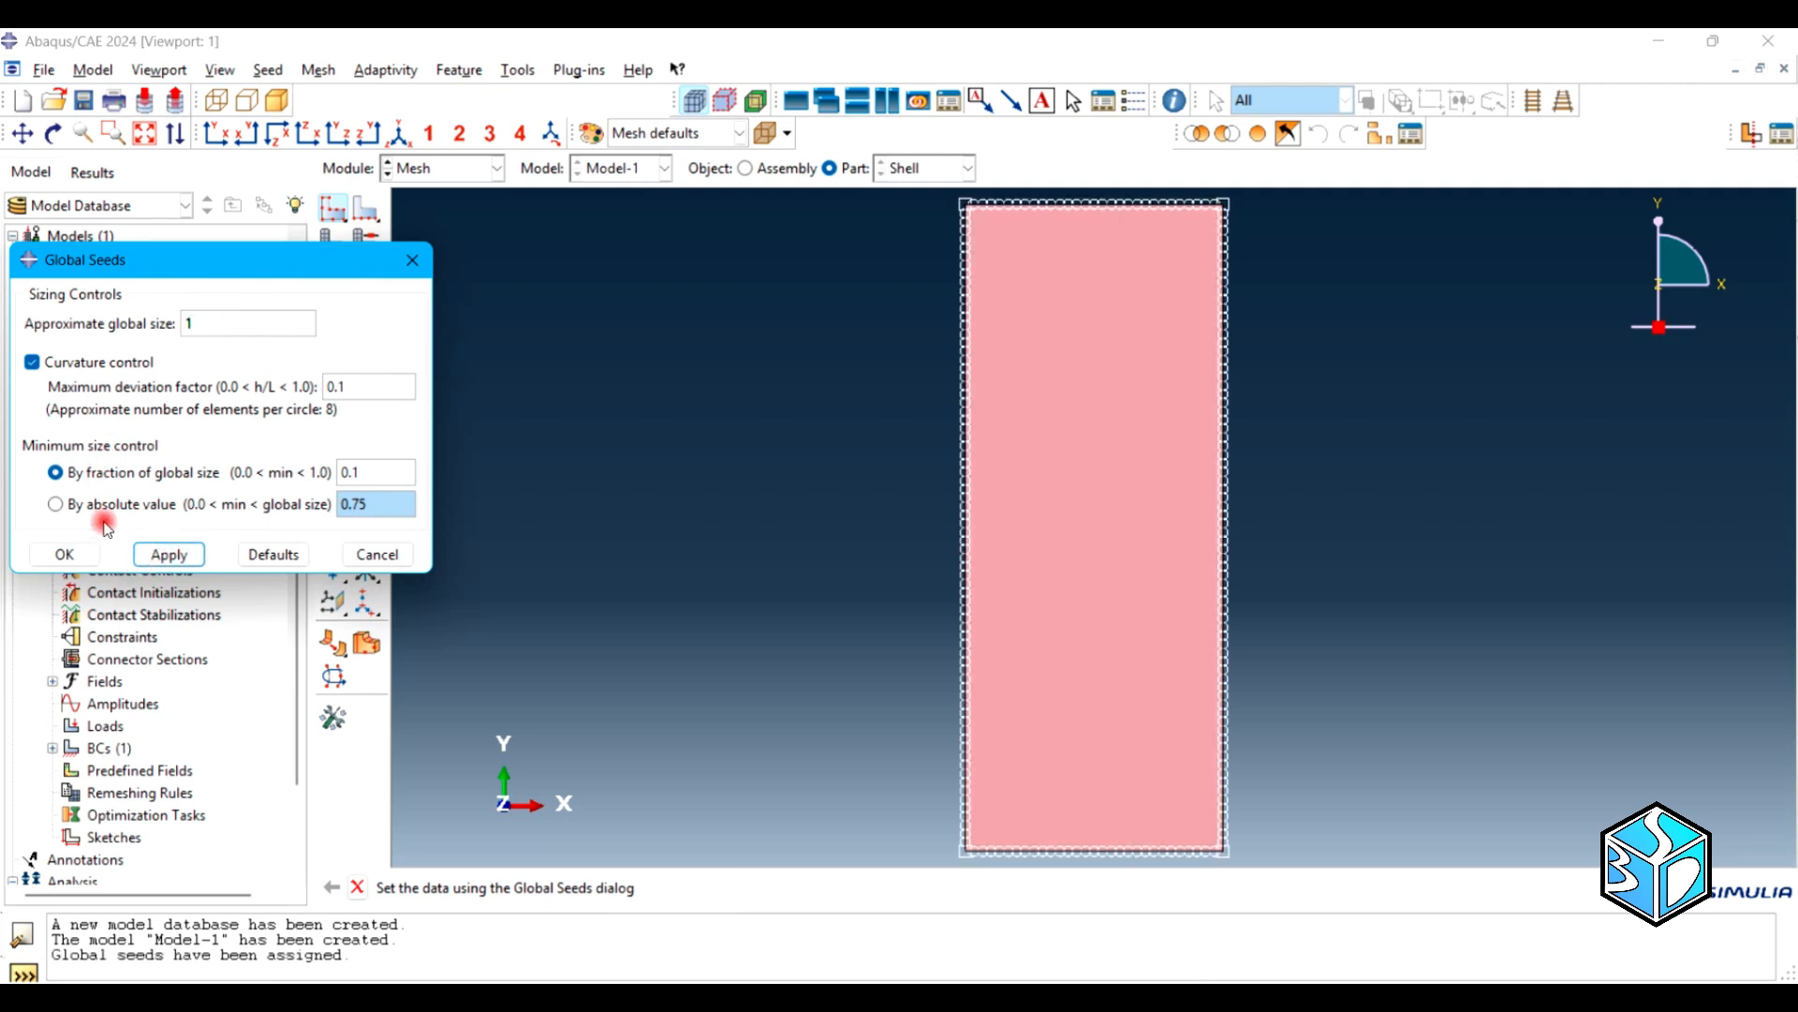
pyautogui.click(64, 553)
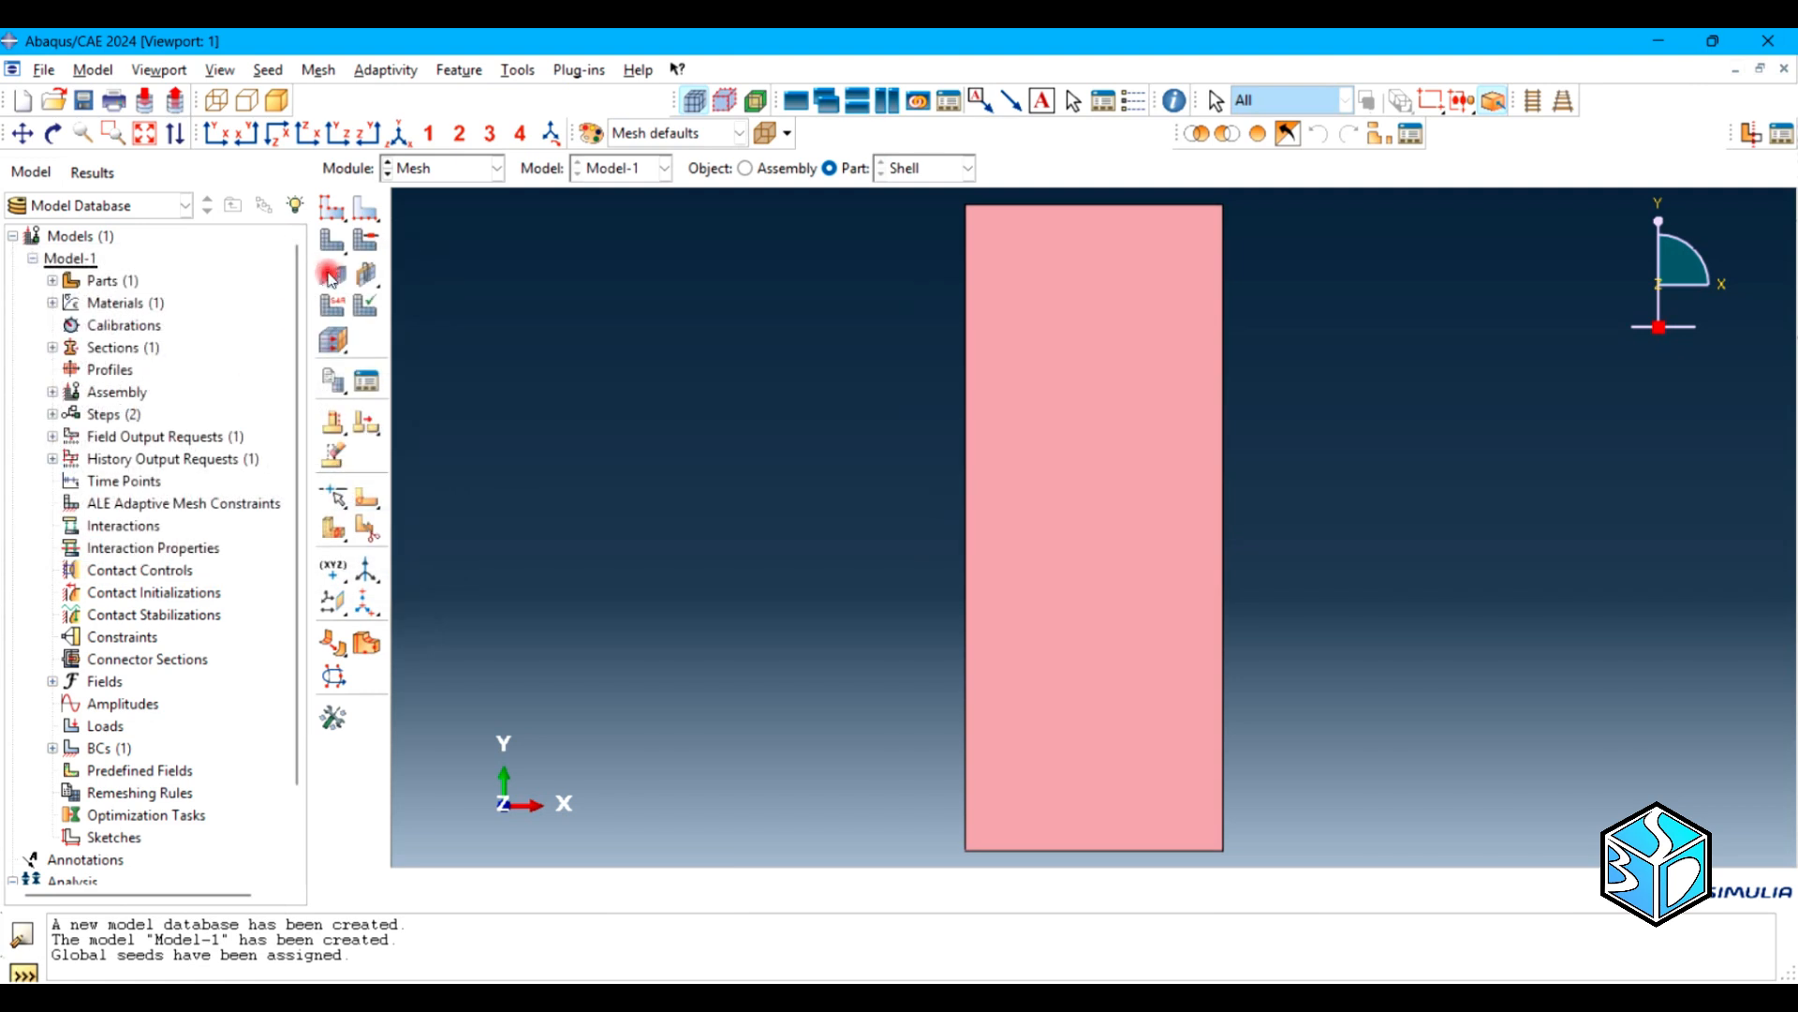
# Generate the mesh on the Shell part
pyautogui.click(333, 273)
pyautogui.click(876, 545)
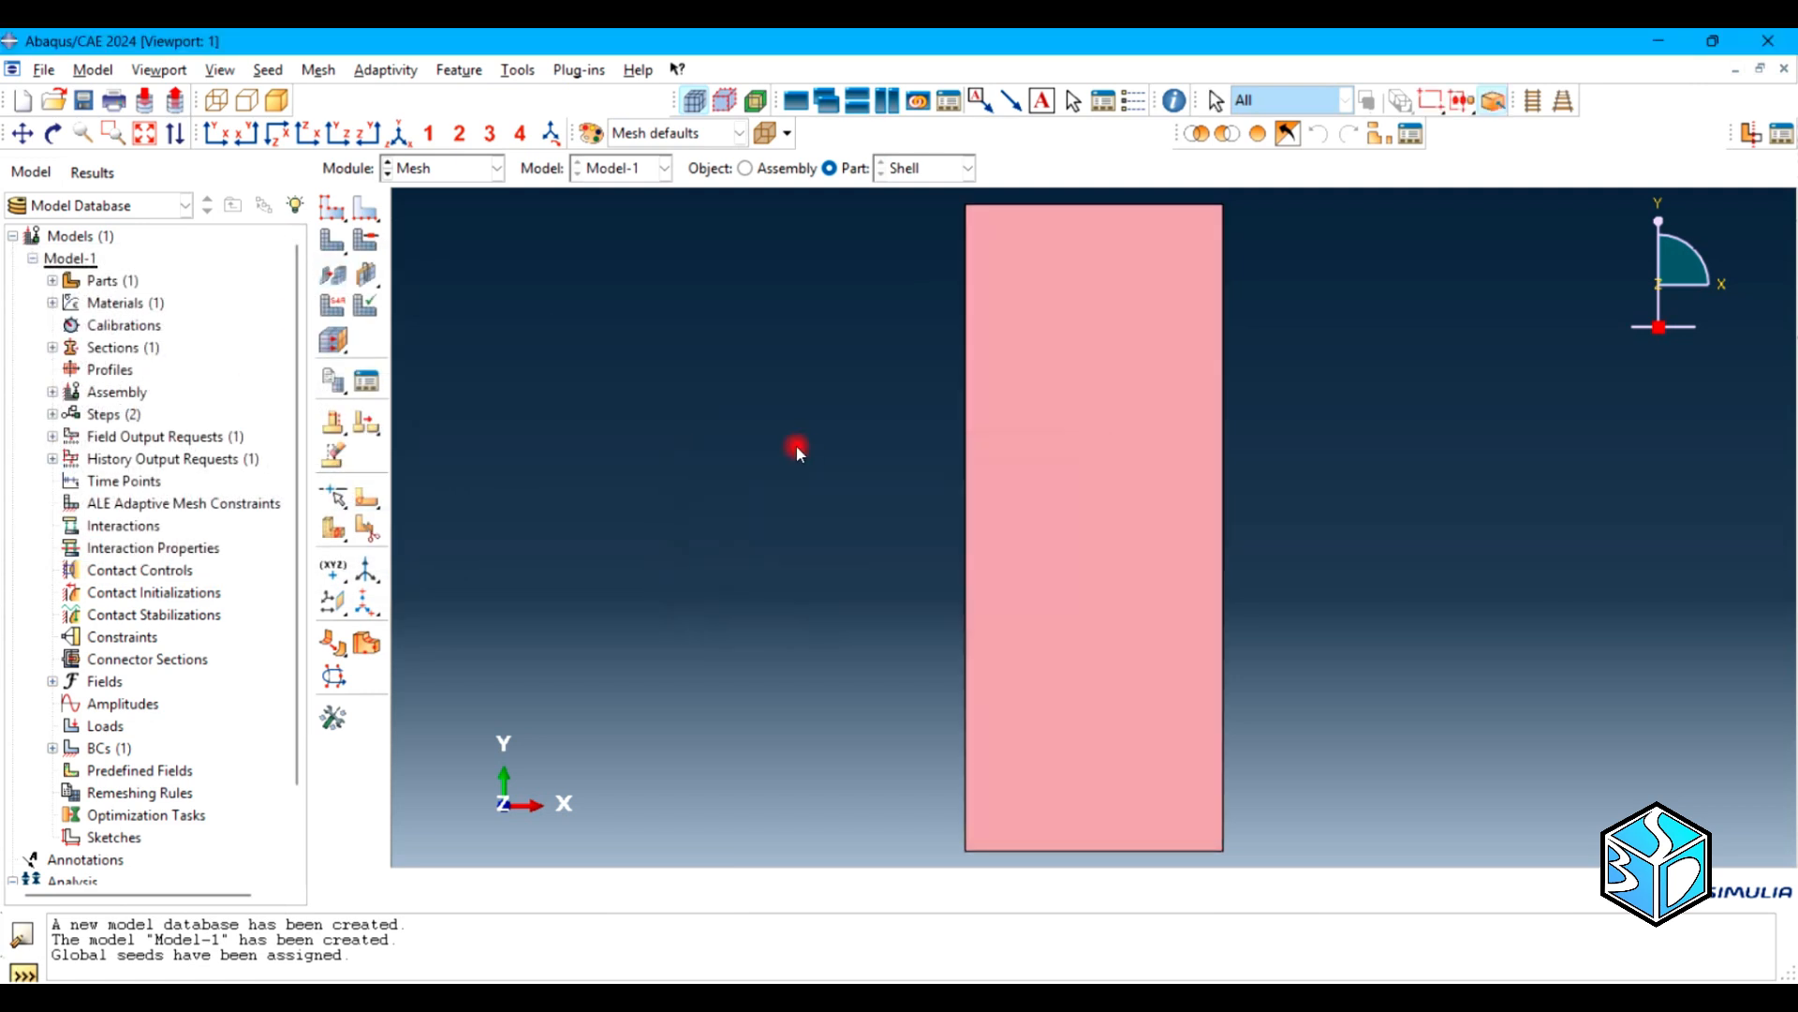
pyautogui.click(333, 241)
pyautogui.click(530, 887)
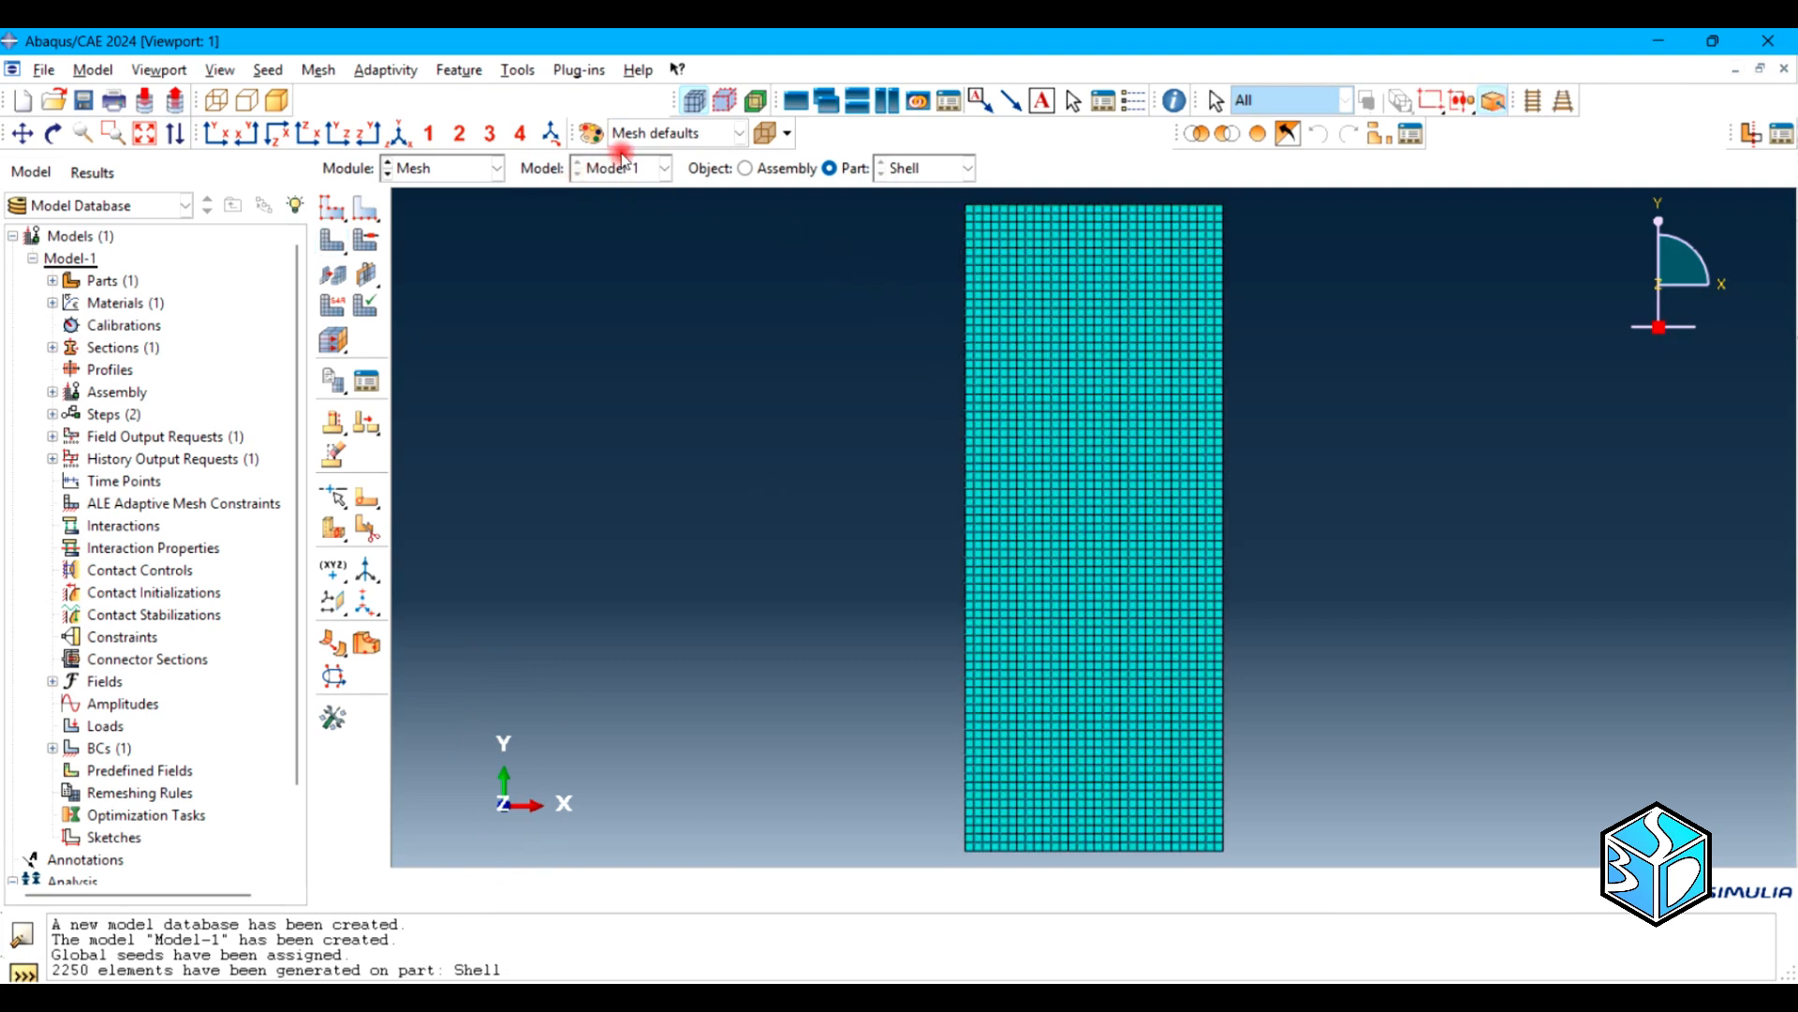
# Create a node set named Set-Load containing the middle node of the mesh's top edge
pyautogui.click(518, 70)
pyautogui.click(534, 117)
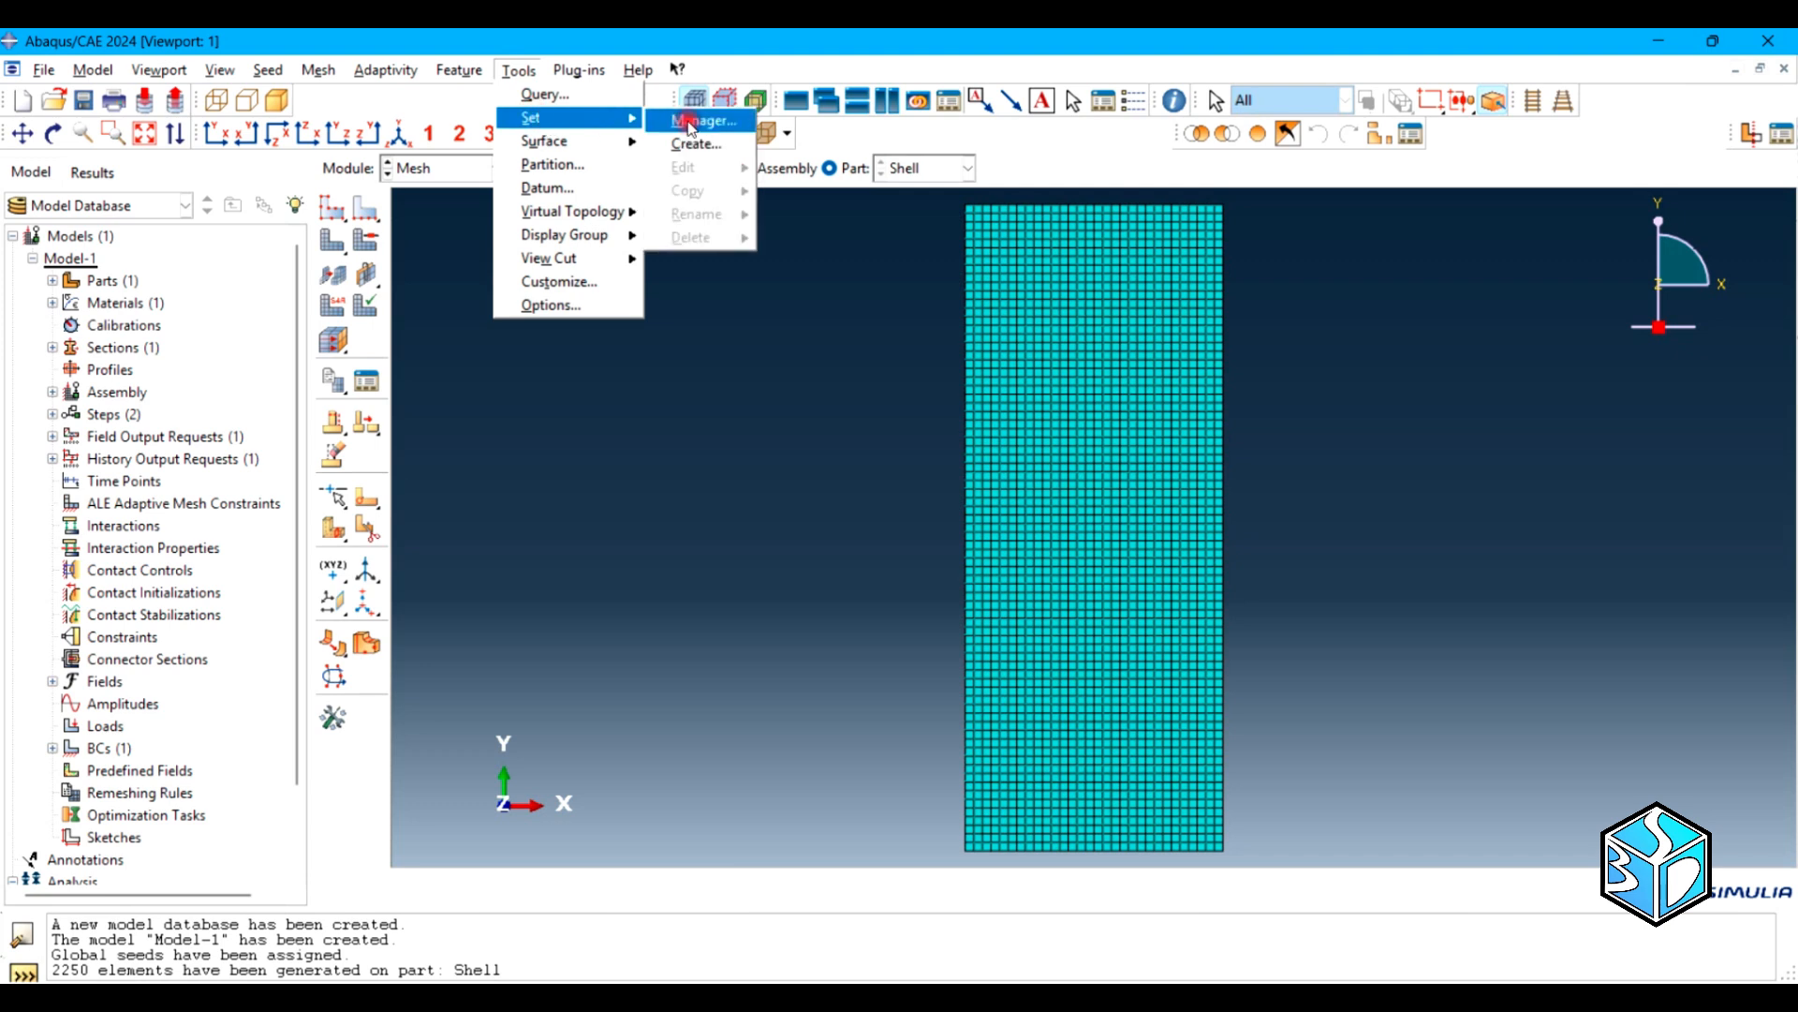
pyautogui.click(694, 146)
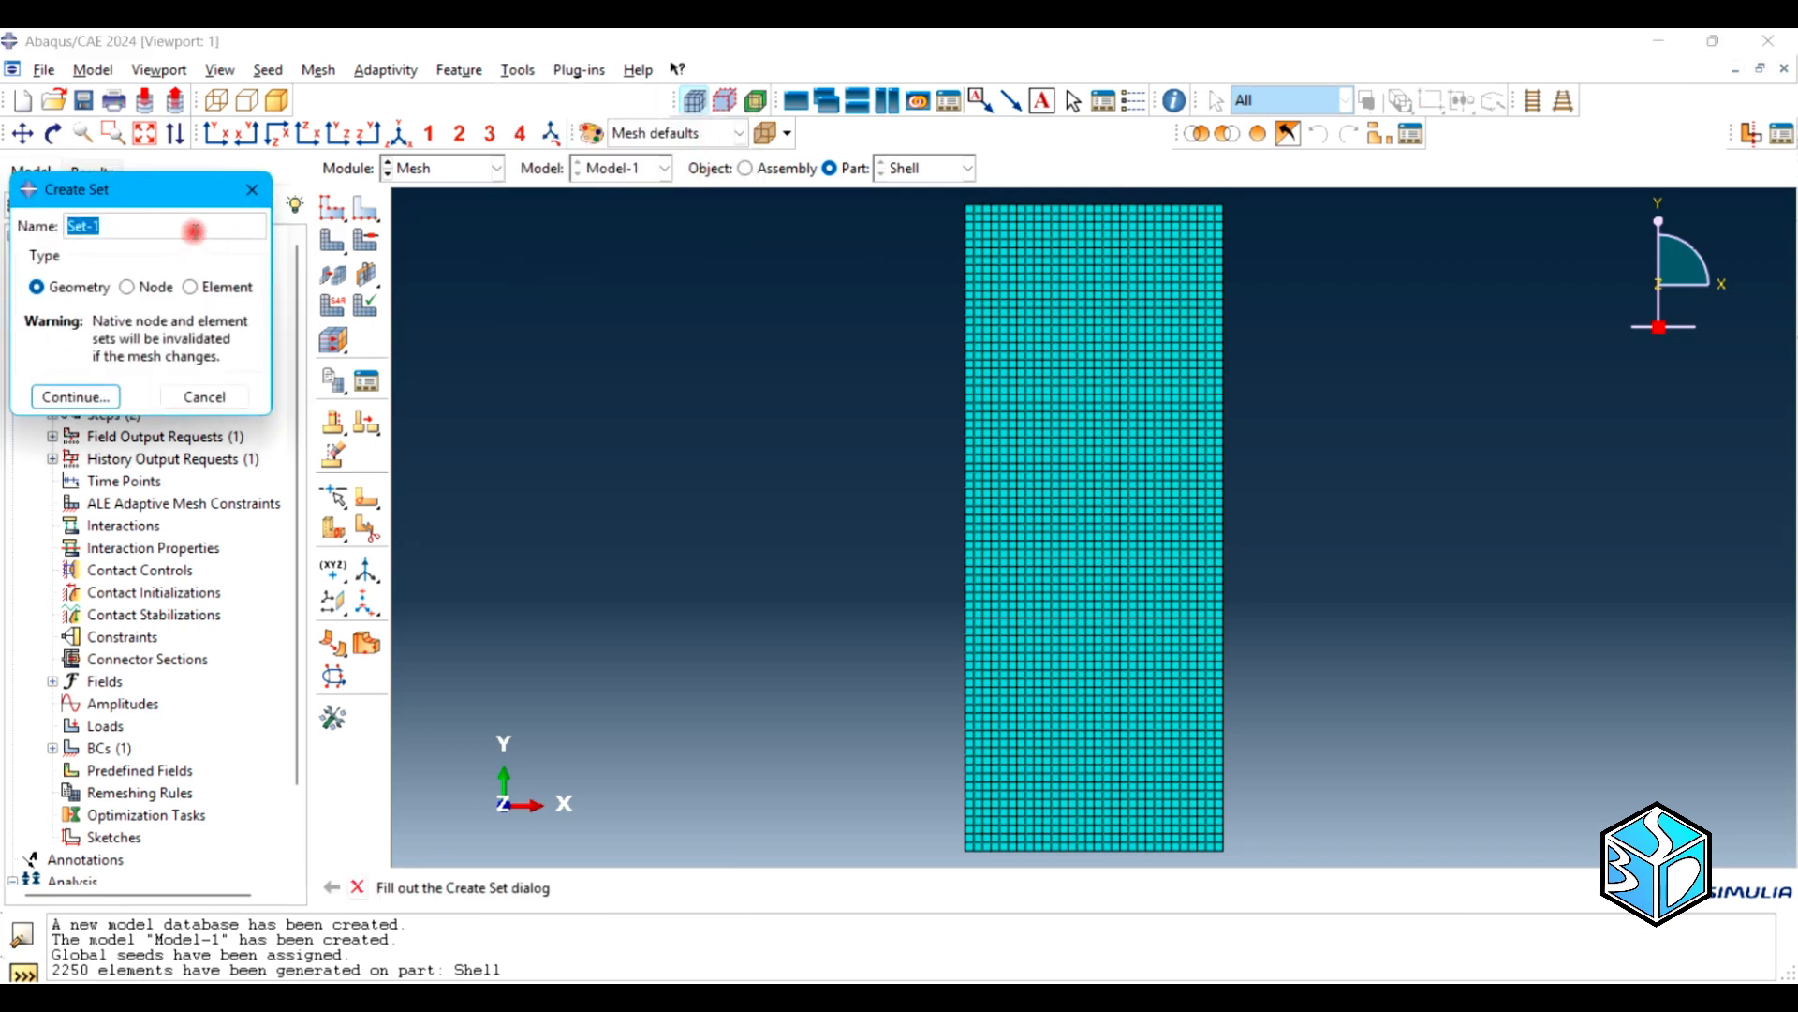
pyautogui.click(187, 229)
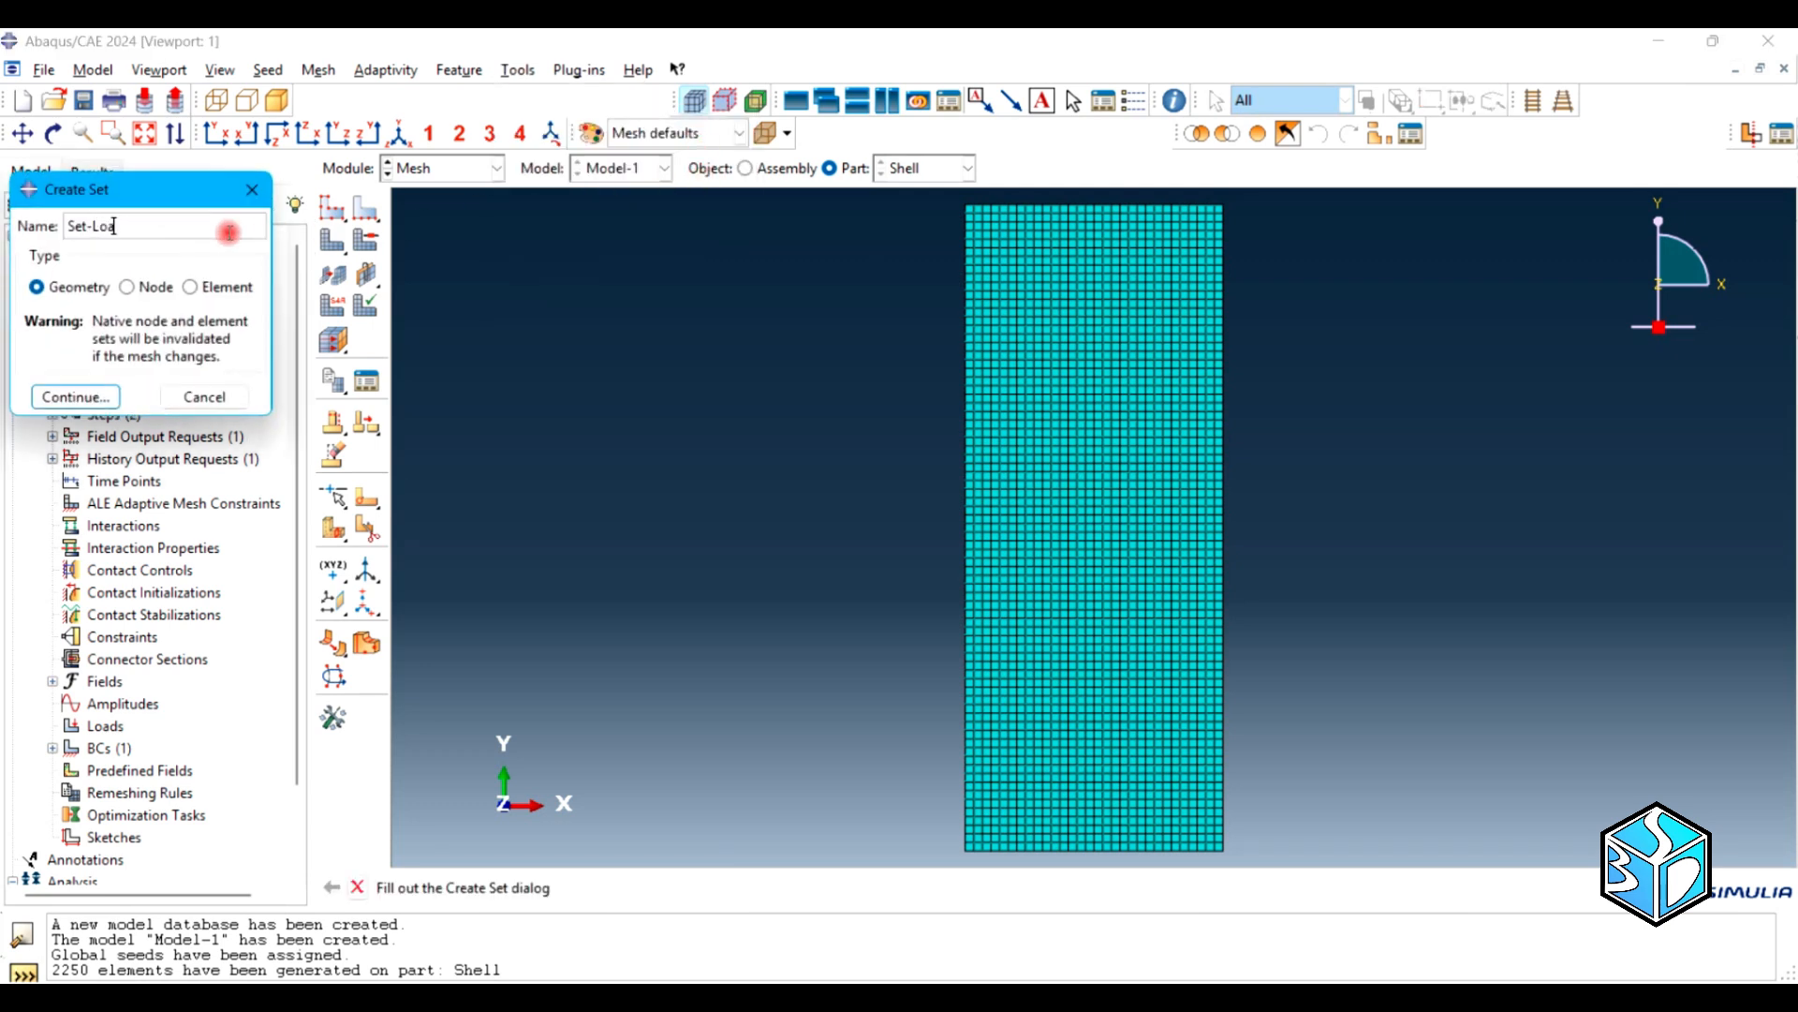
pyautogui.write('Load')
pyautogui.click(126, 287)
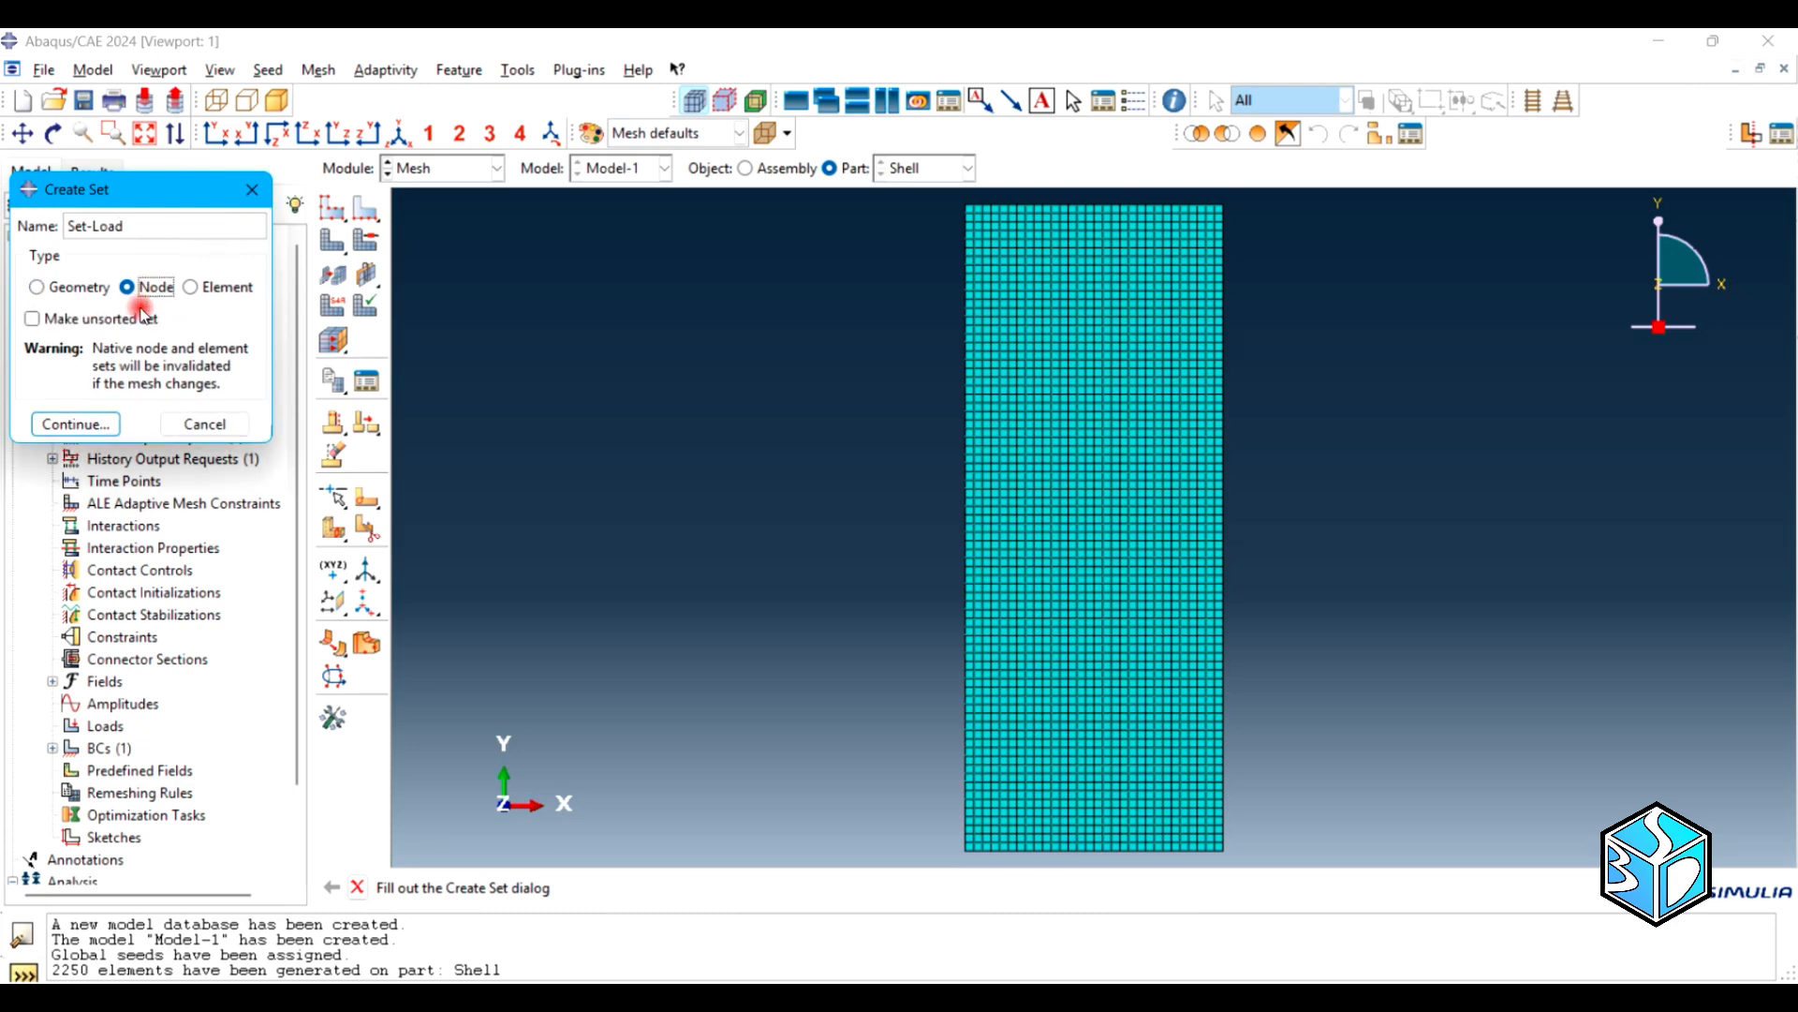
pyautogui.click(77, 423)
pyautogui.scroll(5, 1128, 200)
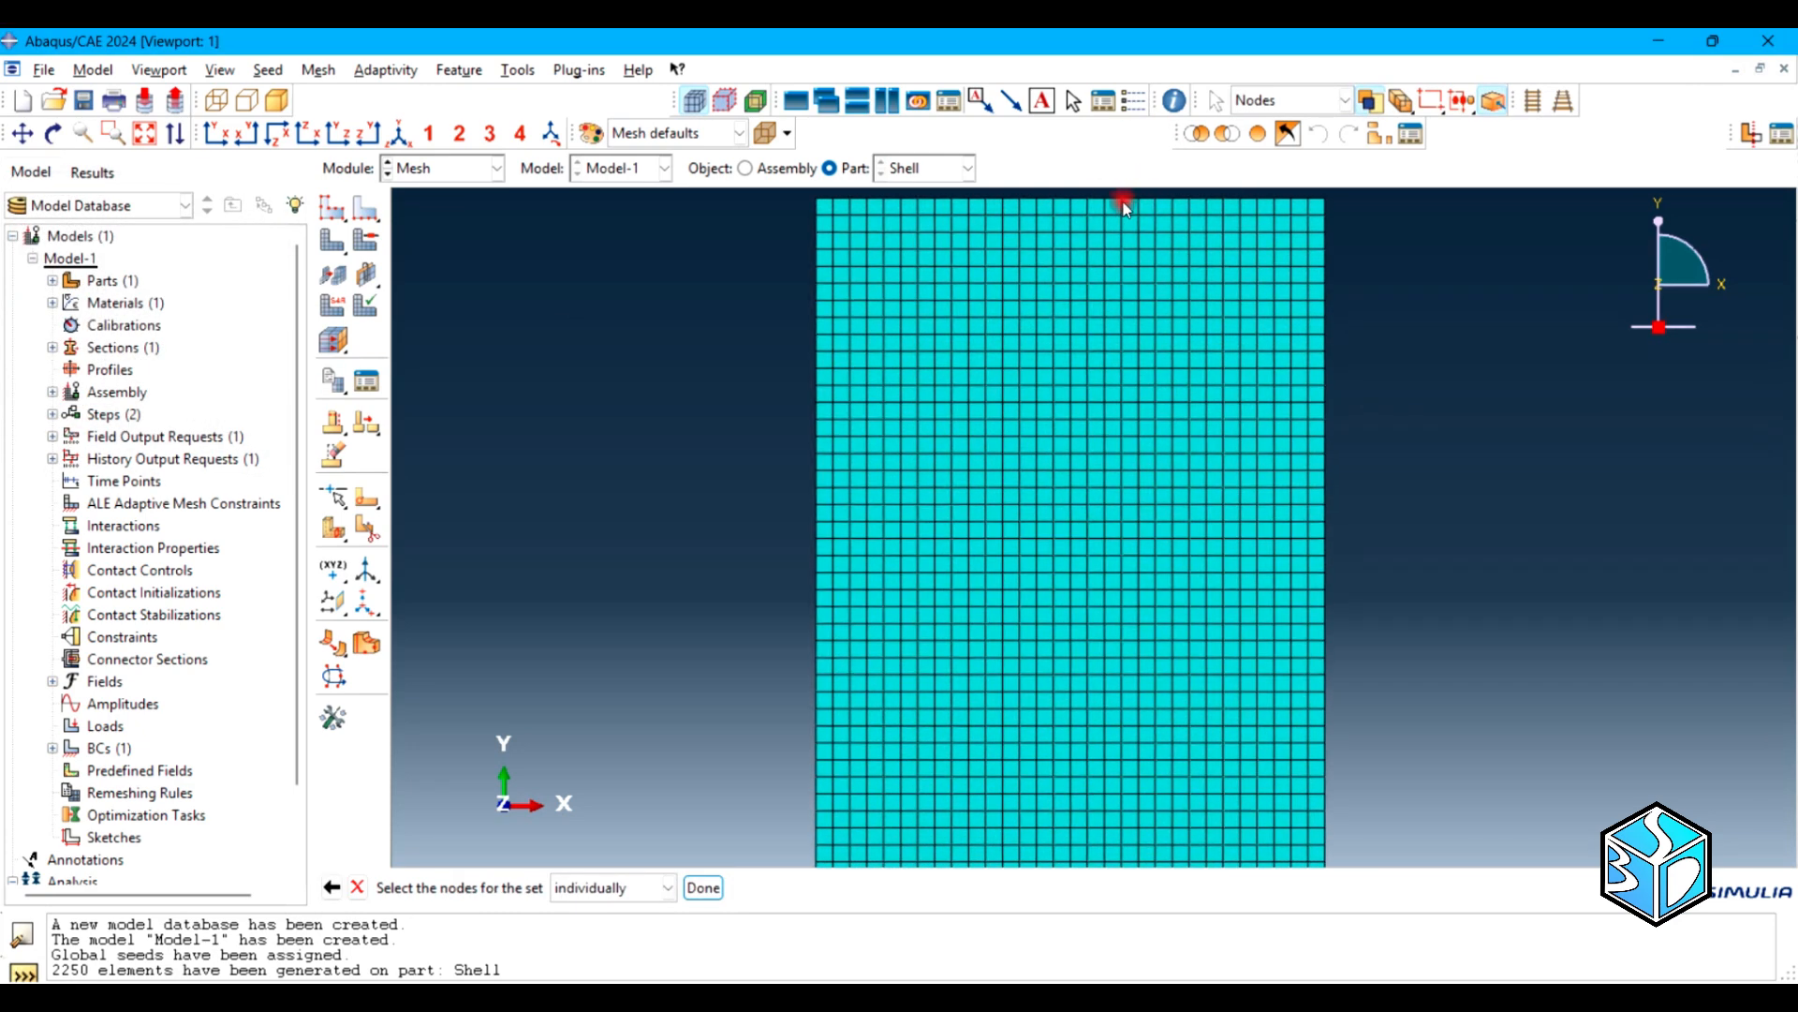
pyautogui.scroll(-3, 1053, 215)
pyautogui.scroll(3, 1045, 201)
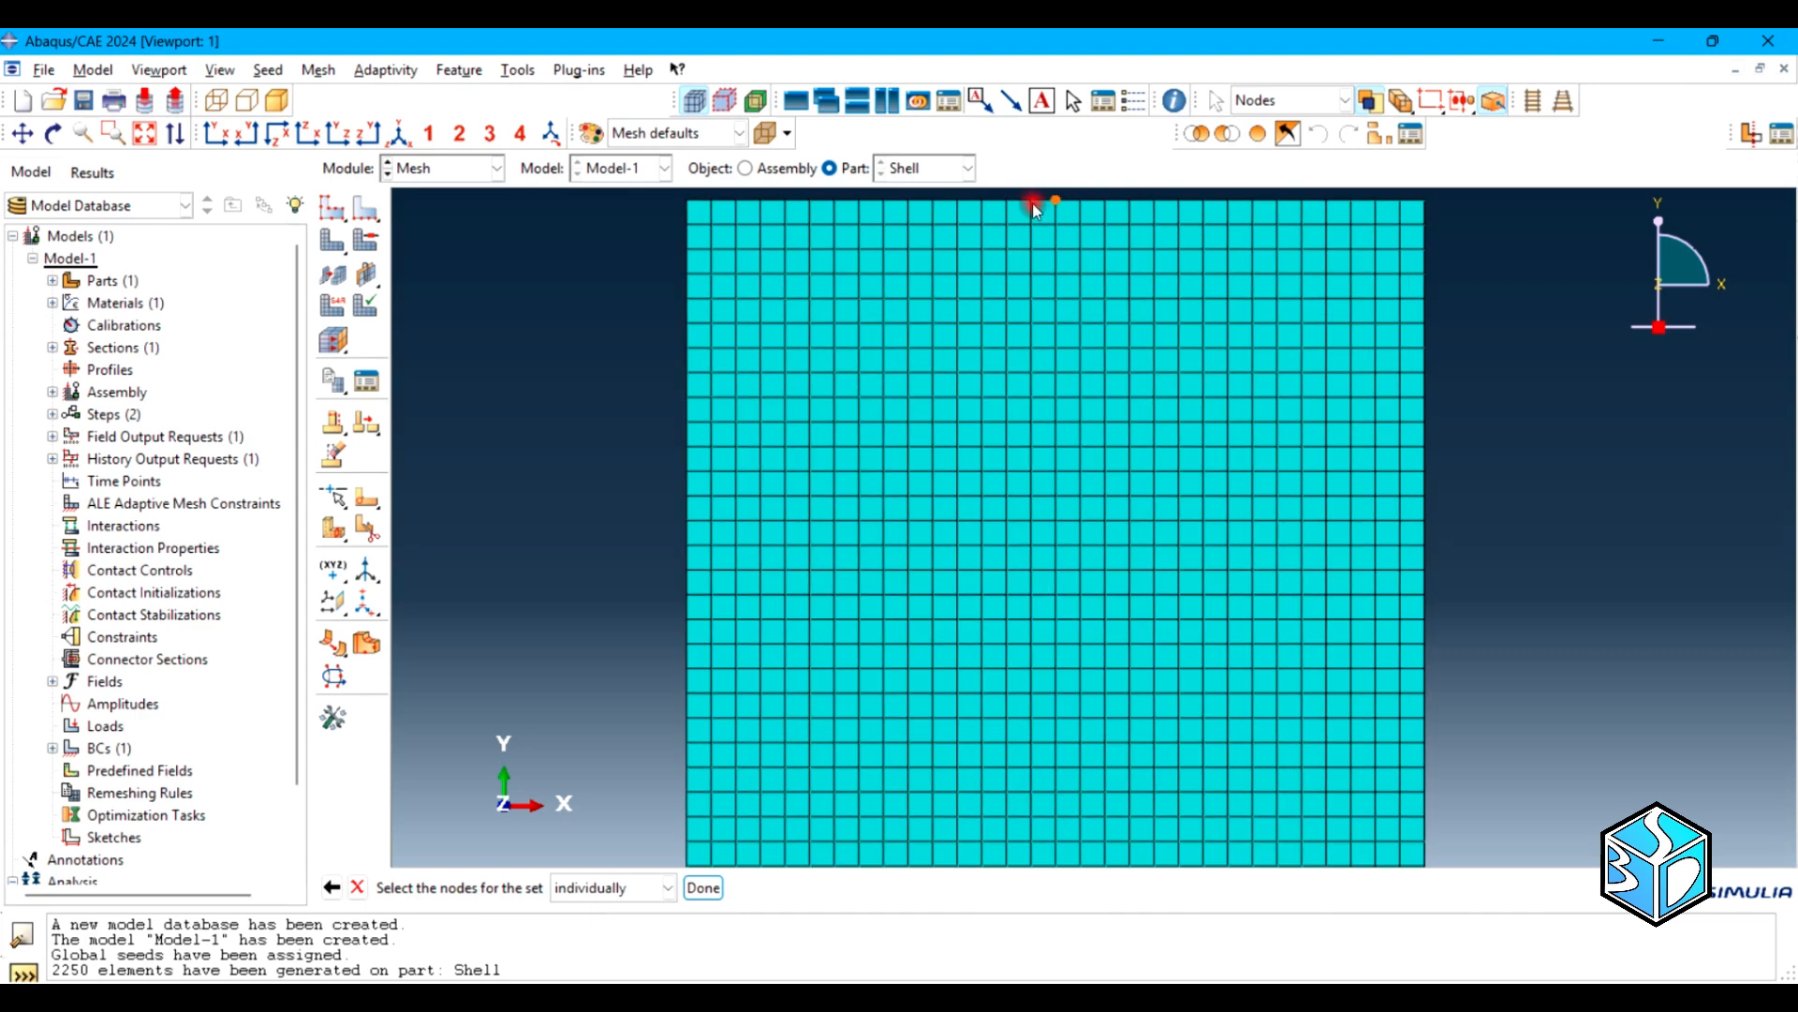
pyautogui.click(1030, 202)
pyautogui.click(704, 887)
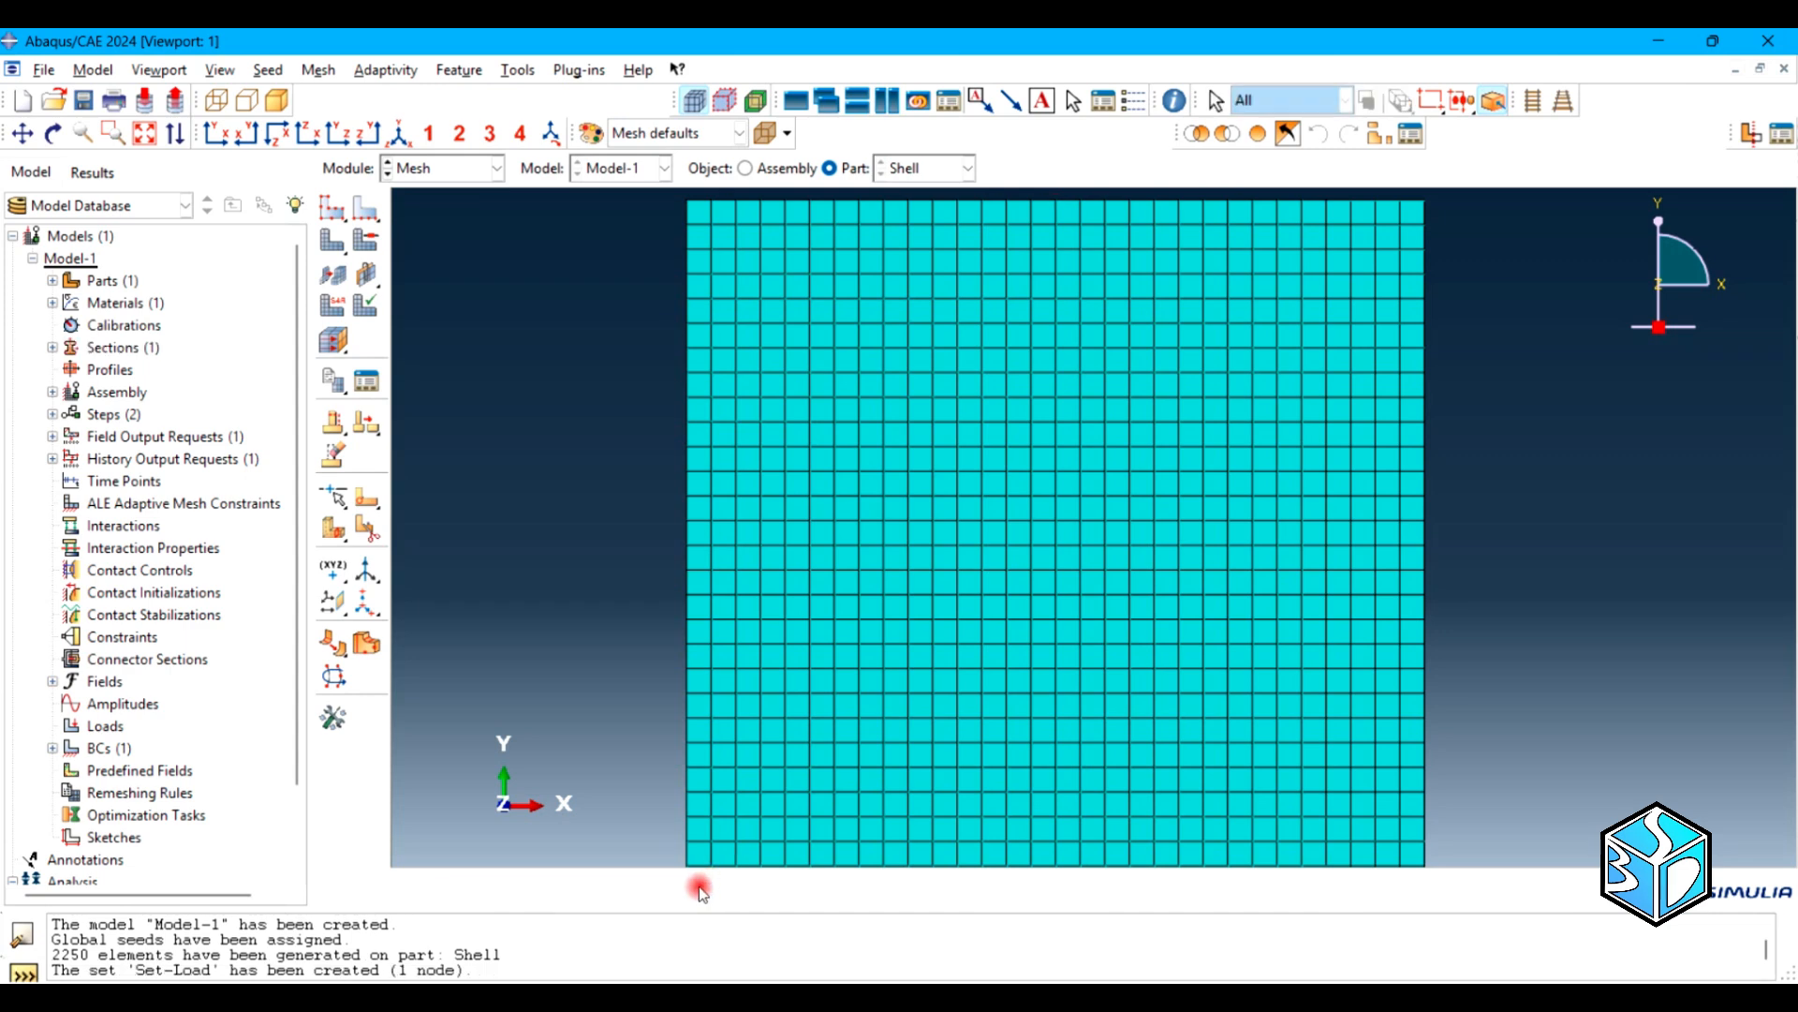
# In the Load module, create a mechanical concentrated force in Step-1 on the node set Shell-1.Set-Load
pyautogui.click(461, 165)
pyautogui.click(452, 300)
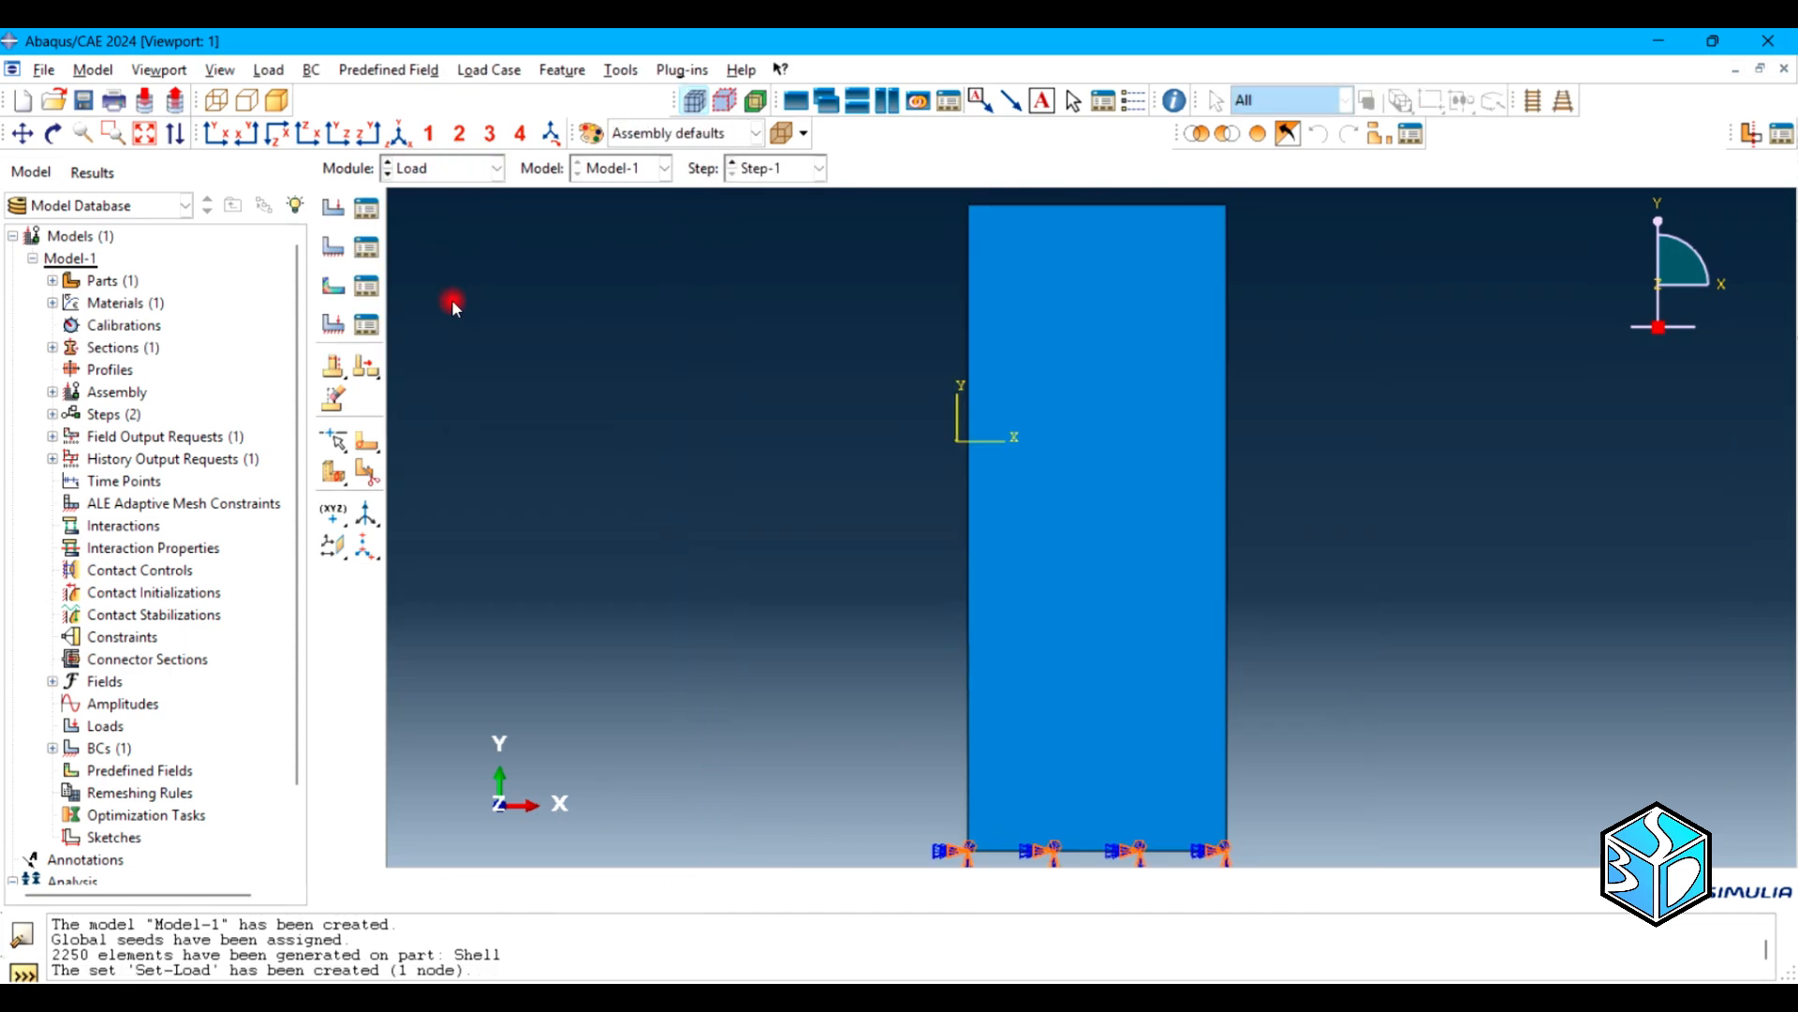
pyautogui.click(331, 207)
pyautogui.click(267, 345)
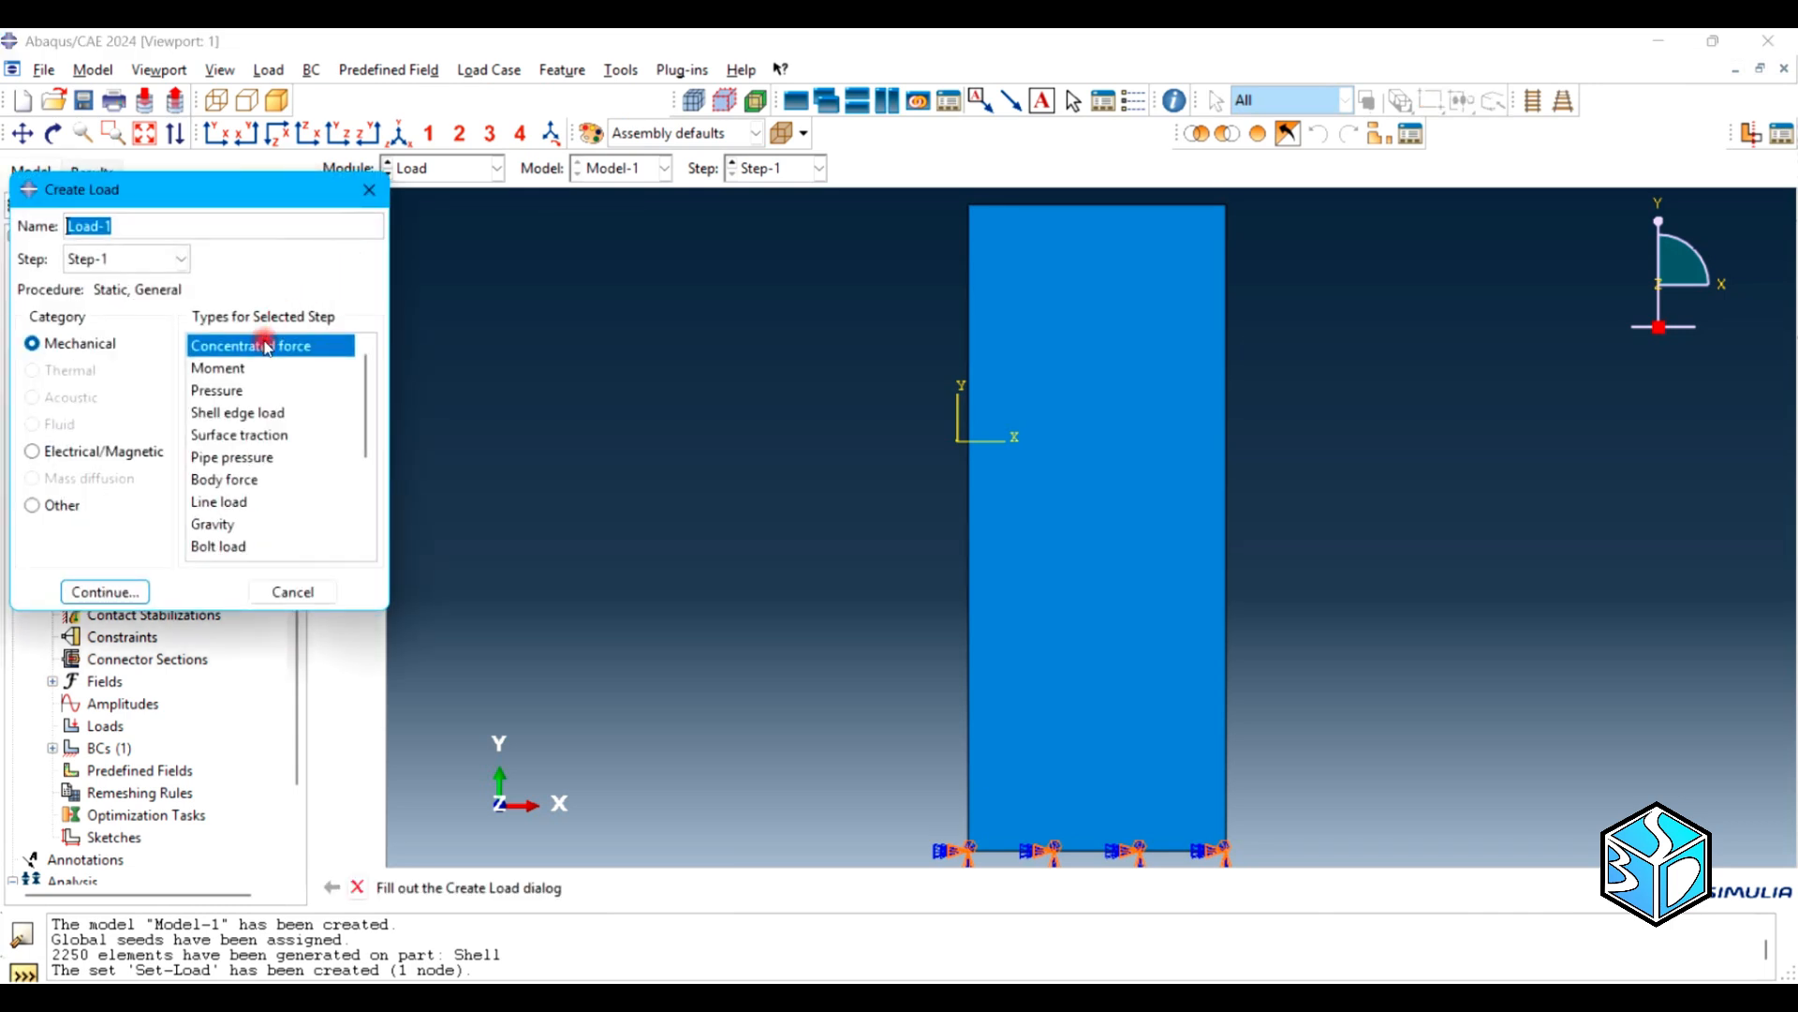
pyautogui.click(101, 592)
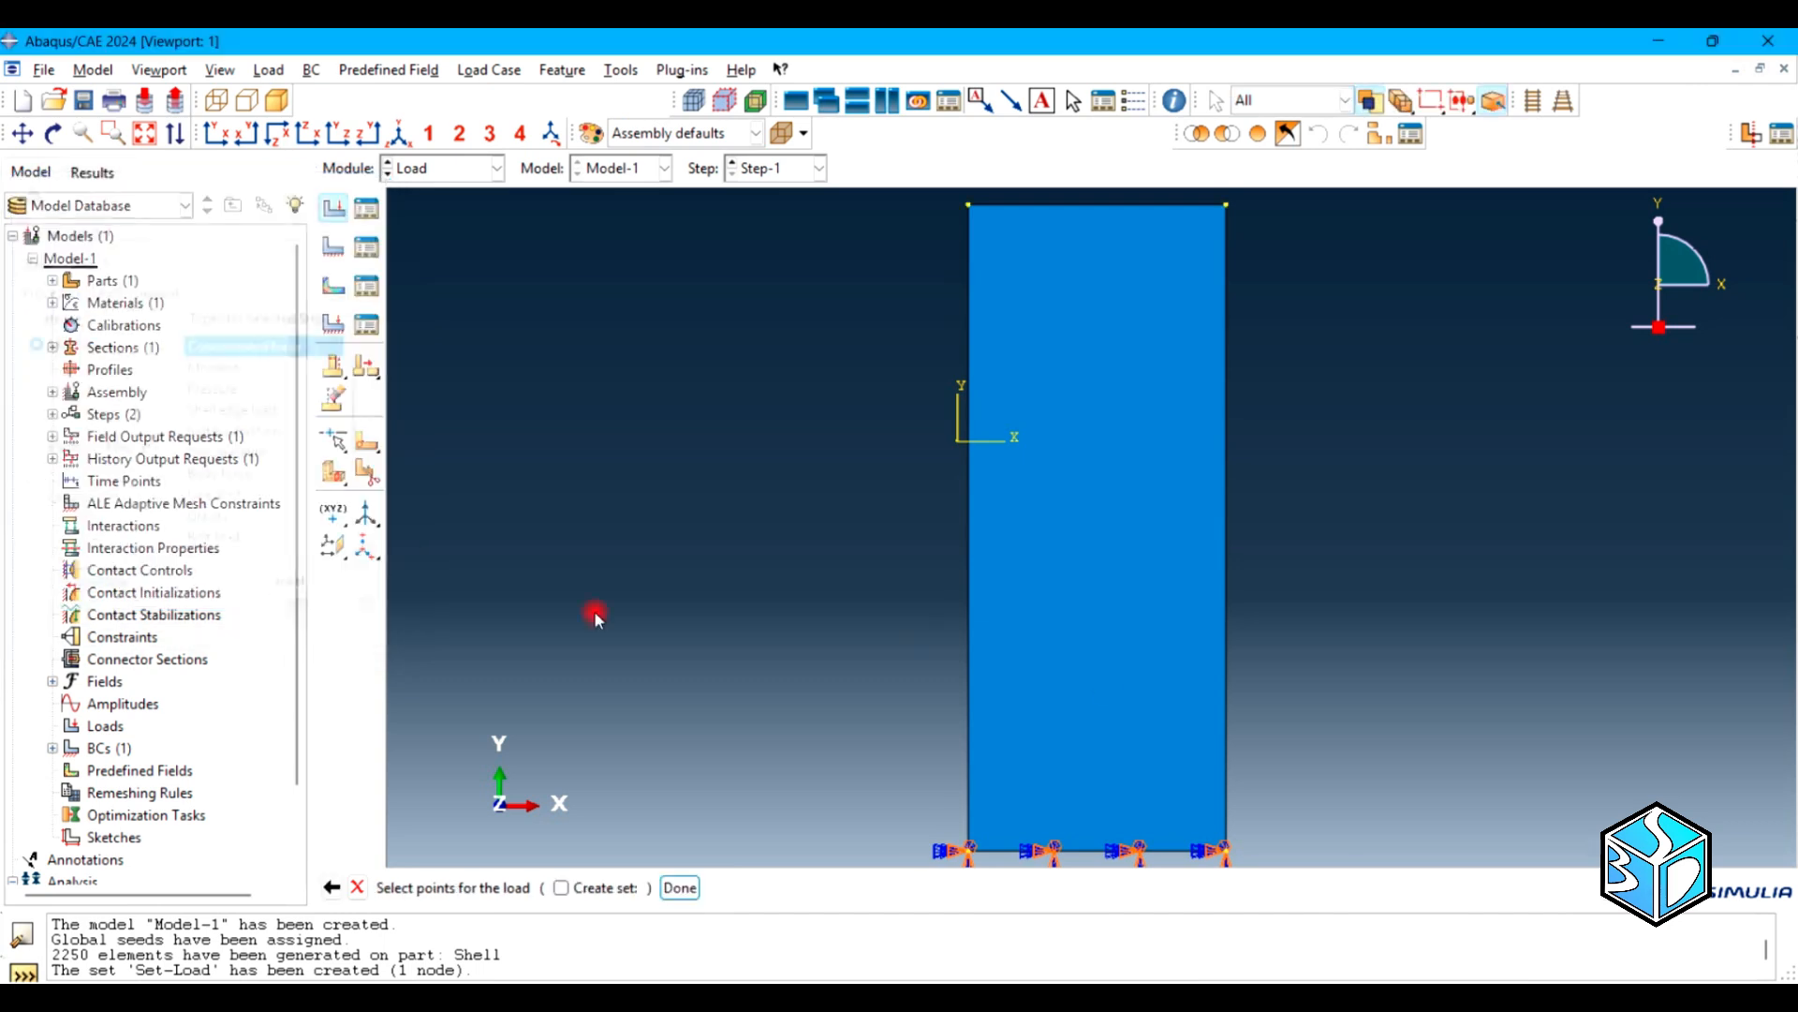
pyautogui.click(1650, 887)
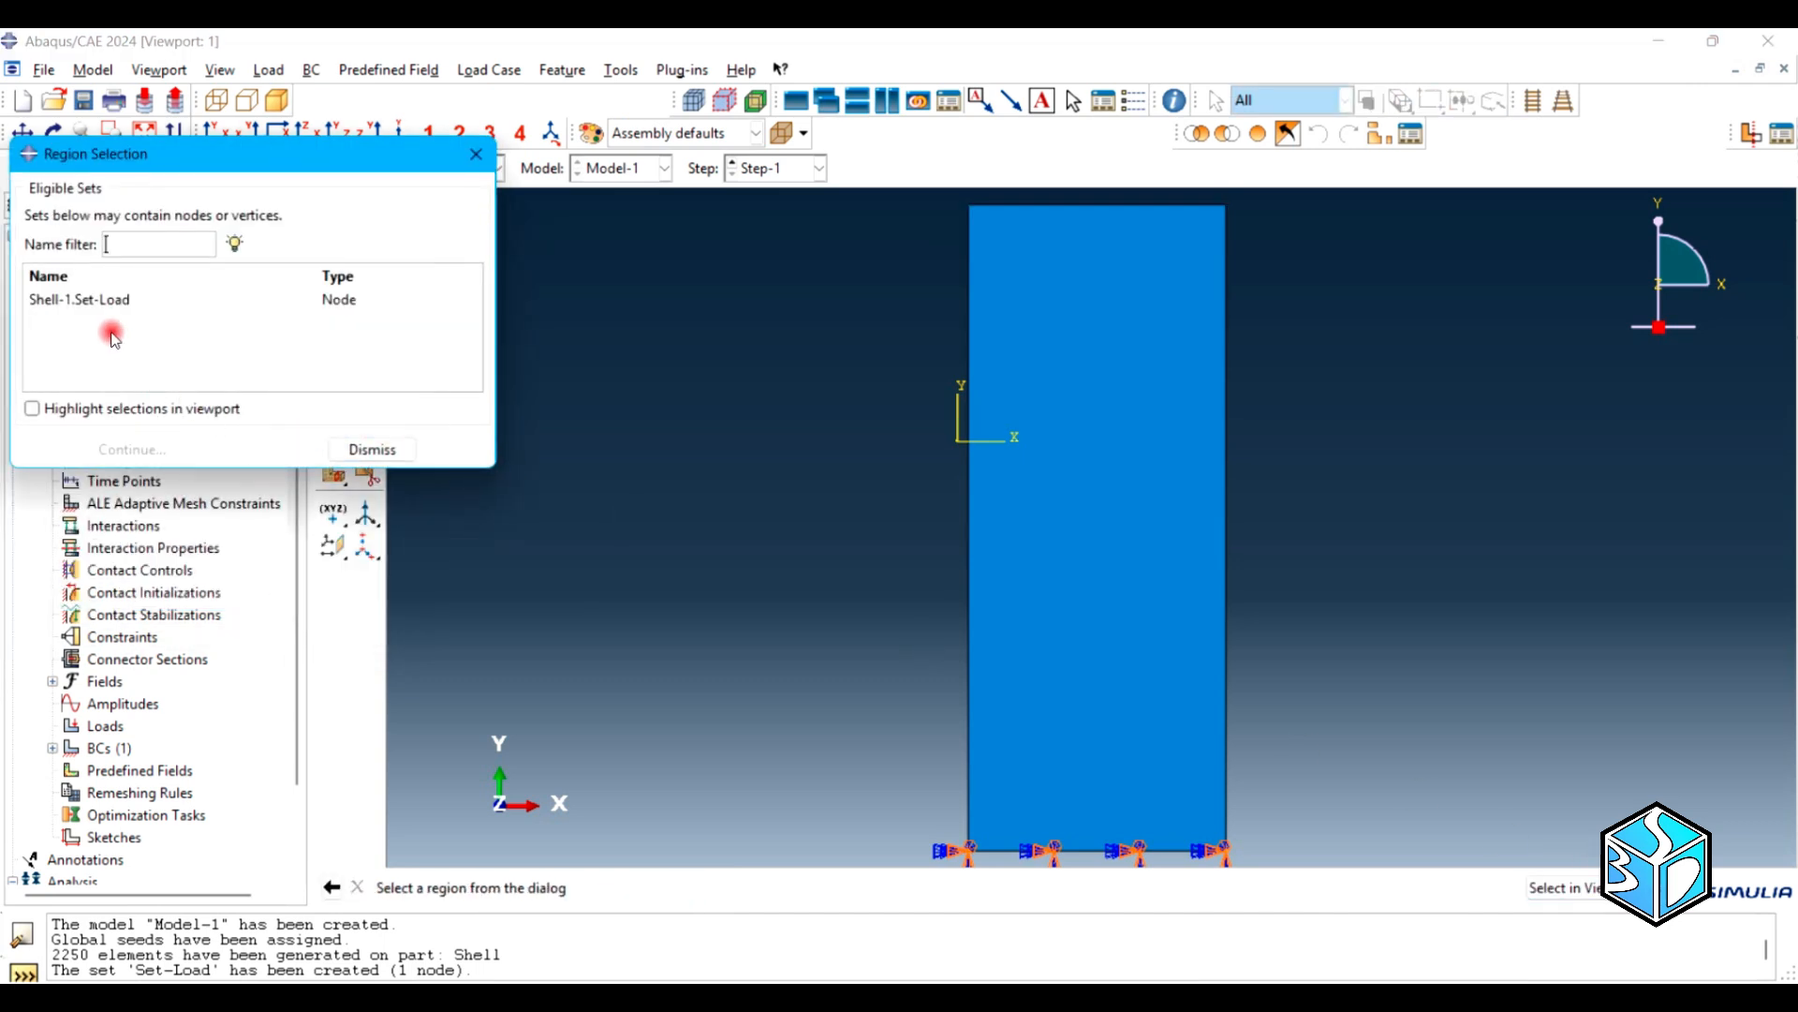
pyautogui.click(97, 302)
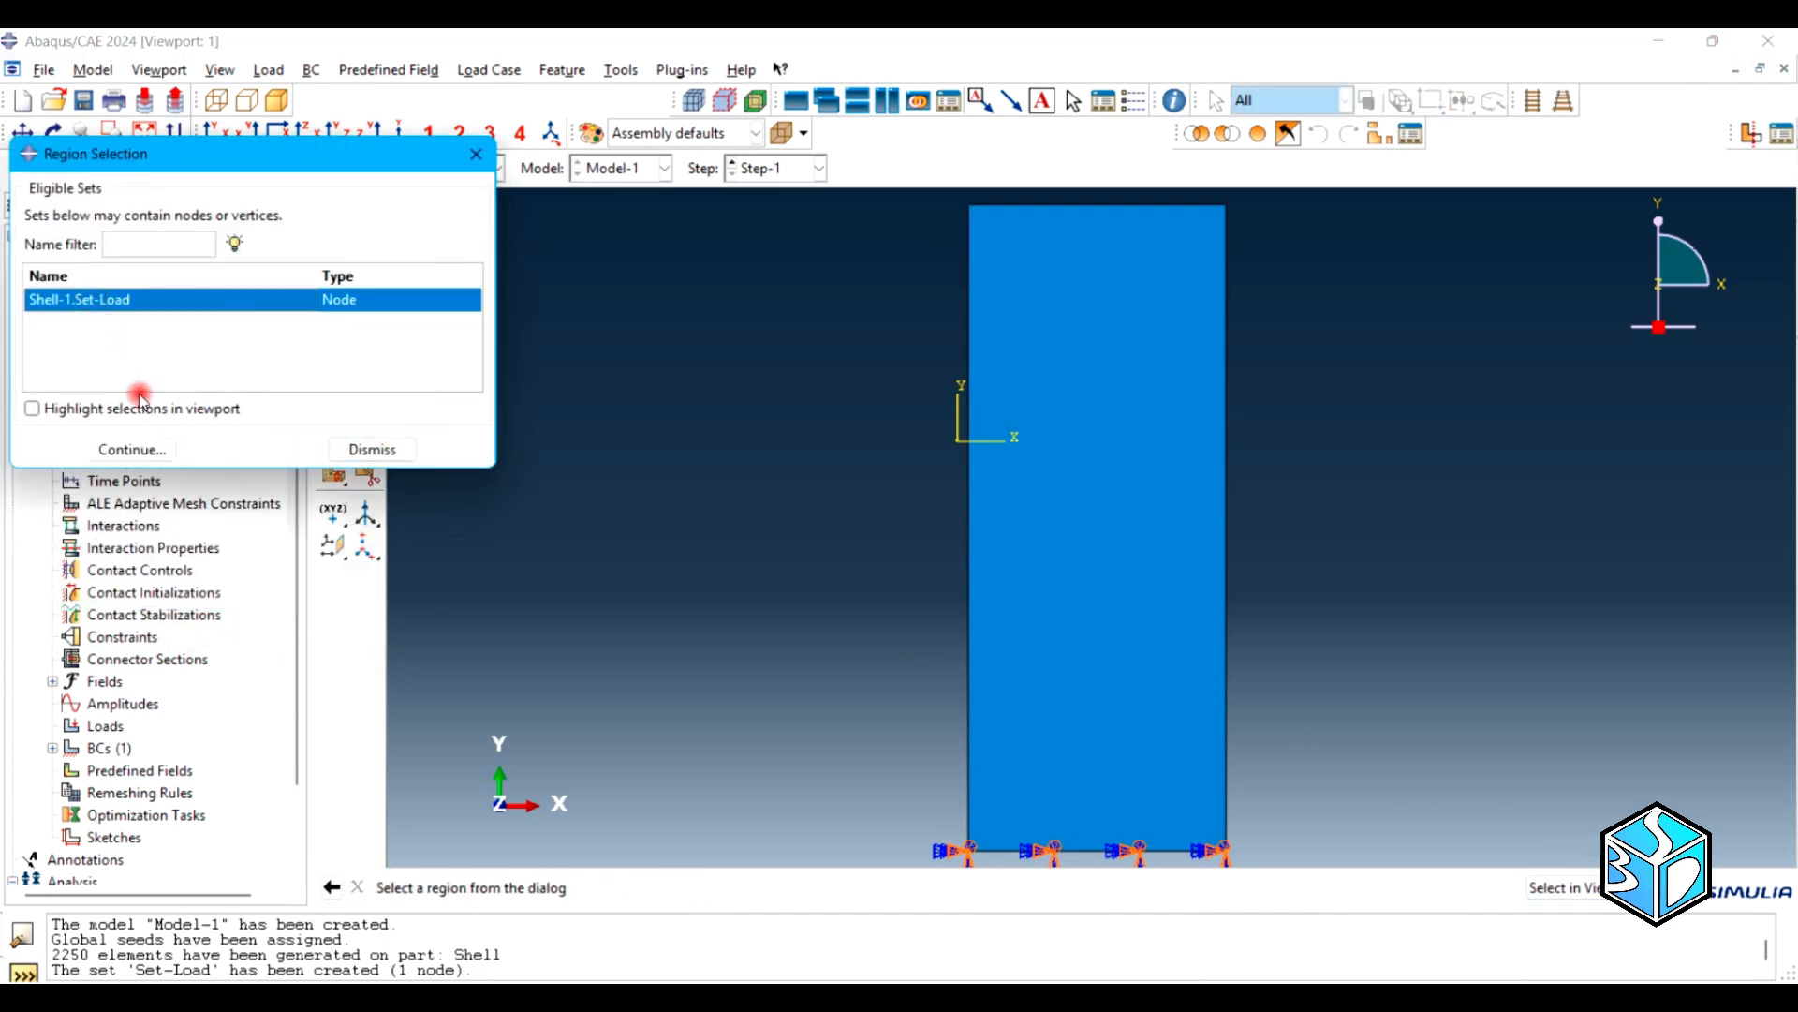
pyautogui.click(131, 451)
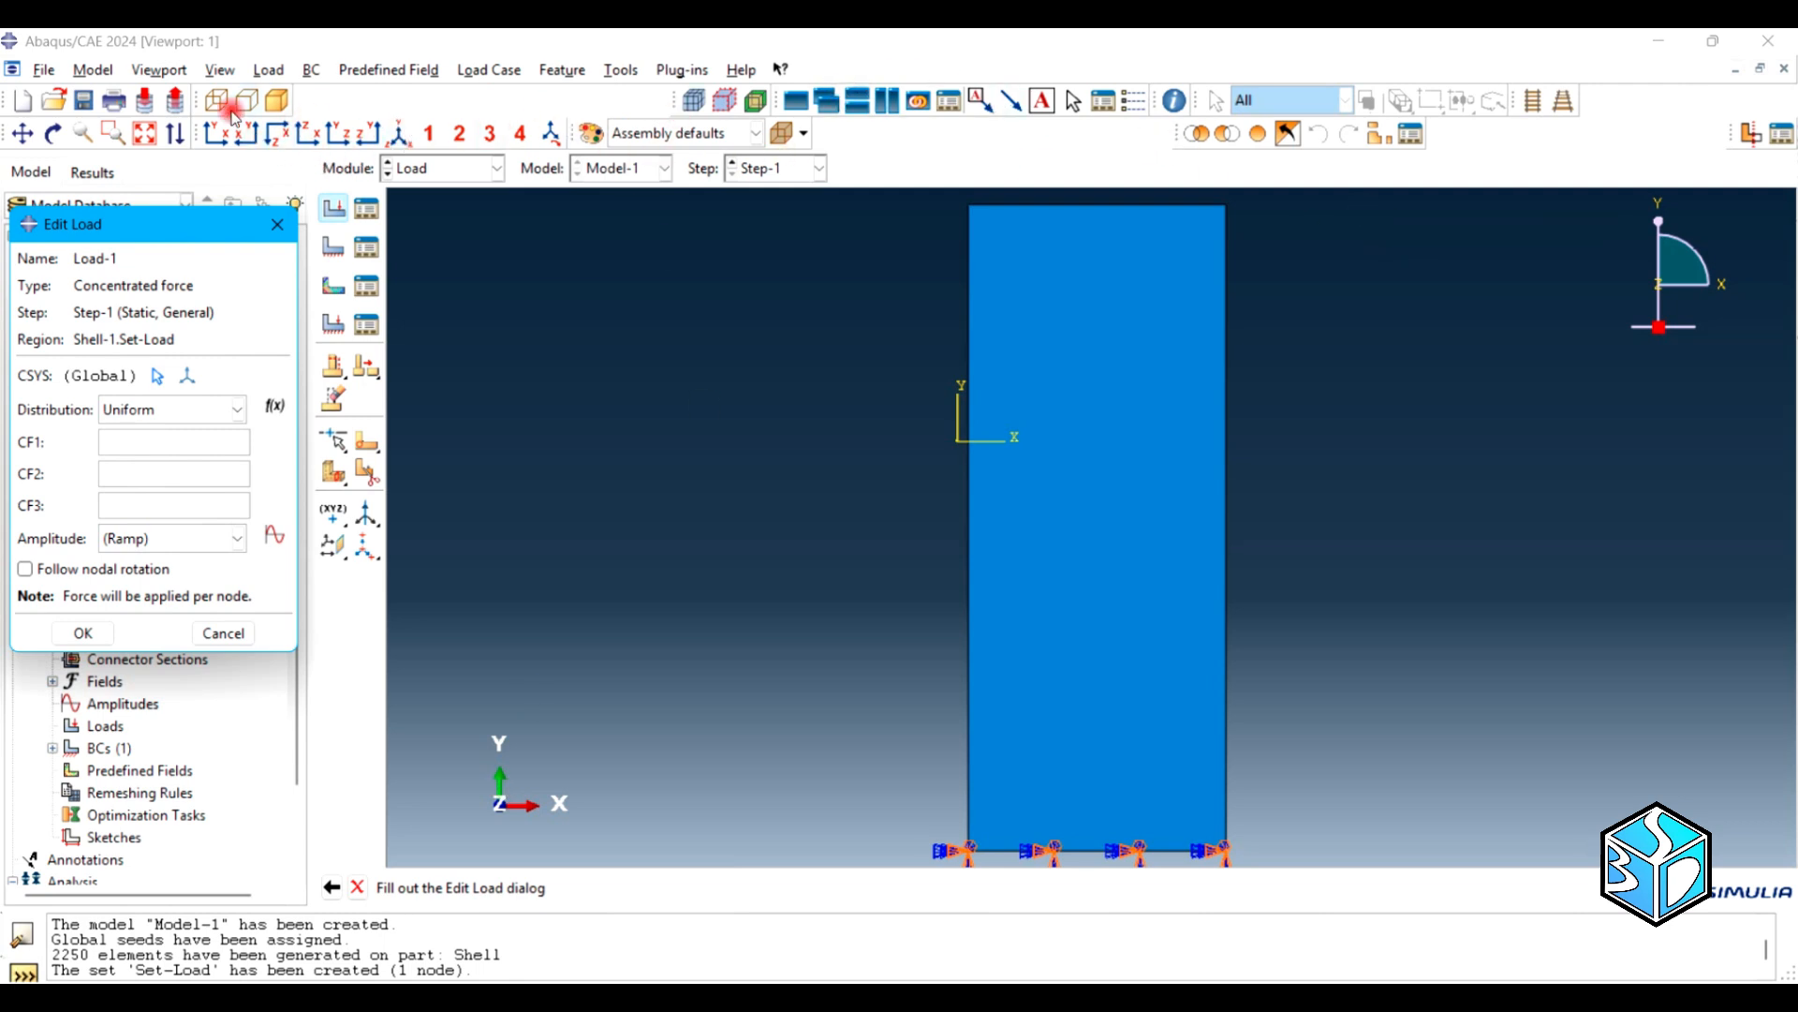
# Check the shell's orientation edge-on and set the force components to CF1 0, CF2 0 and CF3 -50
pyautogui.click(53, 133)
pyautogui.moveTo(1108, 746); pyautogui.dragTo(1444, 449)
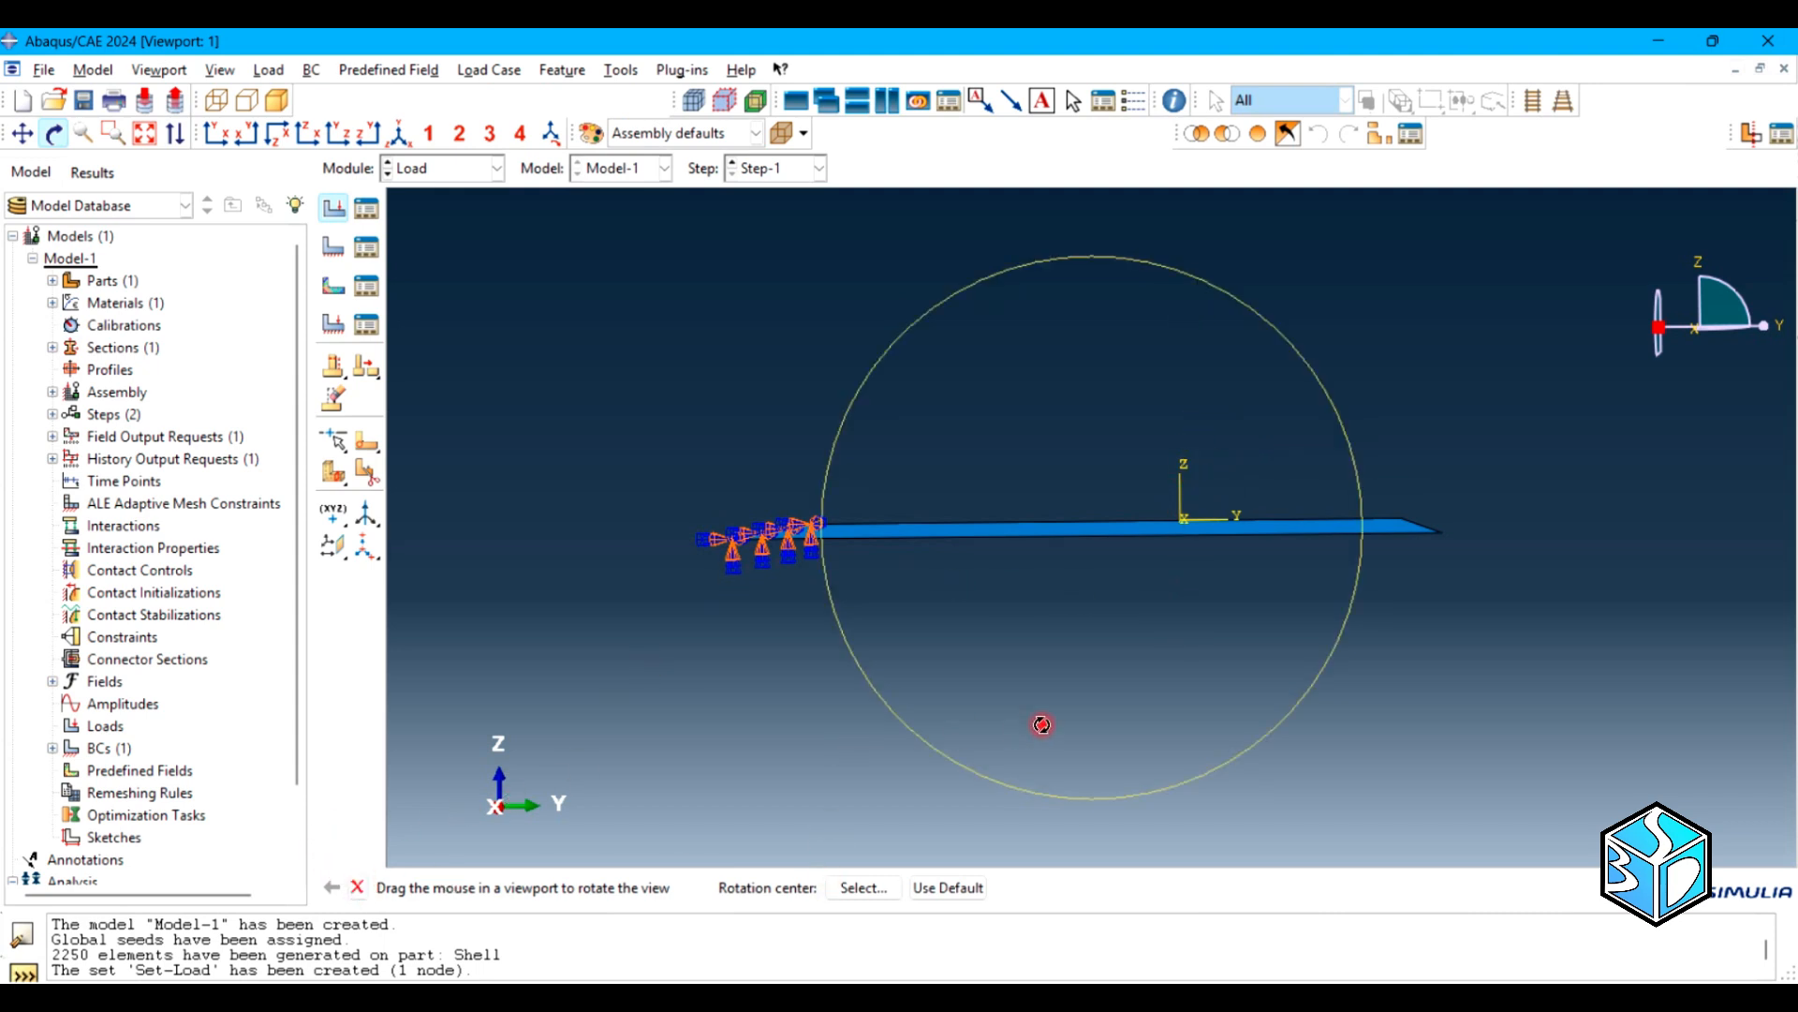
pyautogui.middleClick(856, 624)
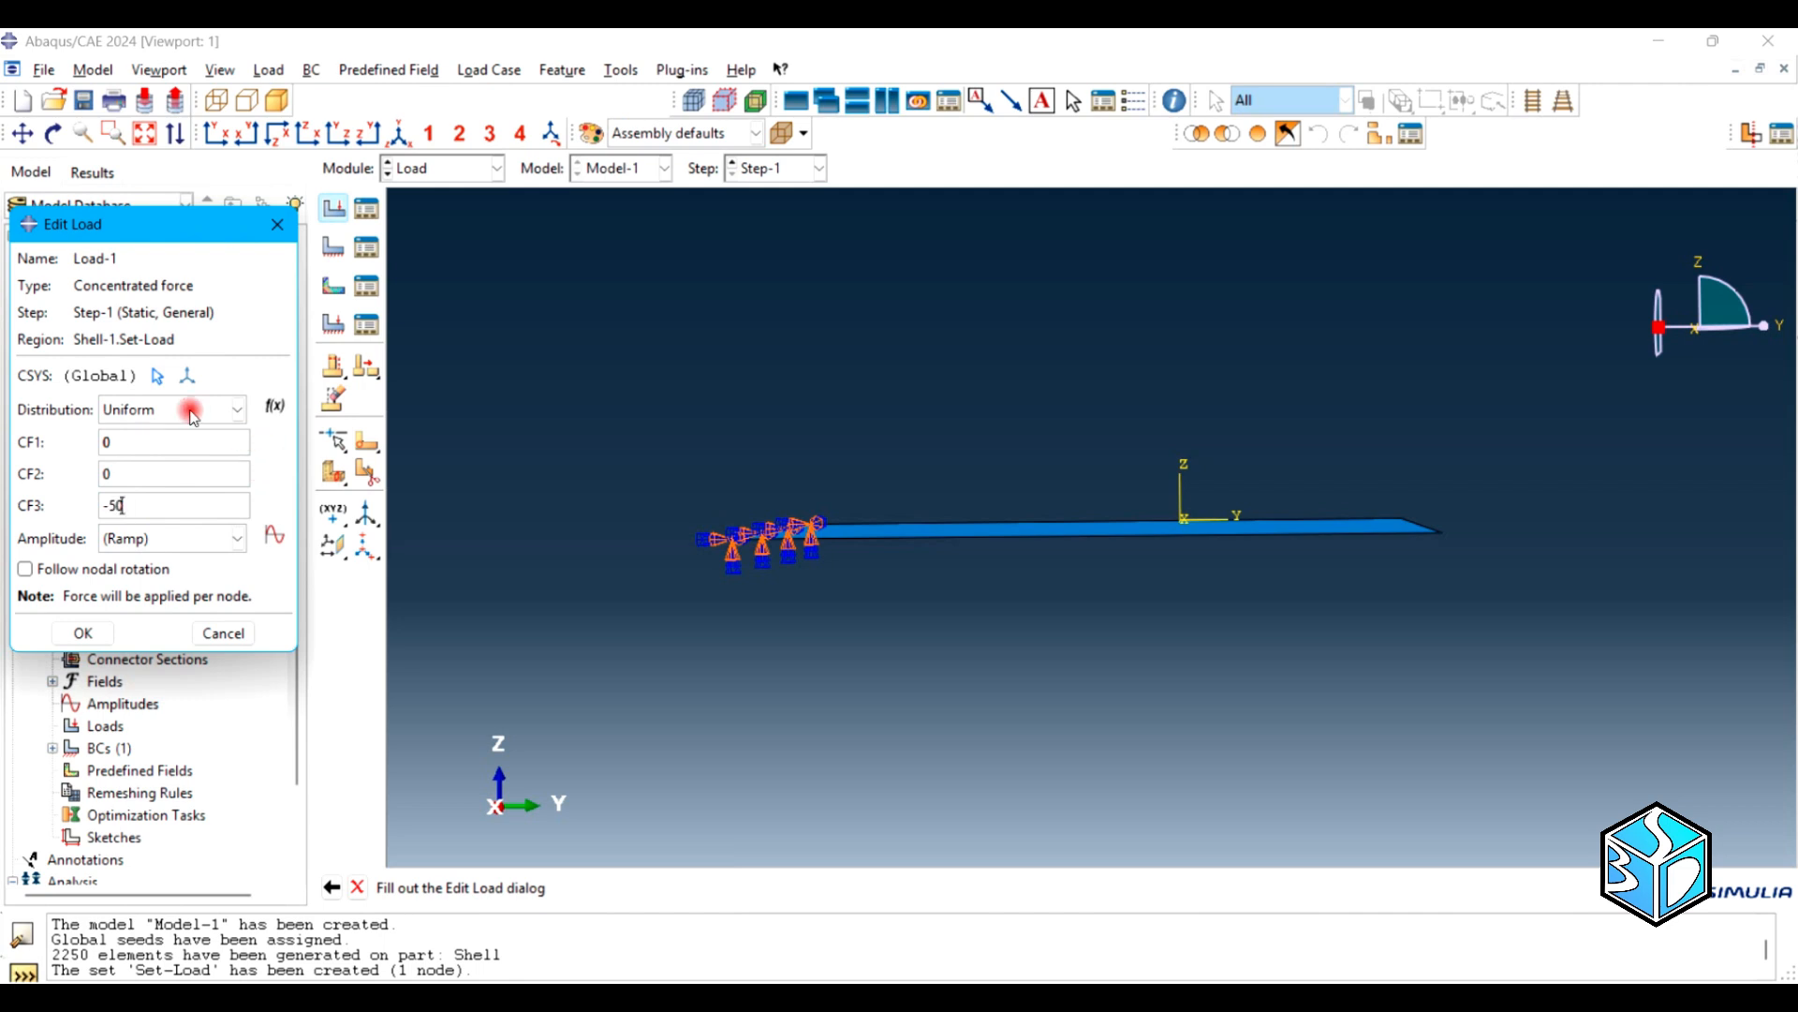
# Create the equally spaced amplitude Amp-1 with fixed interval 1 and amplitudes 0 and 1, and finish the load with its amplitude left at Ramp
pyautogui.click(284, 536)
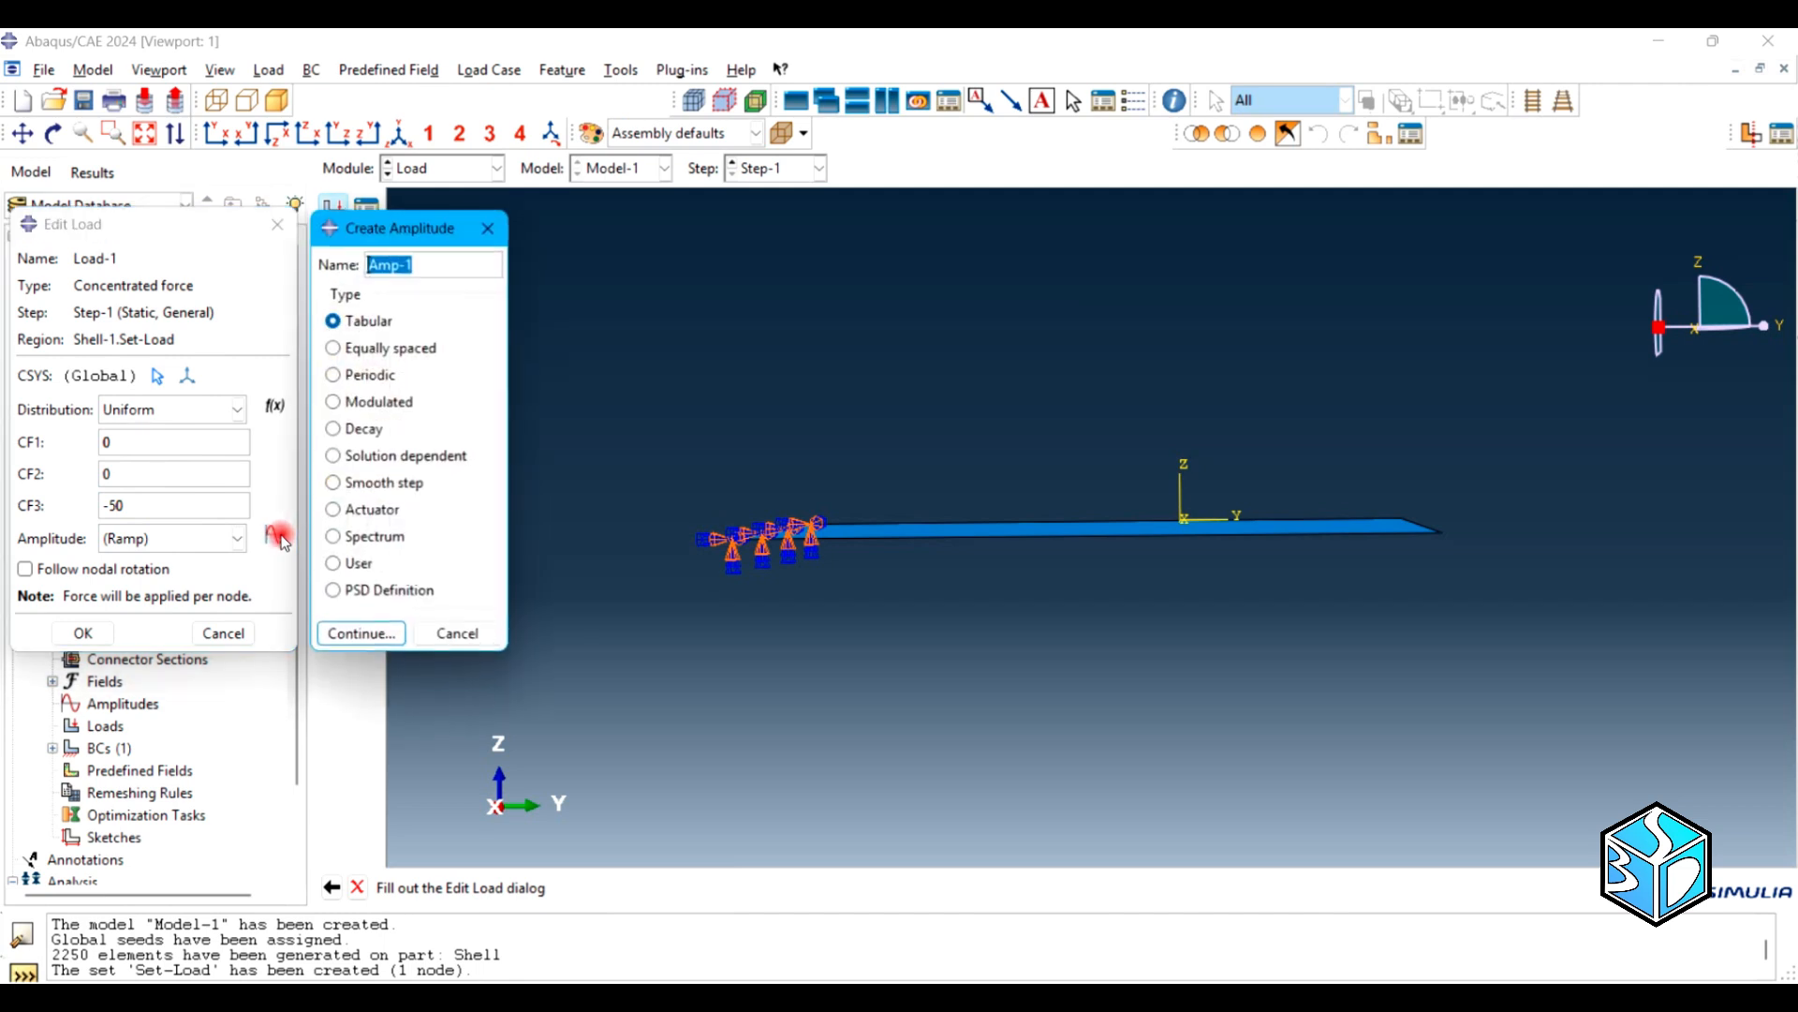
pyautogui.click(372, 321)
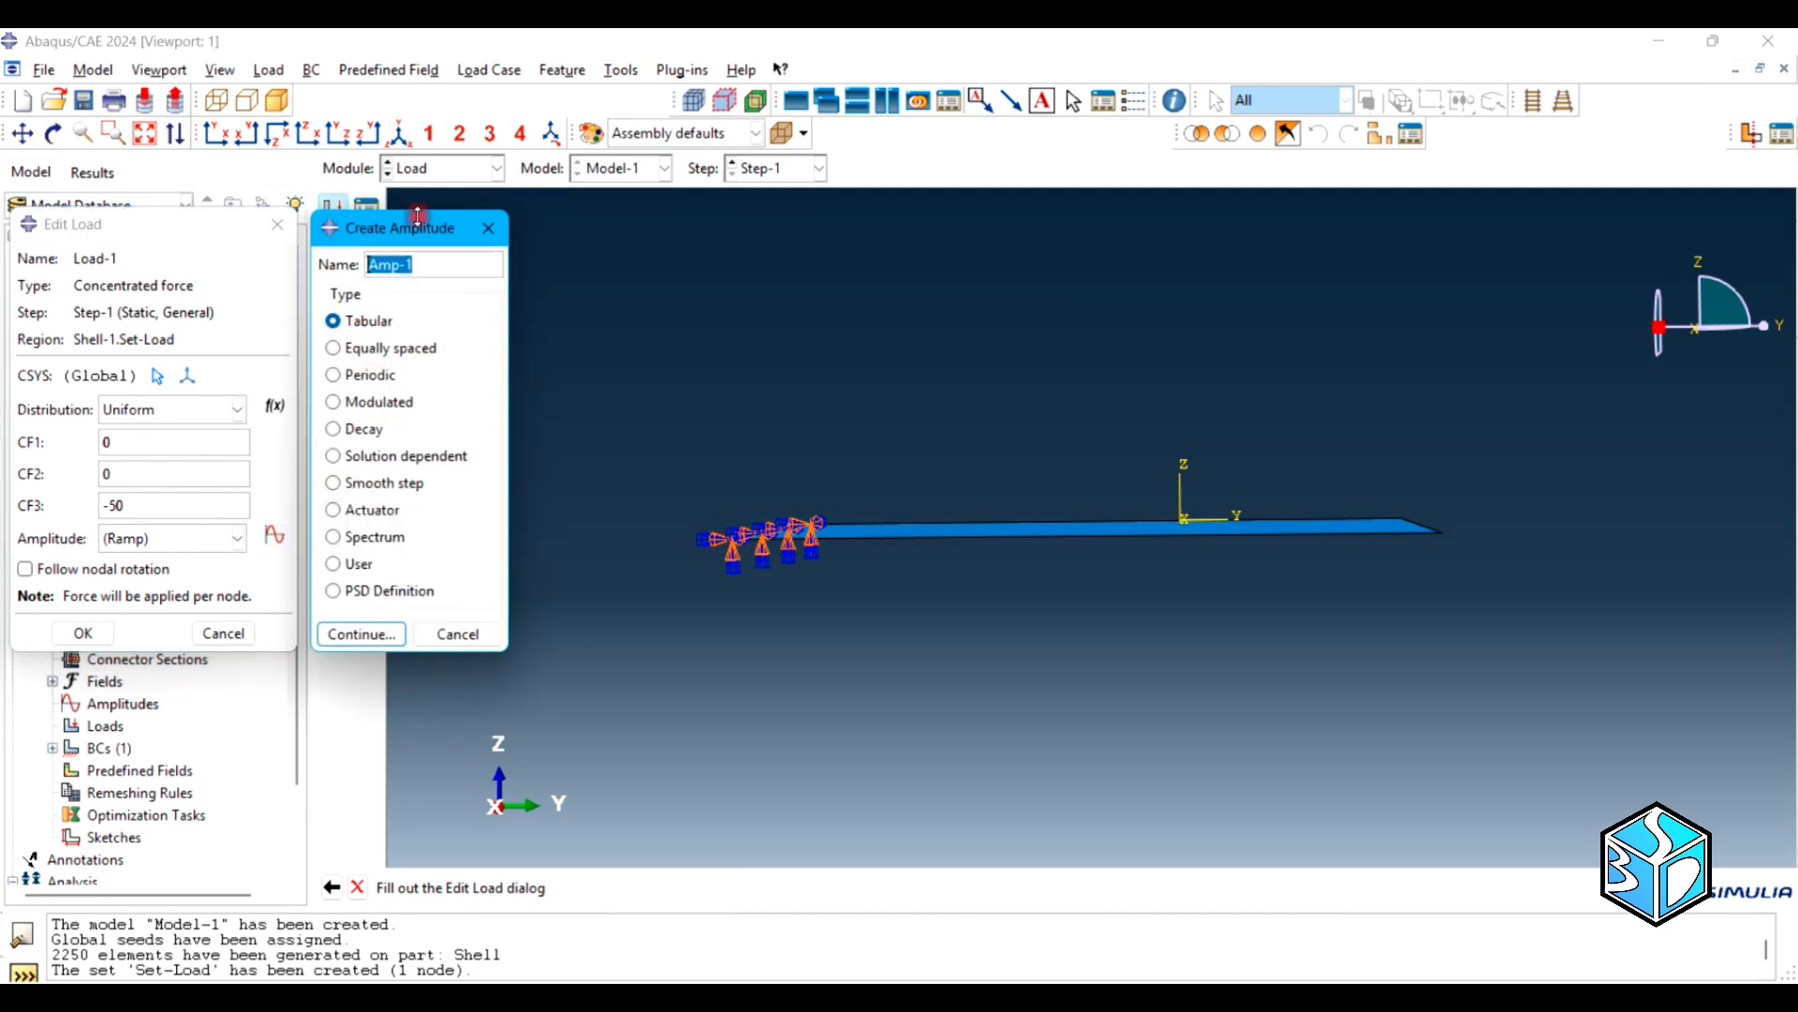
pyautogui.moveTo(374, 229); pyautogui.dragTo(418, 236)
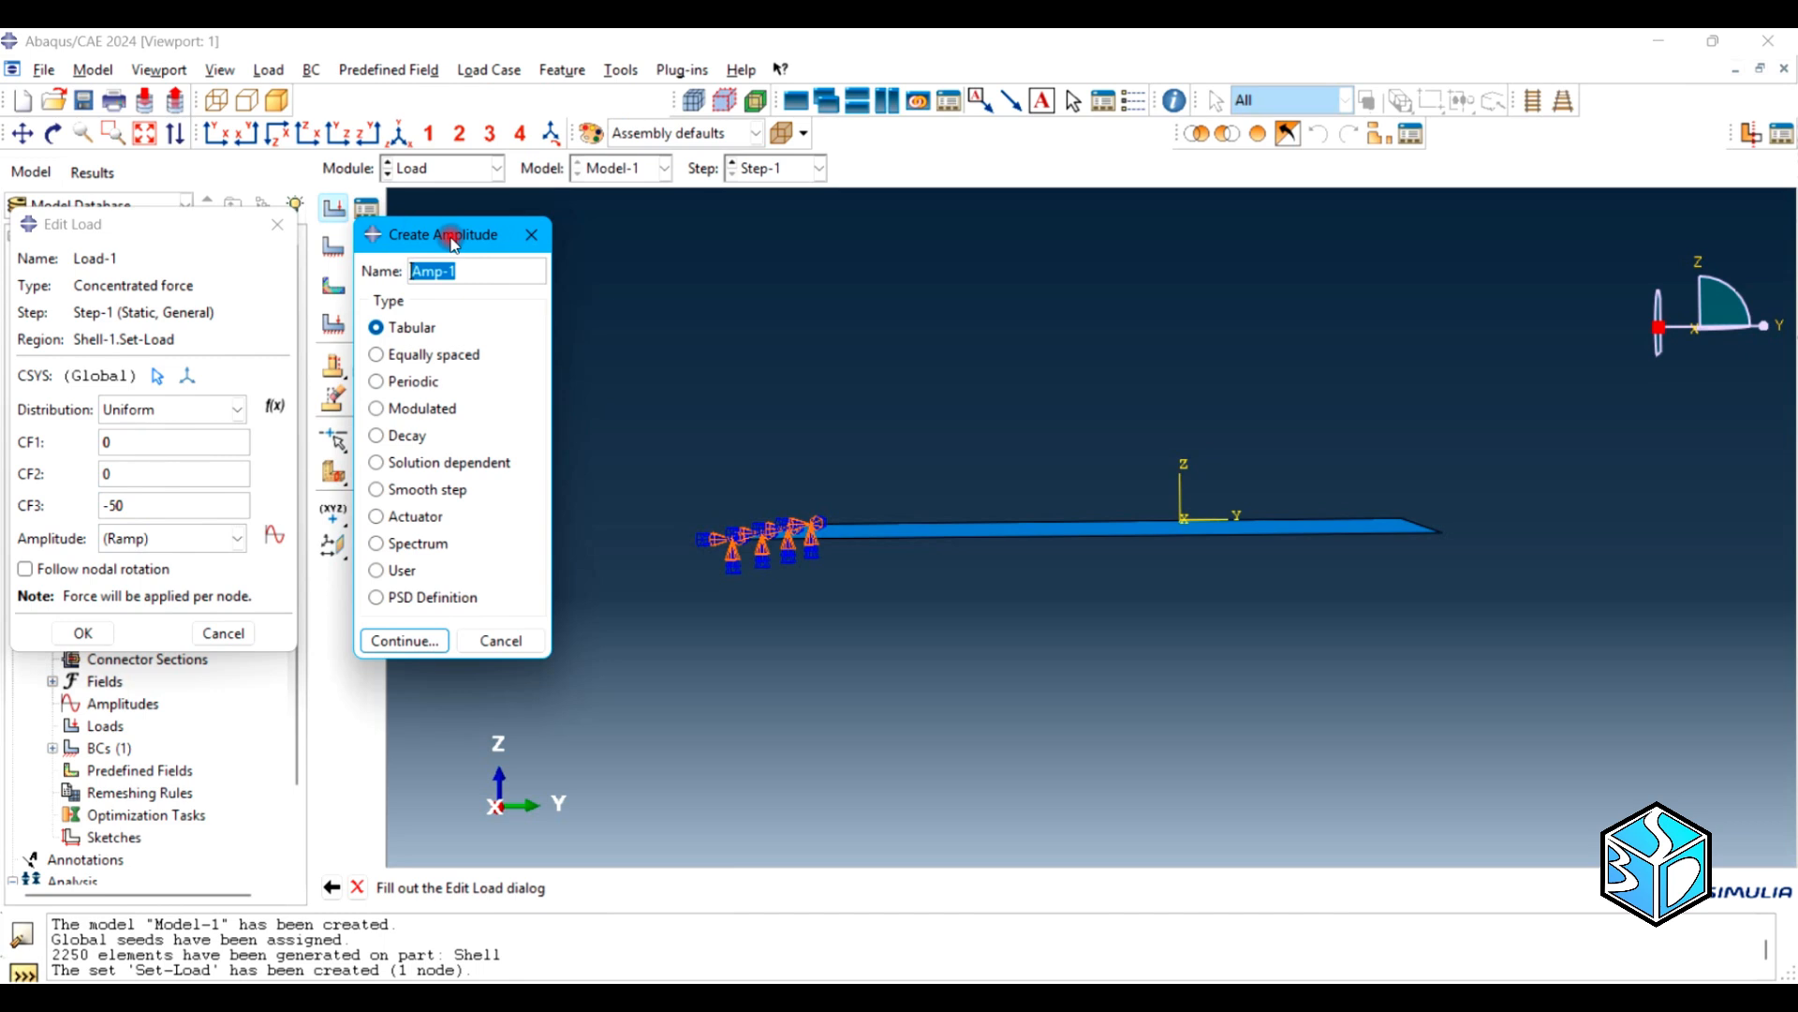
pyautogui.moveTo(453, 242); pyautogui.dragTo(399, 232)
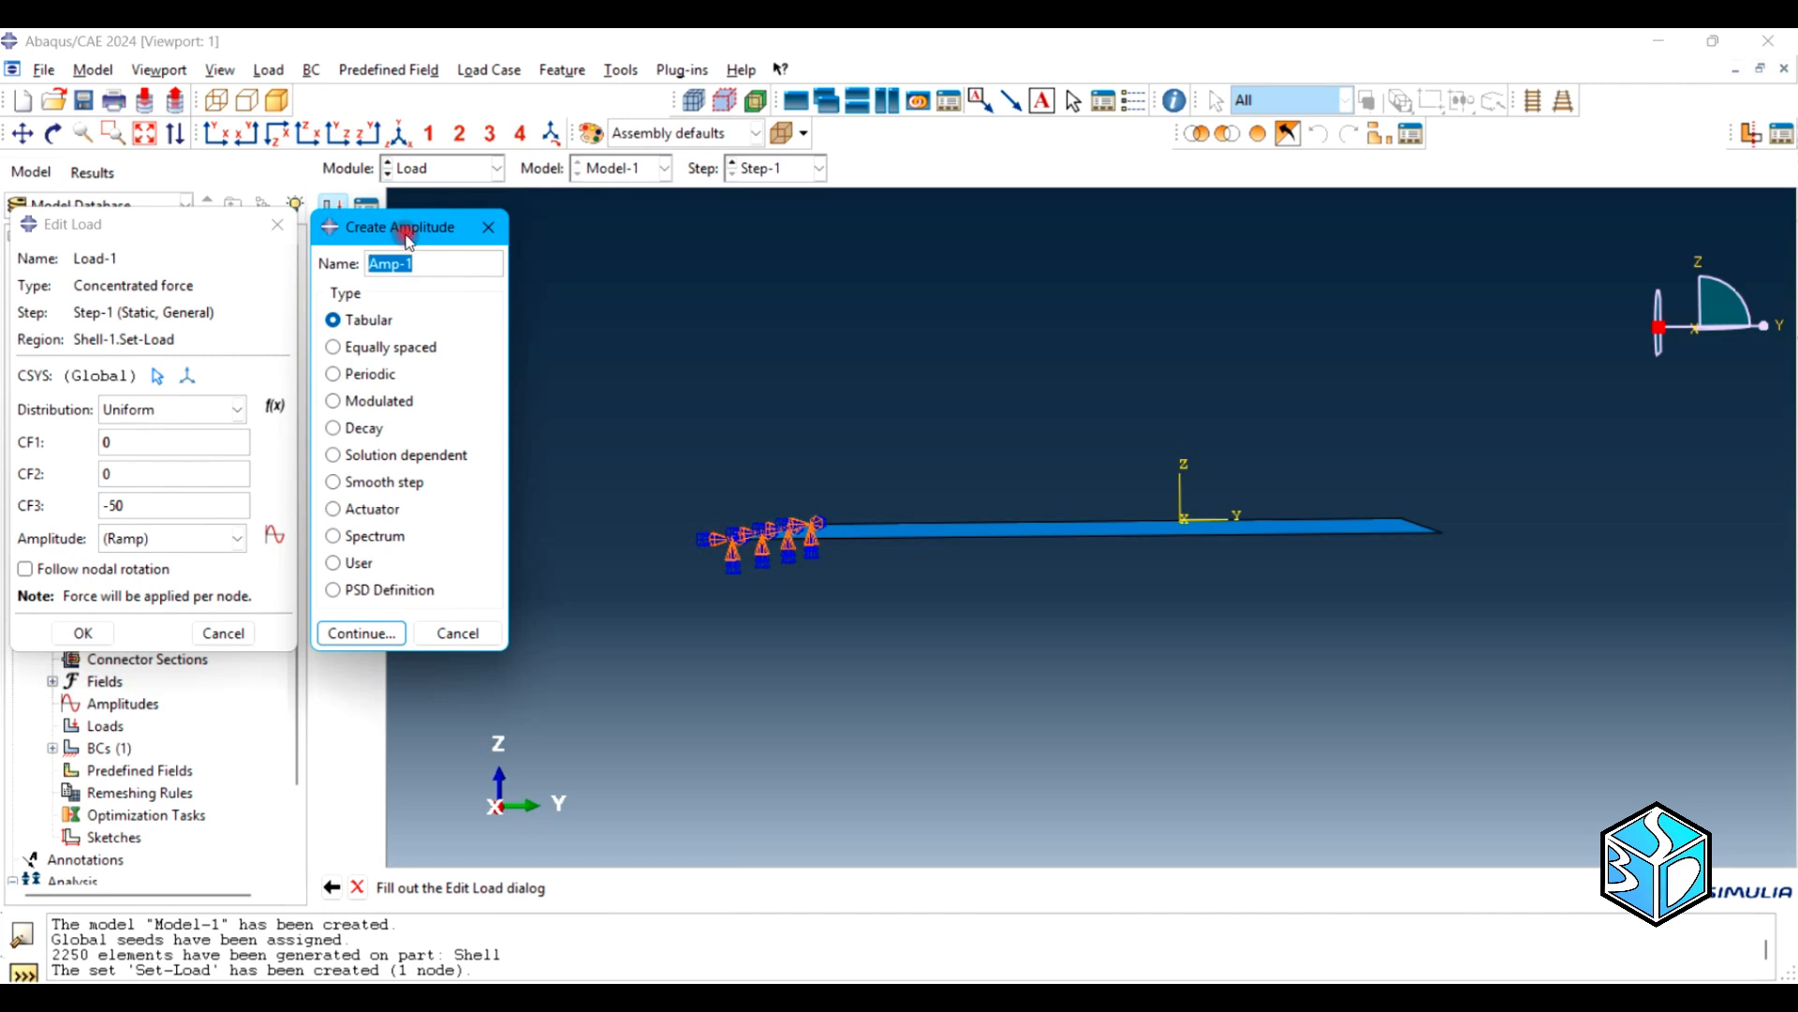
pyautogui.click(391, 348)
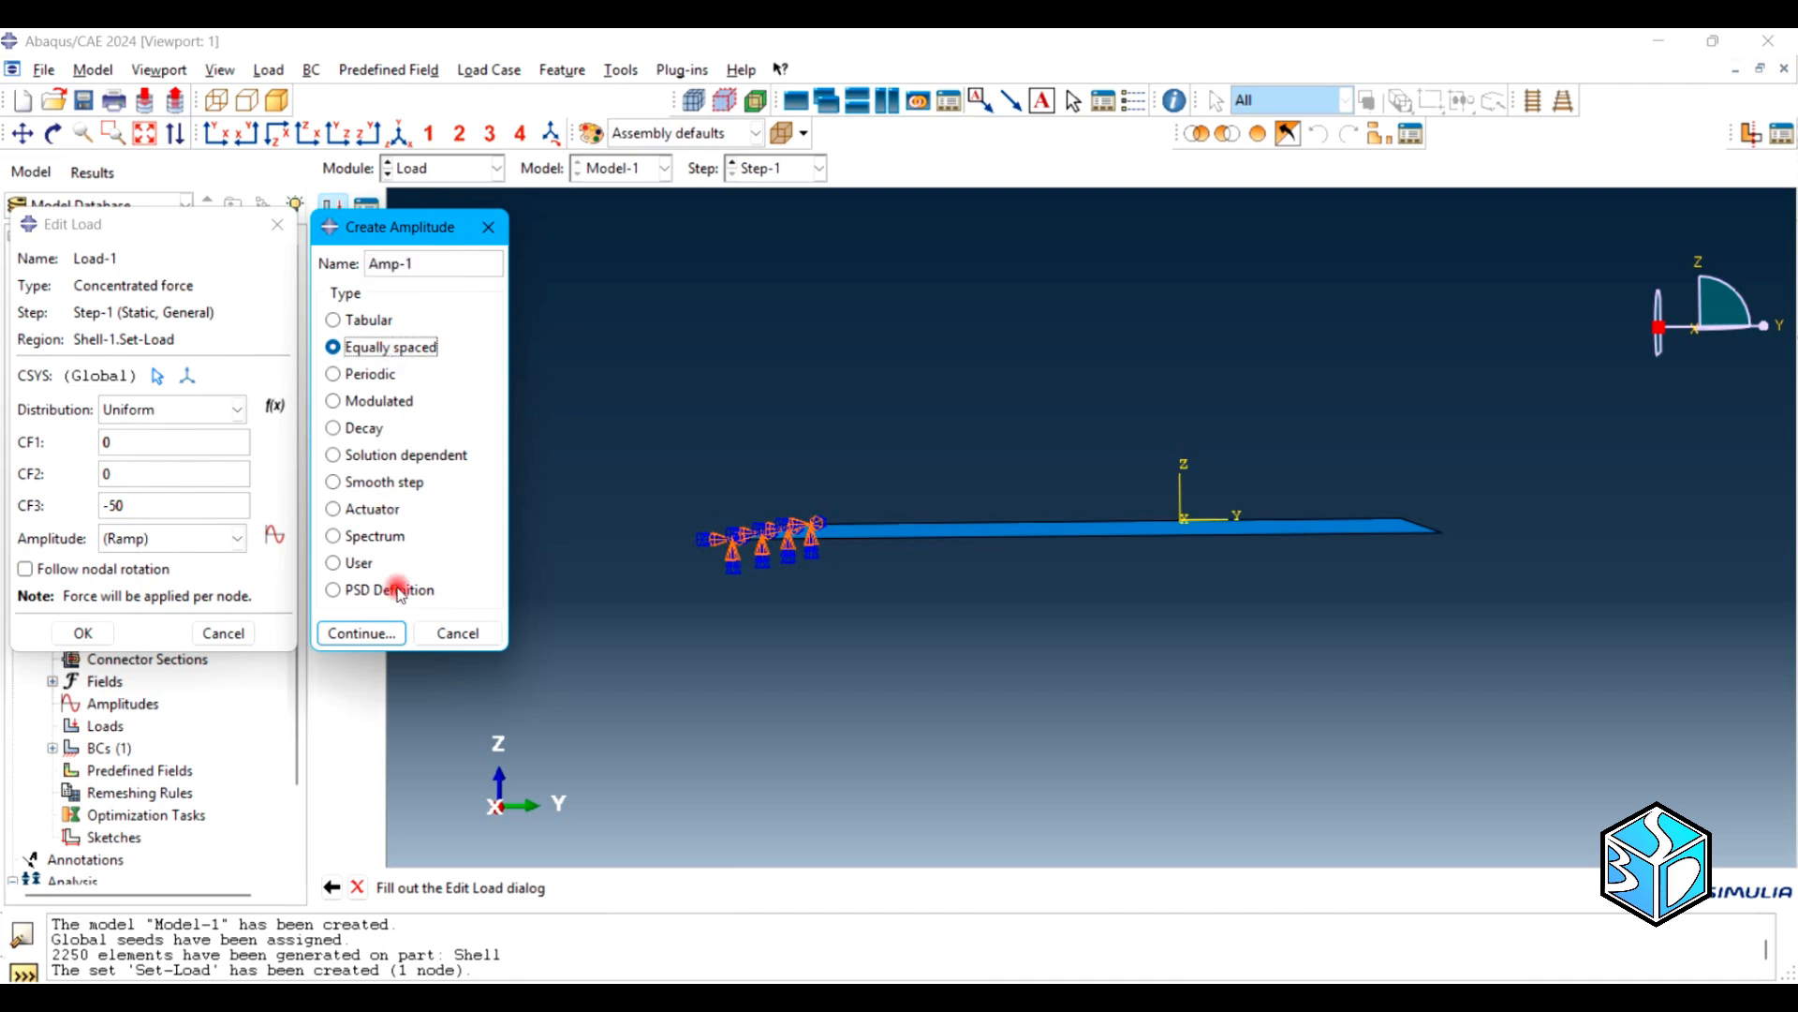
pyautogui.click(362, 632)
pyautogui.click(245, 496)
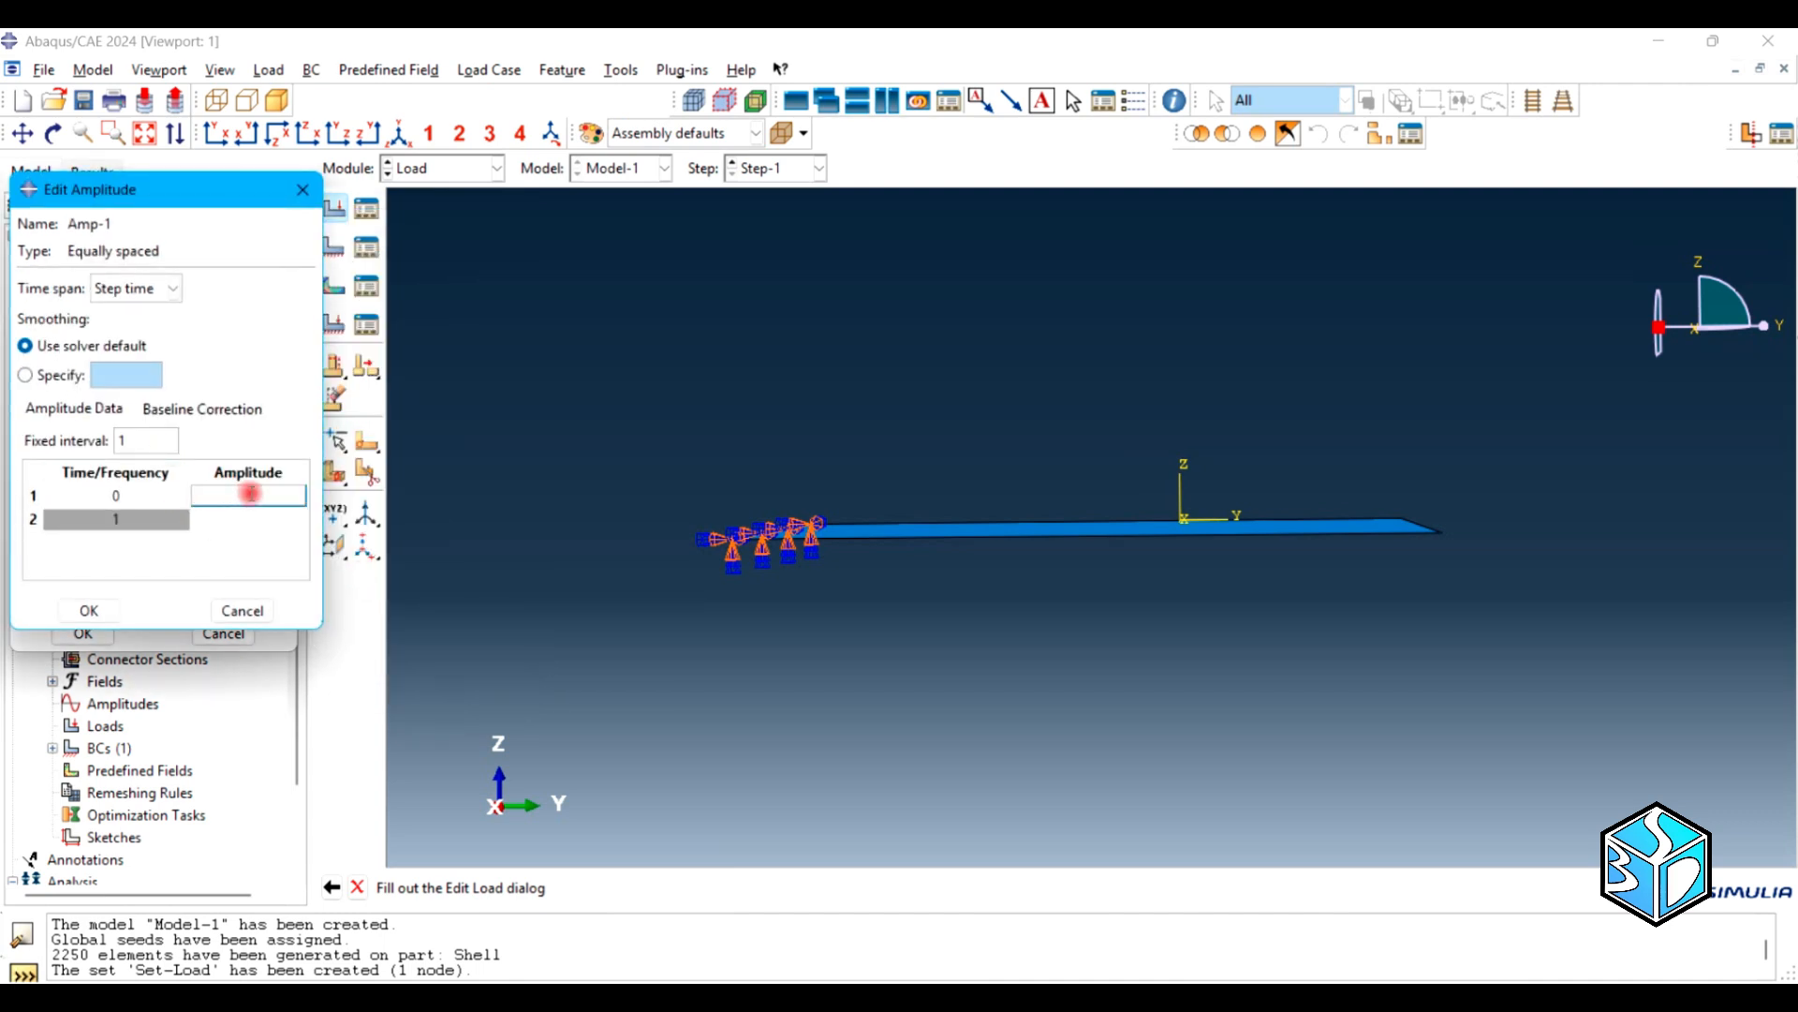
pyautogui.press('Return')
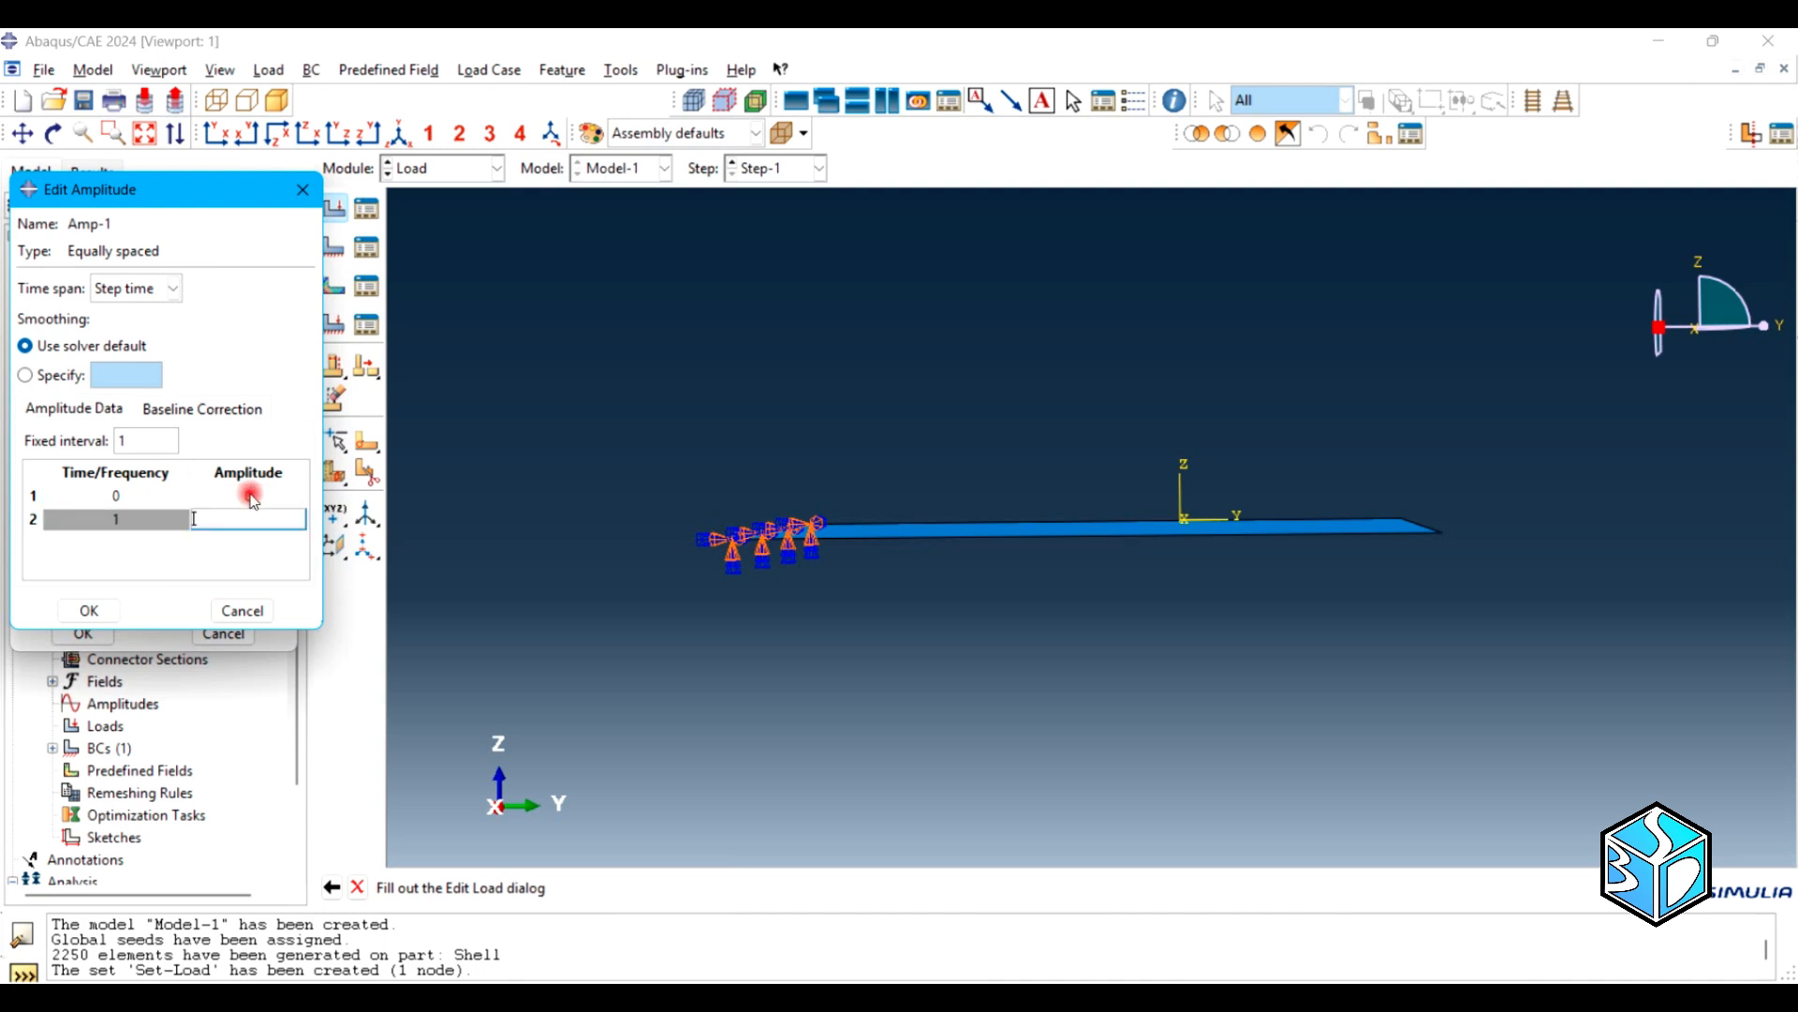
pyautogui.write('1')
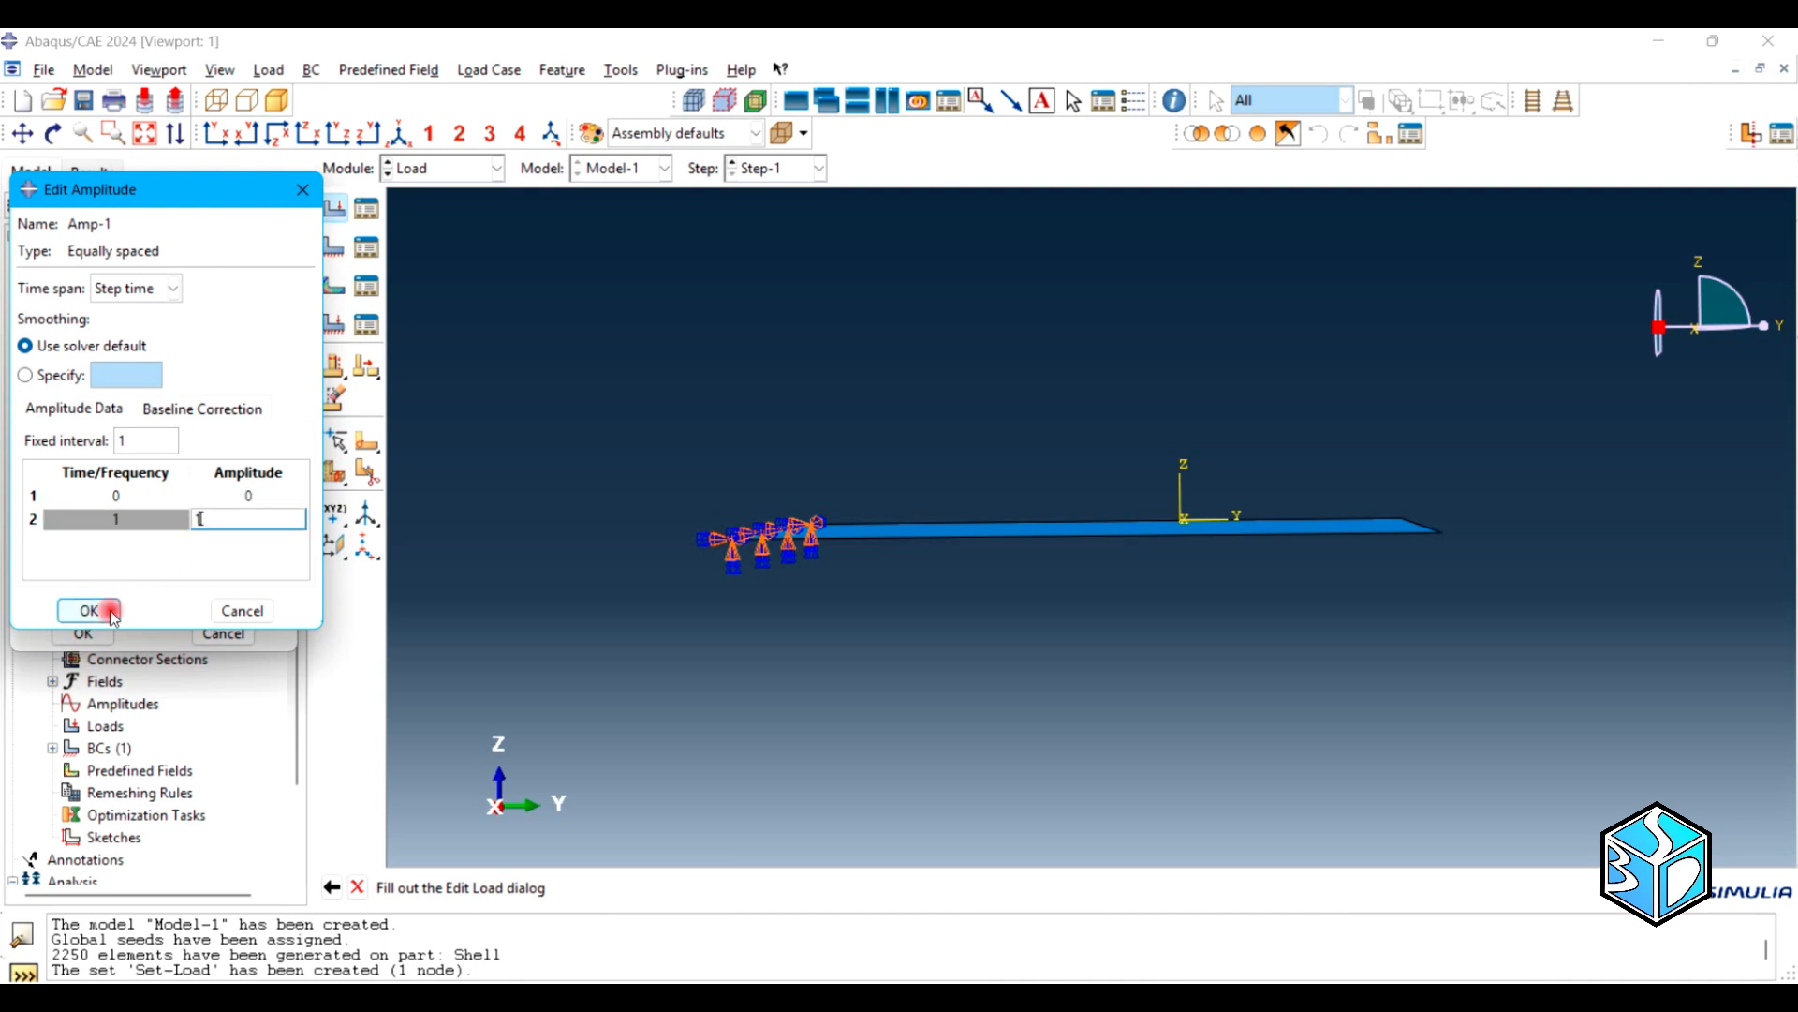
pyautogui.click(89, 610)
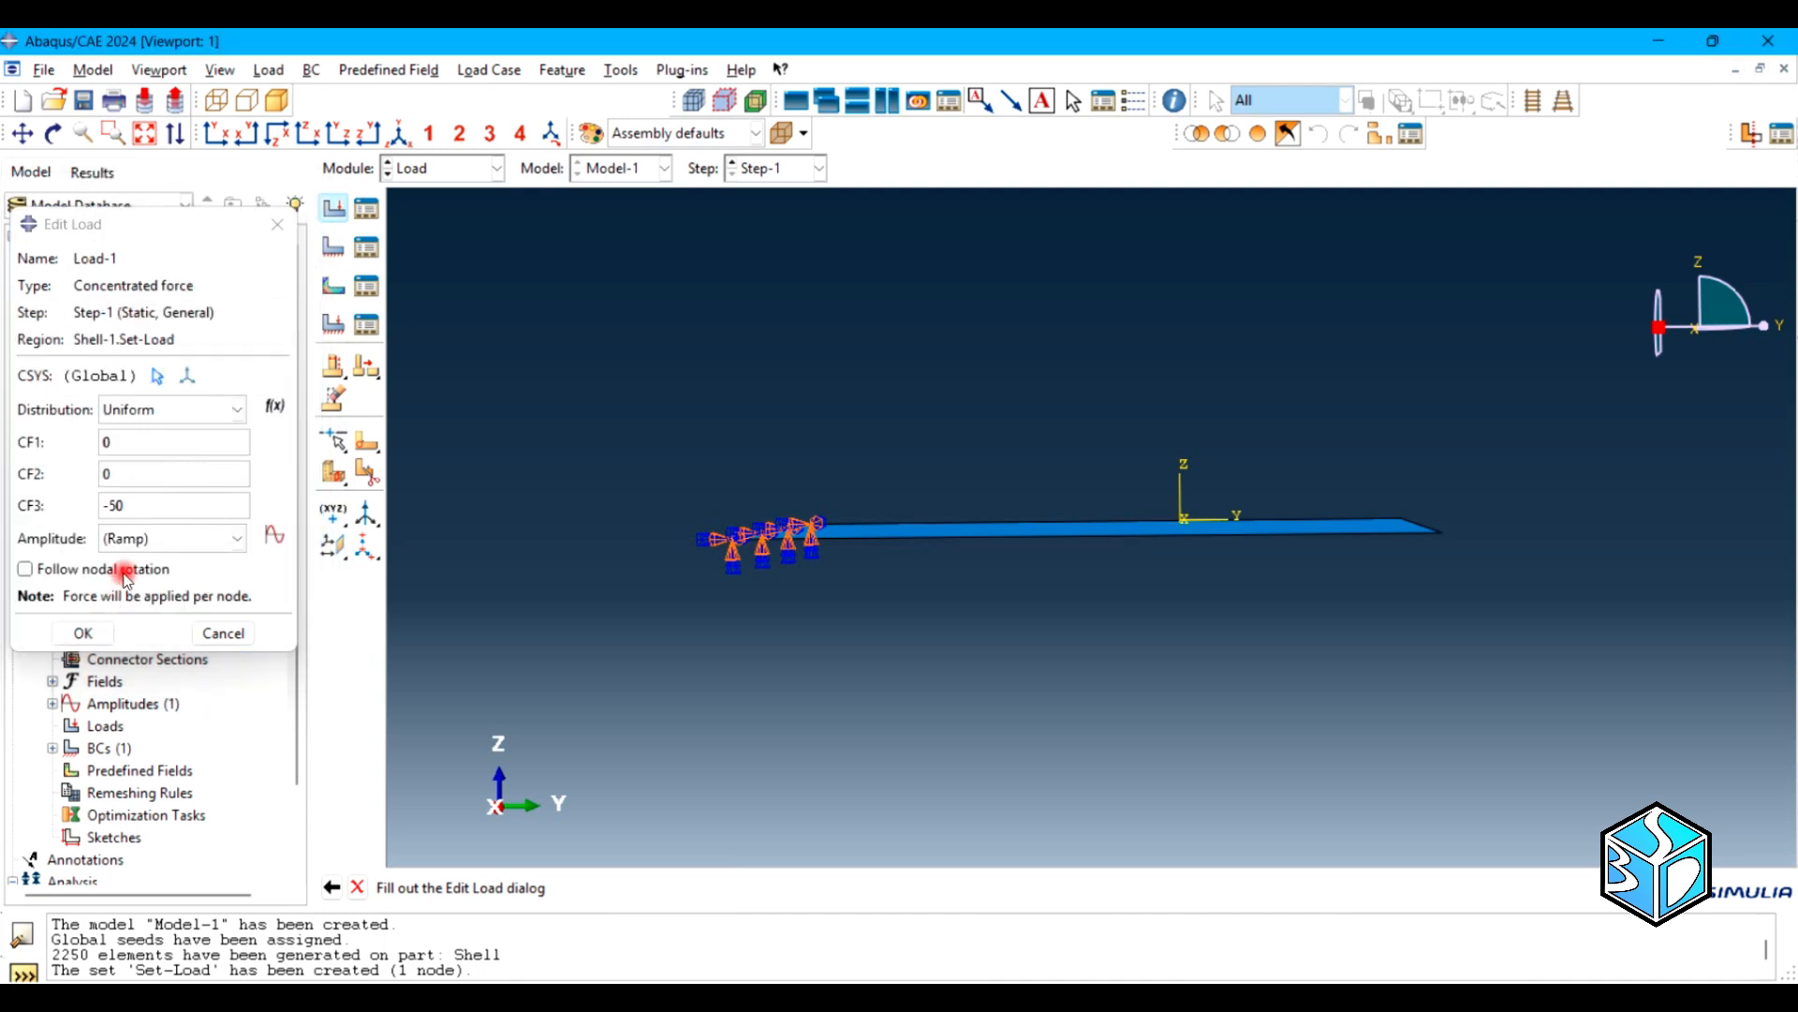
pyautogui.click(83, 633)
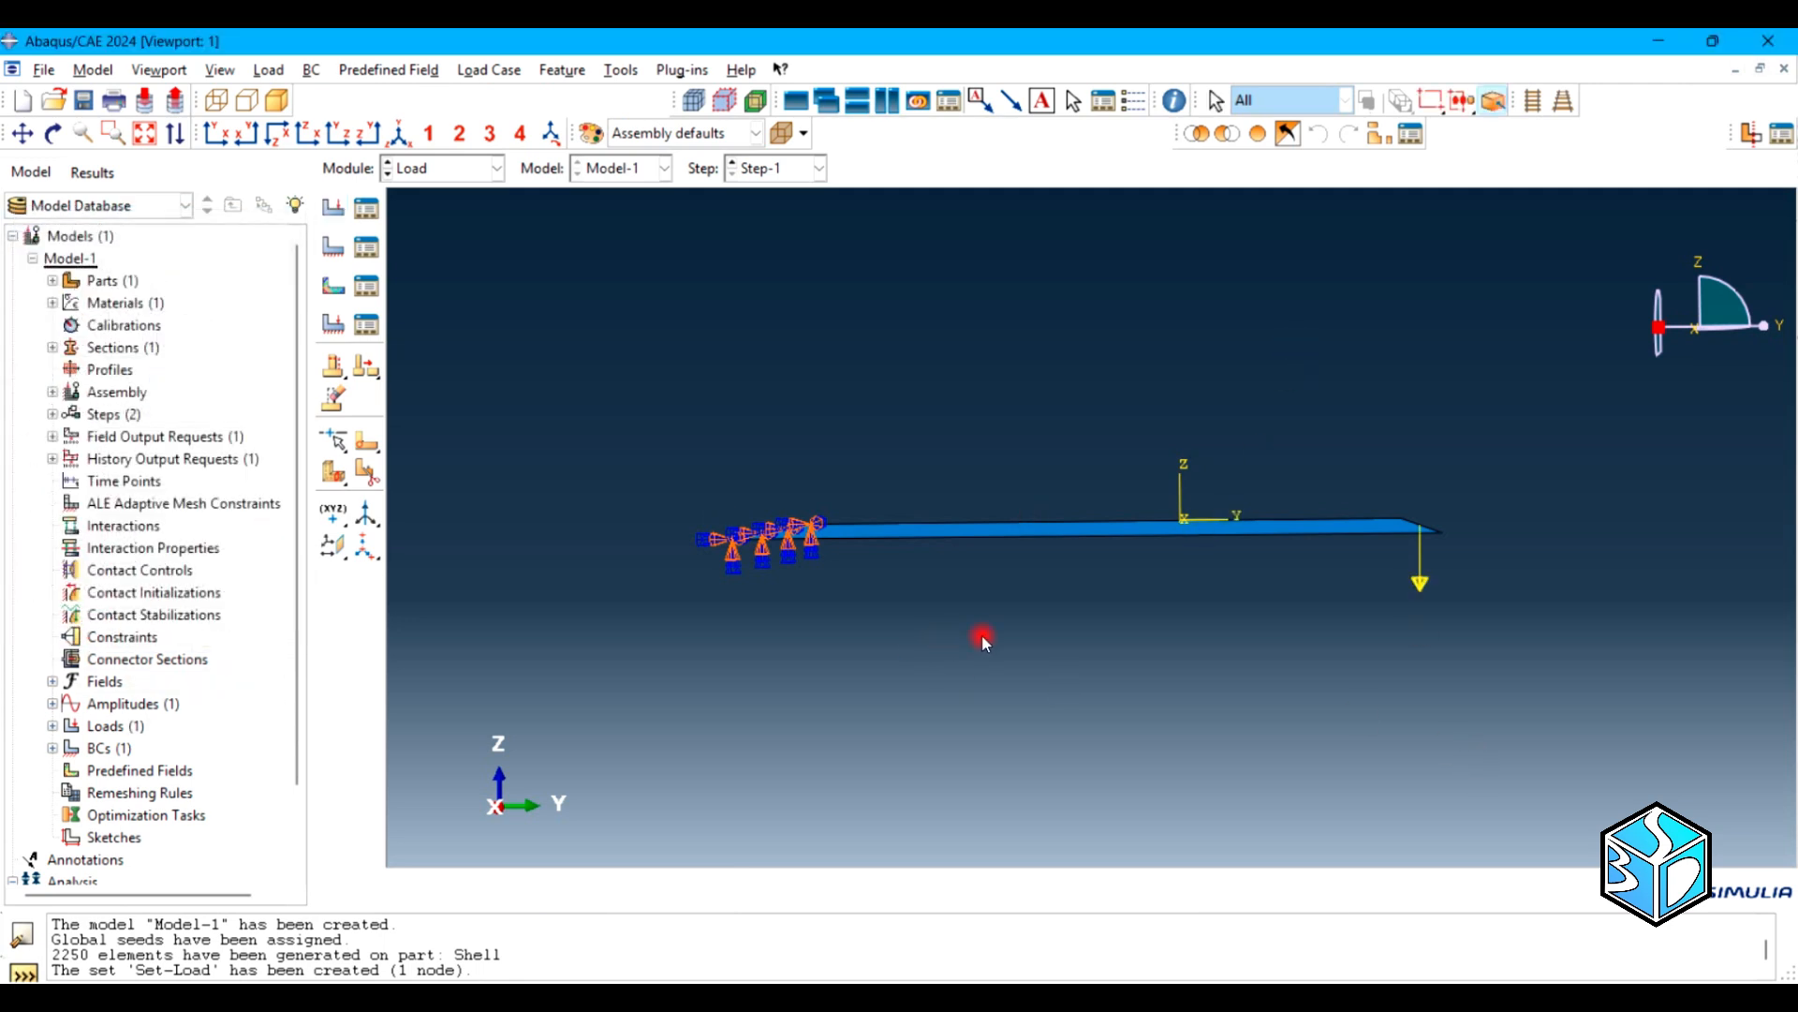
# In the Job module, create a full analysis job named Job-3dshell for Model-1
pyautogui.click(440, 168)
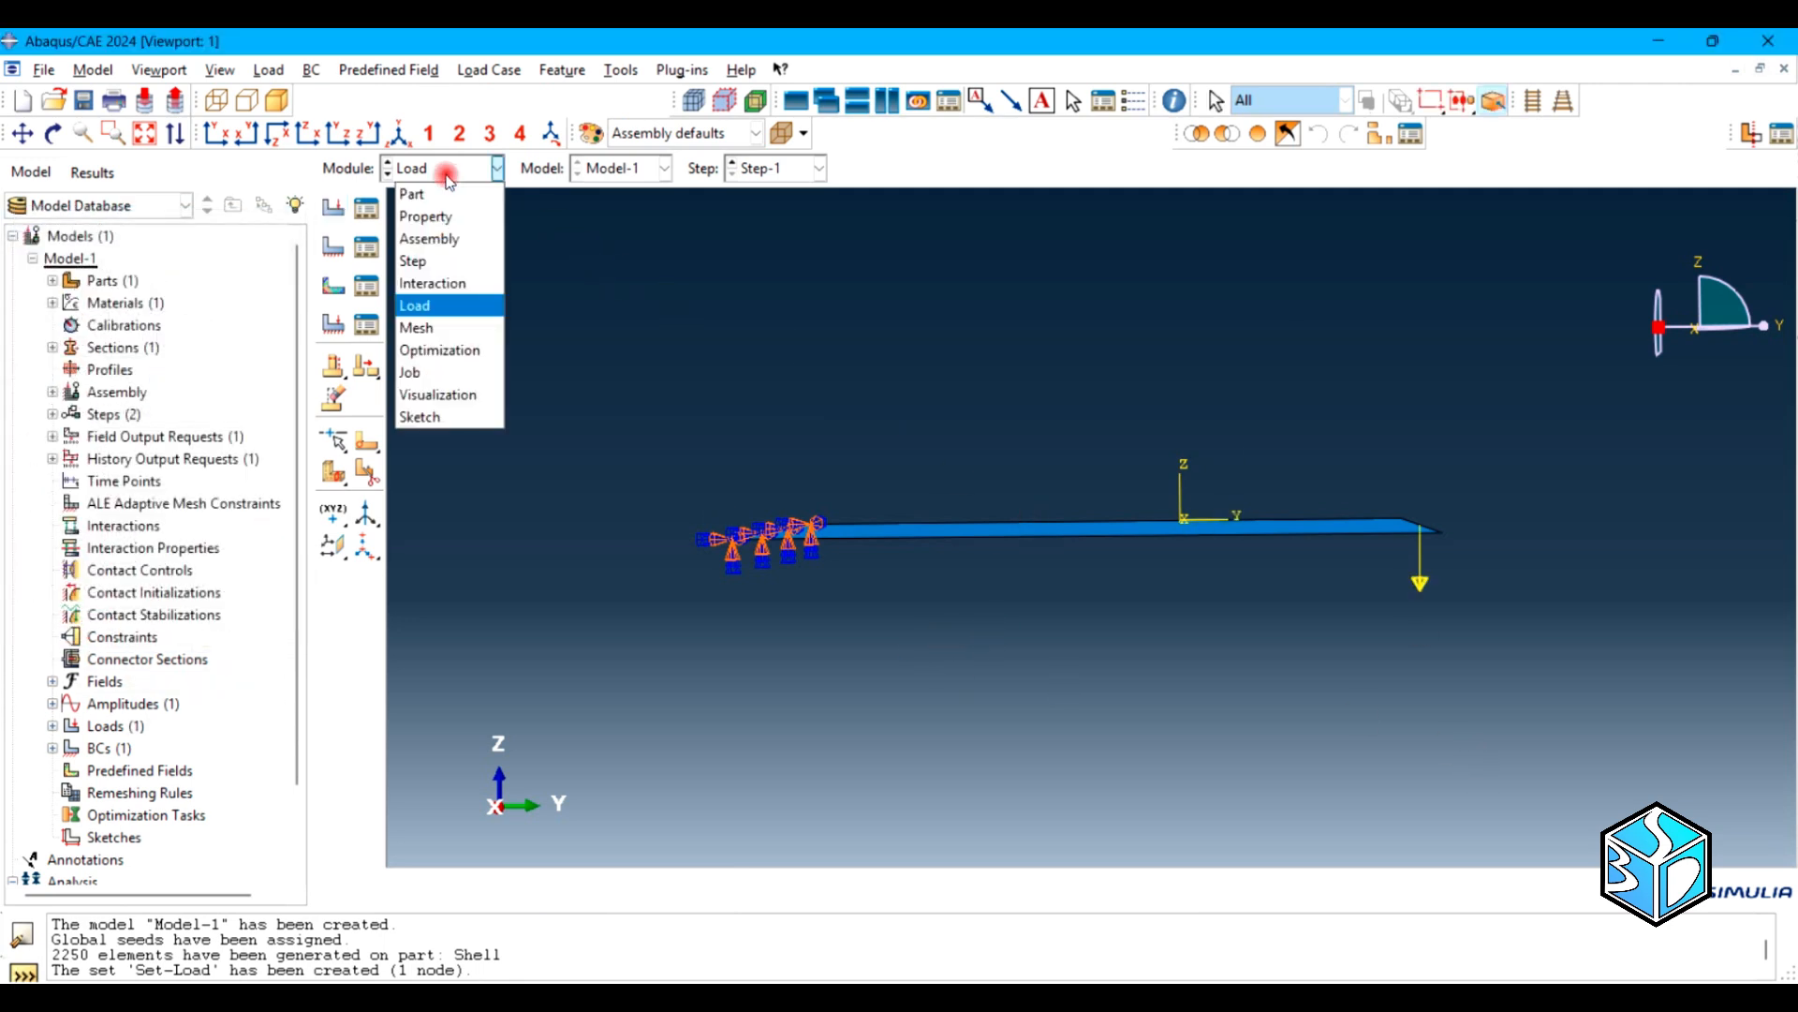
pyautogui.click(461, 373)
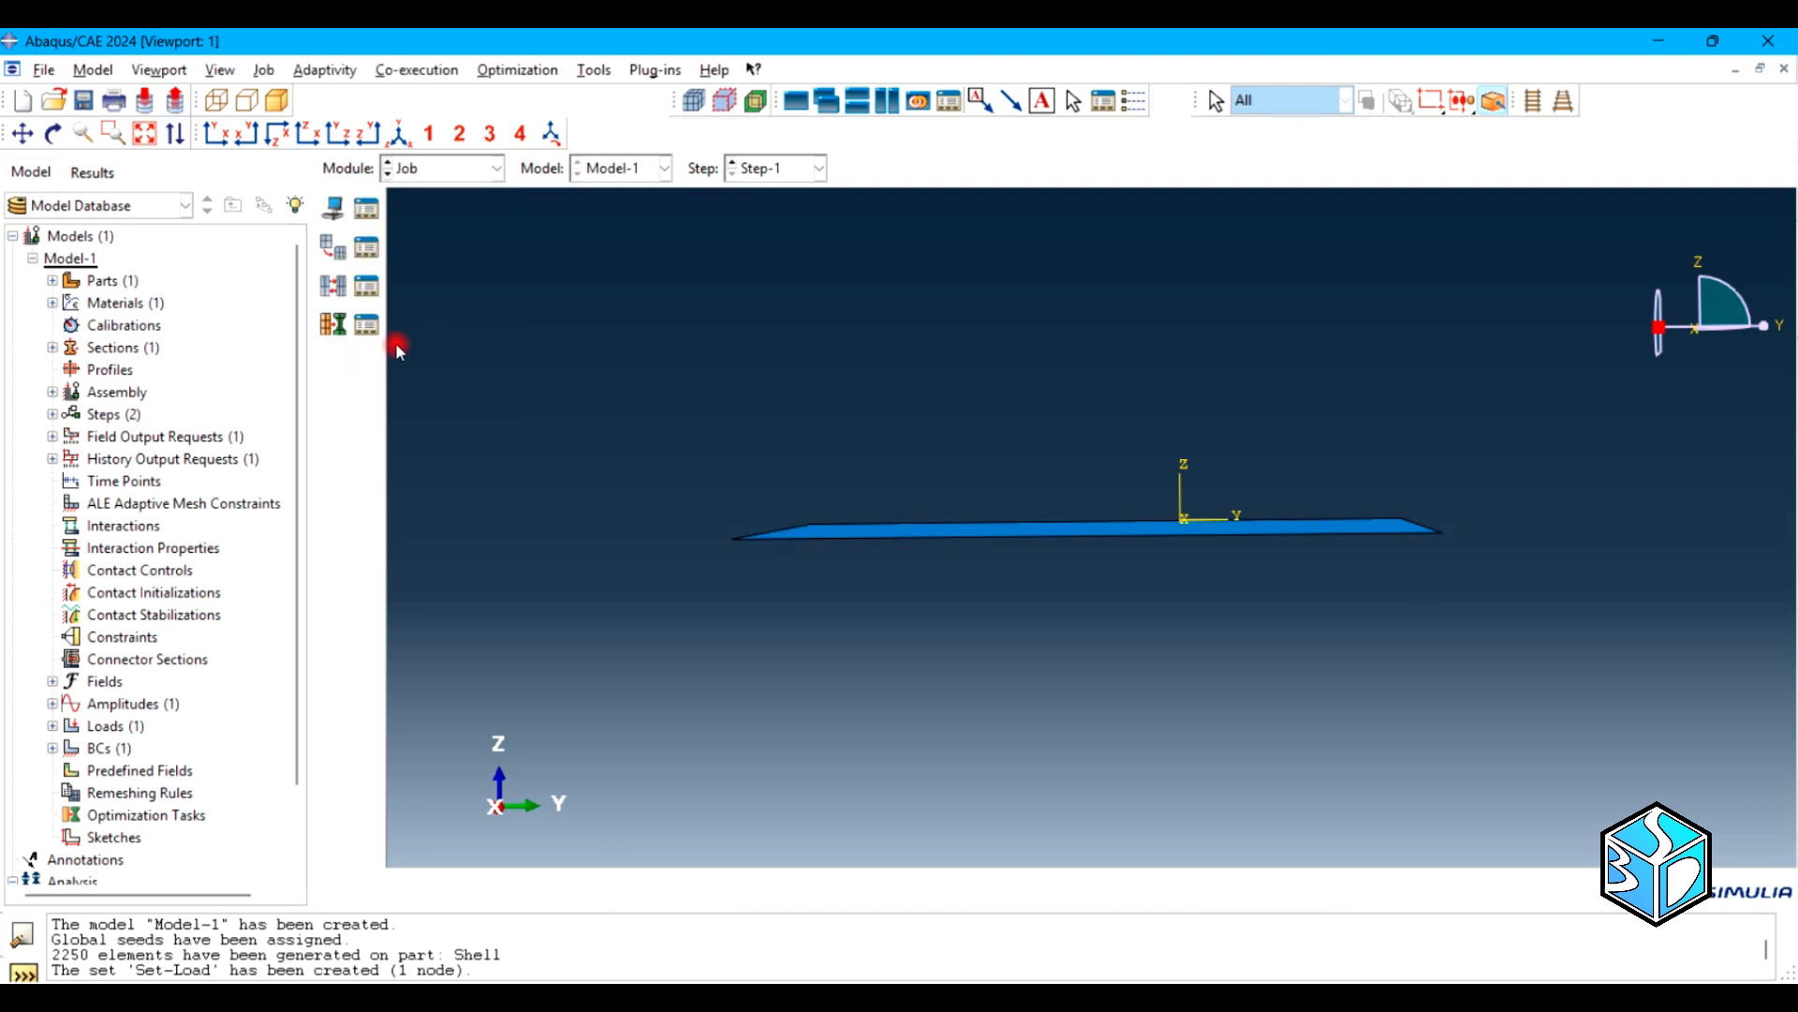
pyautogui.click(334, 208)
pyautogui.click(118, 330)
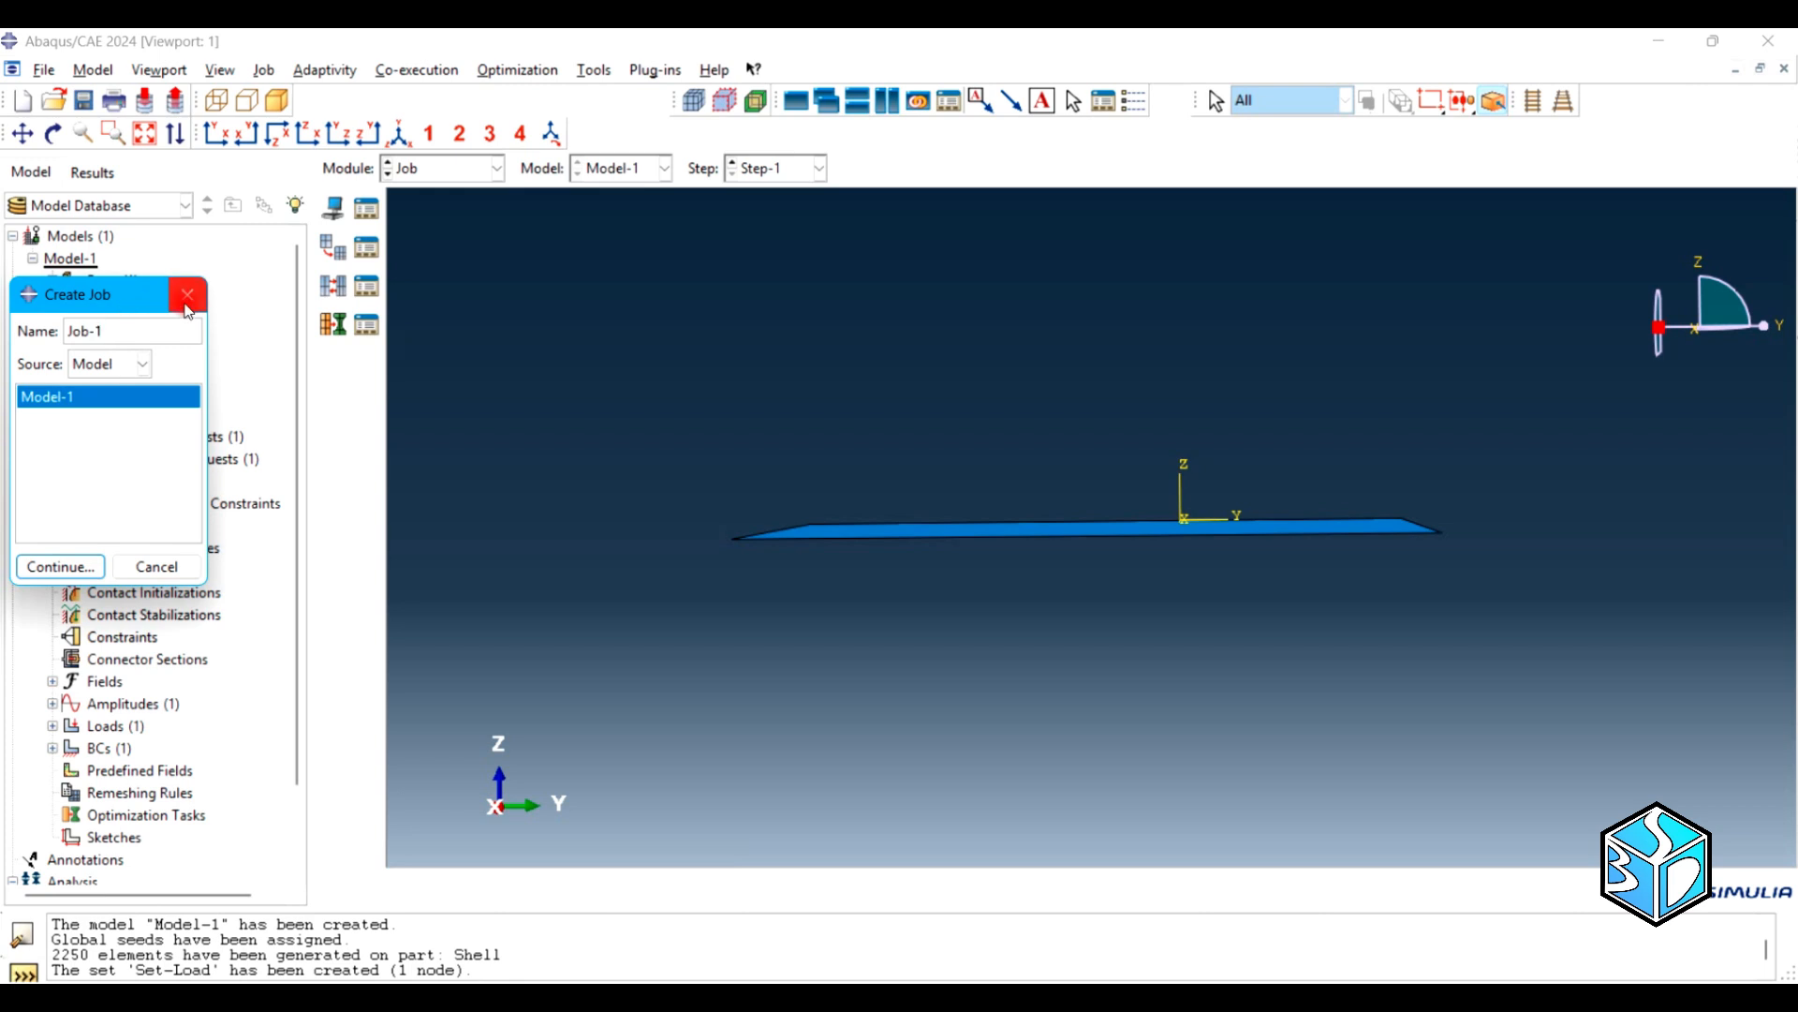
pyautogui.write('3dshell')
pyautogui.click(62, 567)
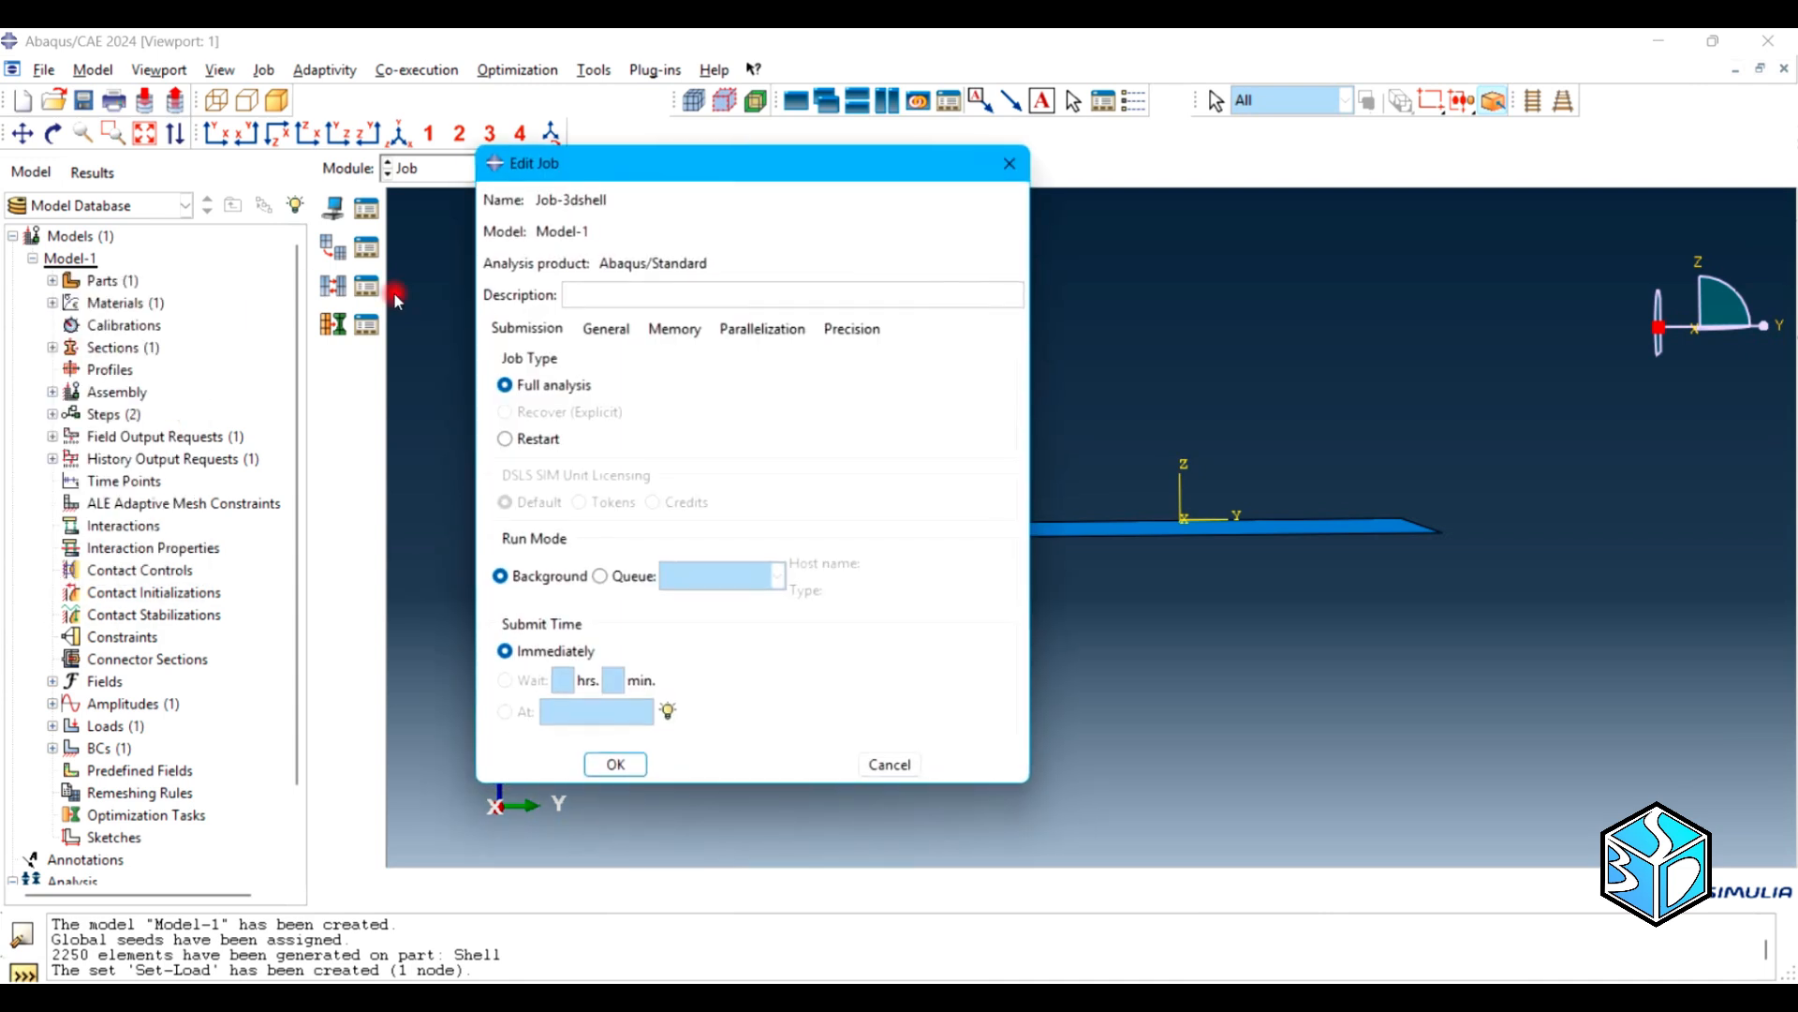
pyautogui.click(613, 764)
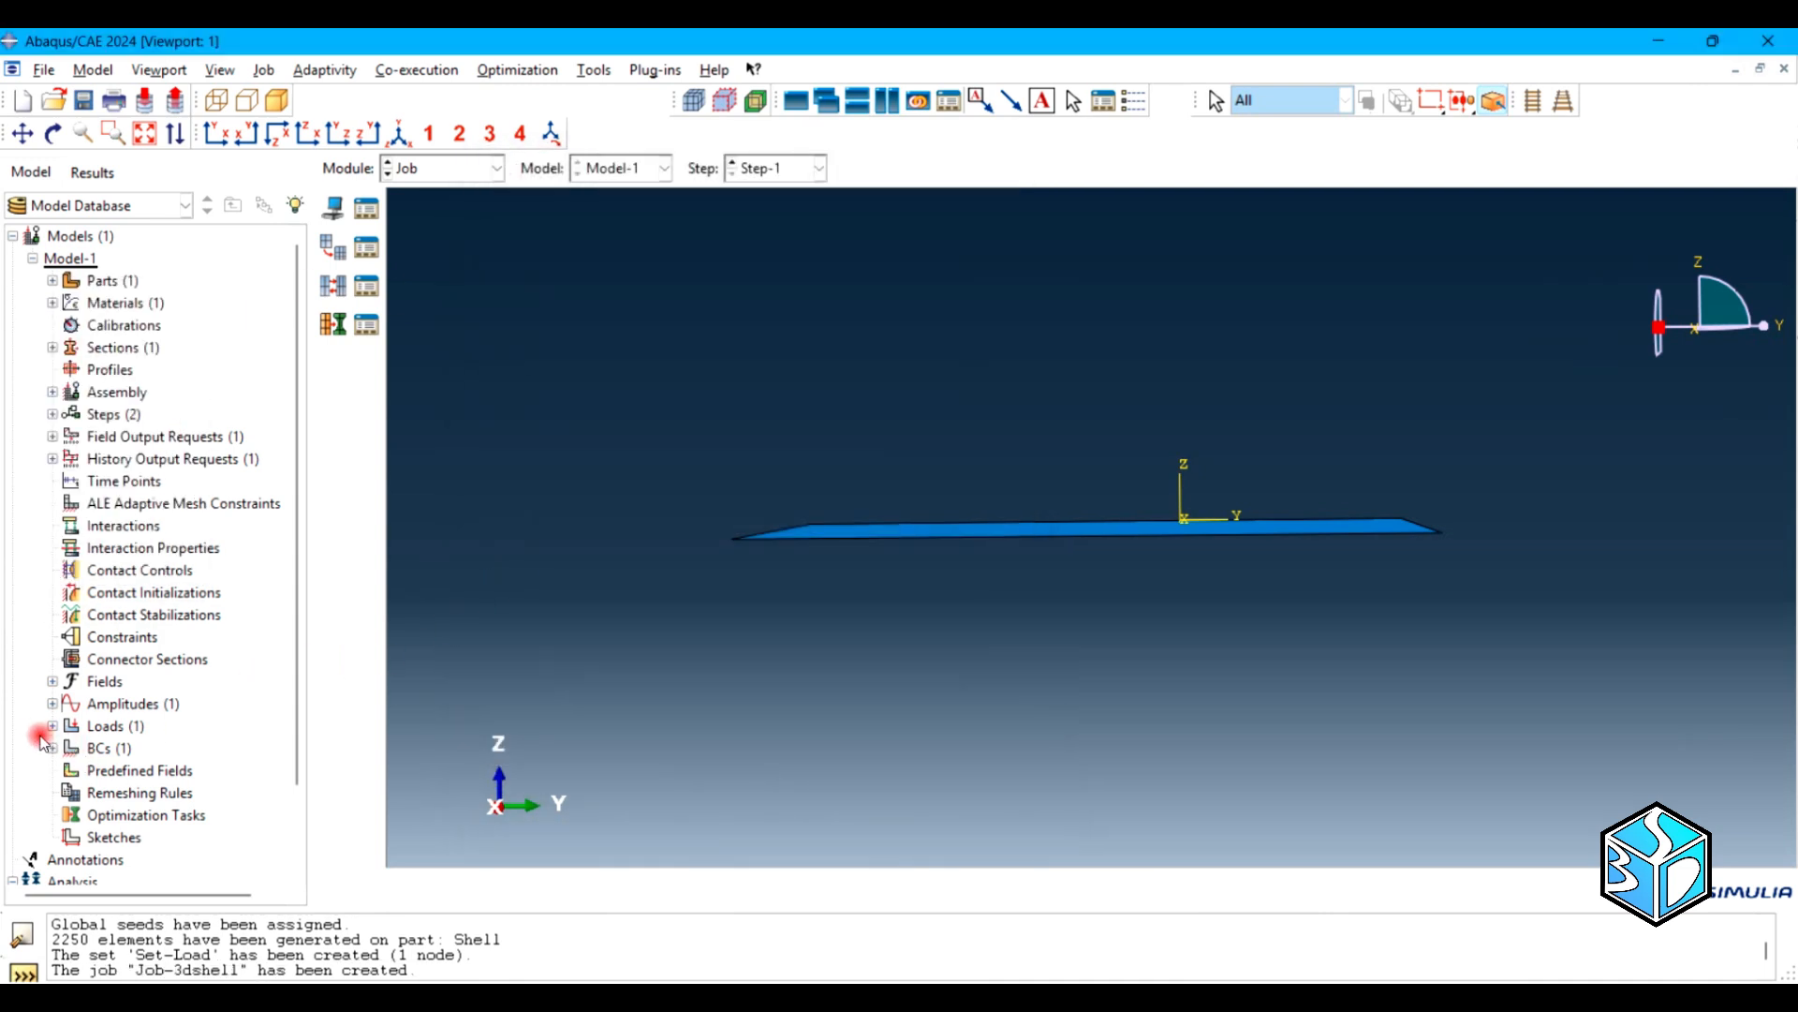
# Submit Job-3dshell for analysis and plot its Mises stress contours on both the undeformed and deformed shapes
pyautogui.scroll(-4, 51, 778)
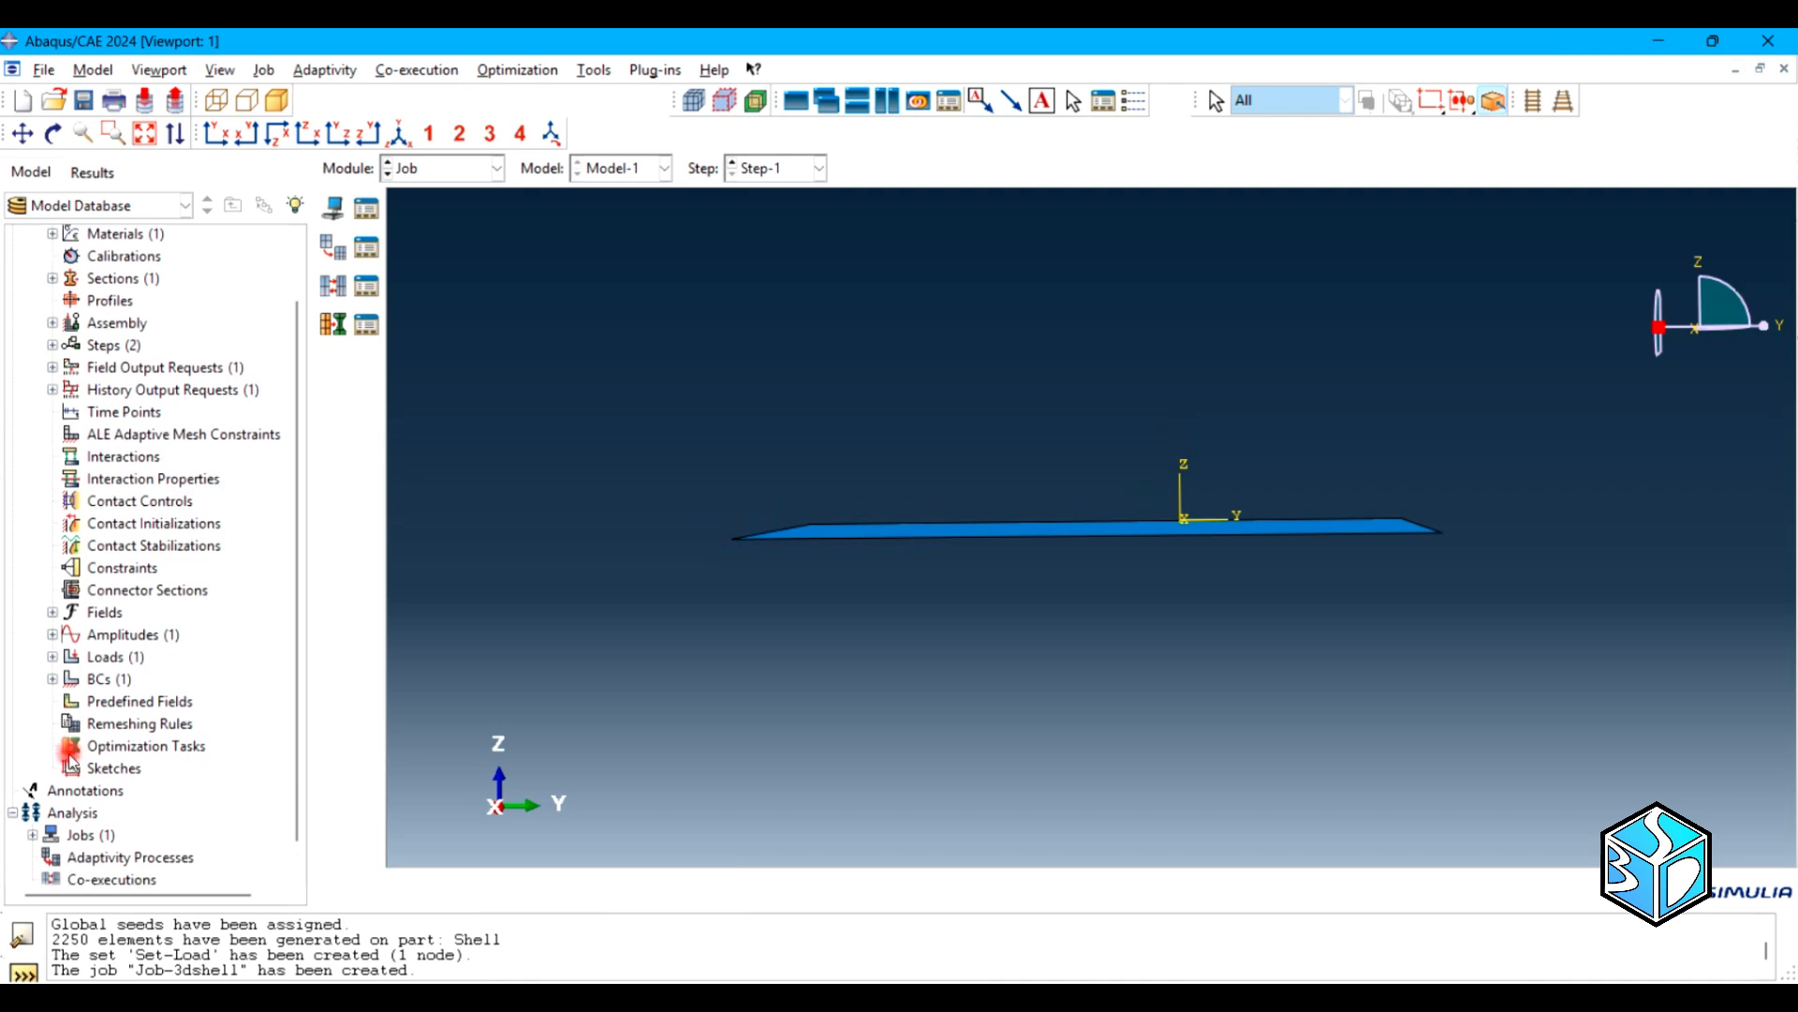
pyautogui.click(31, 806)
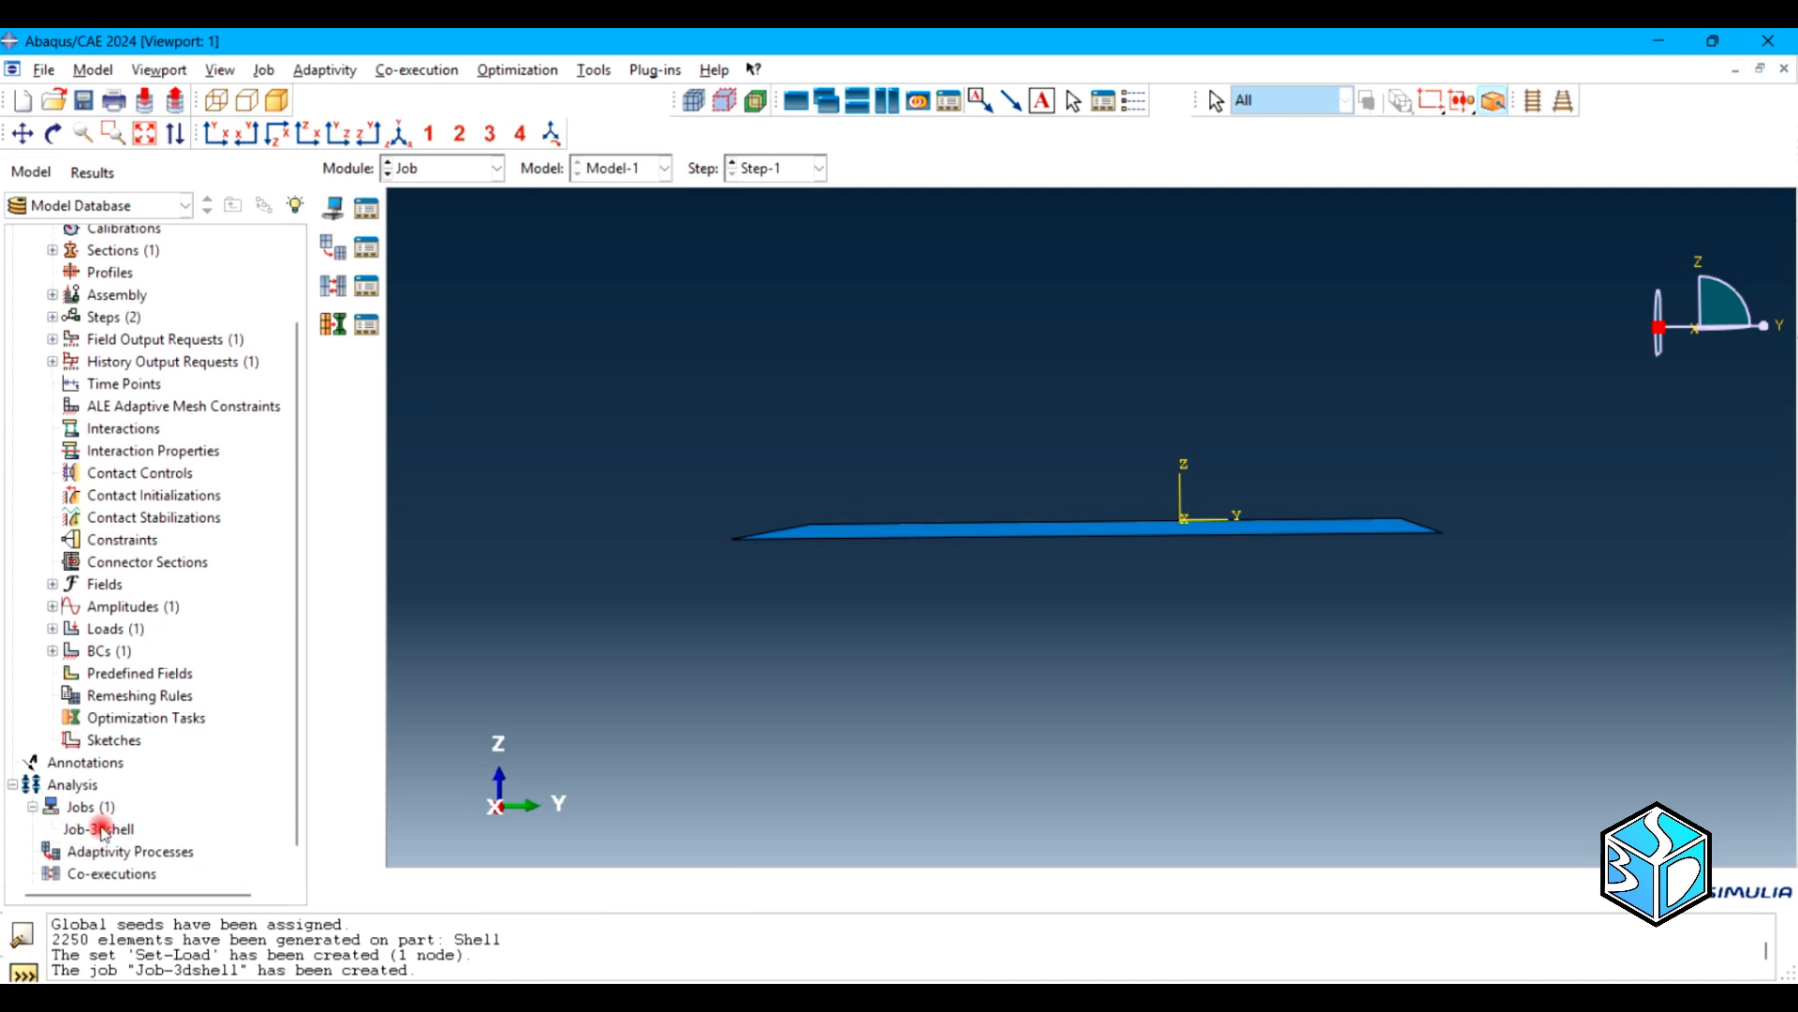
pyautogui.doubleClick(98, 829)
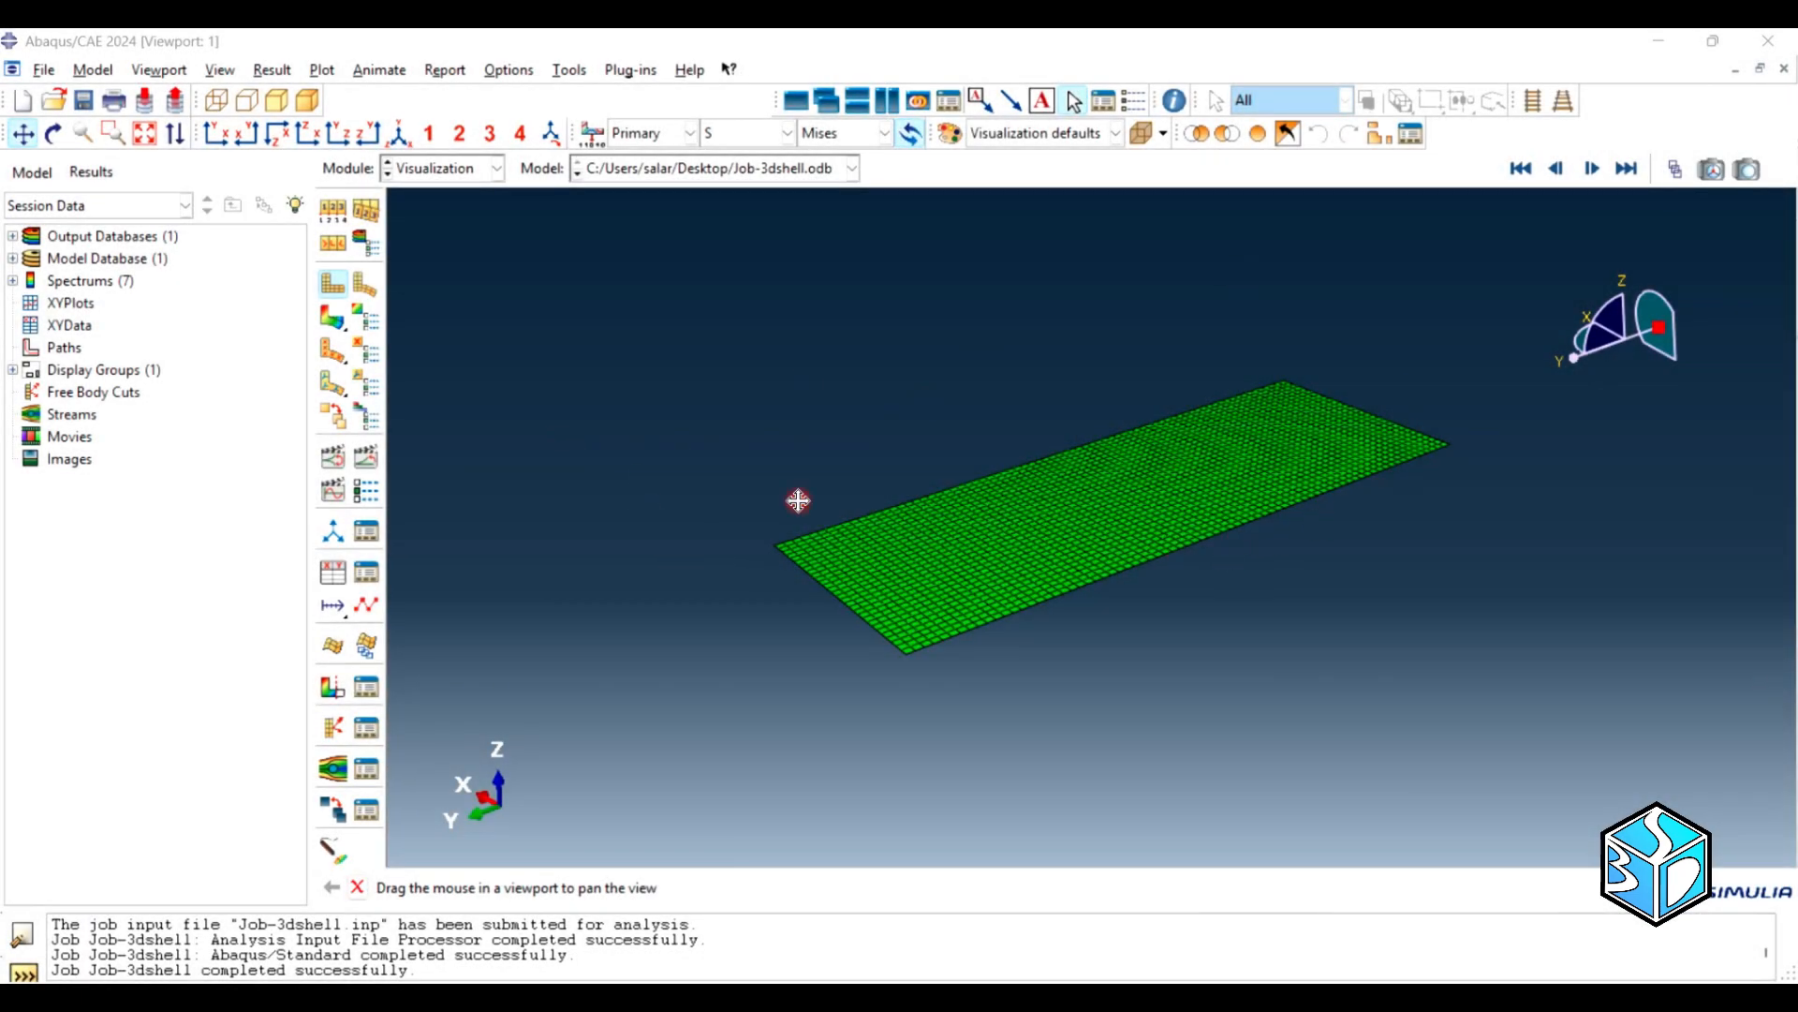
pyautogui.moveTo(332, 319); pyautogui.dragTo(427, 328)
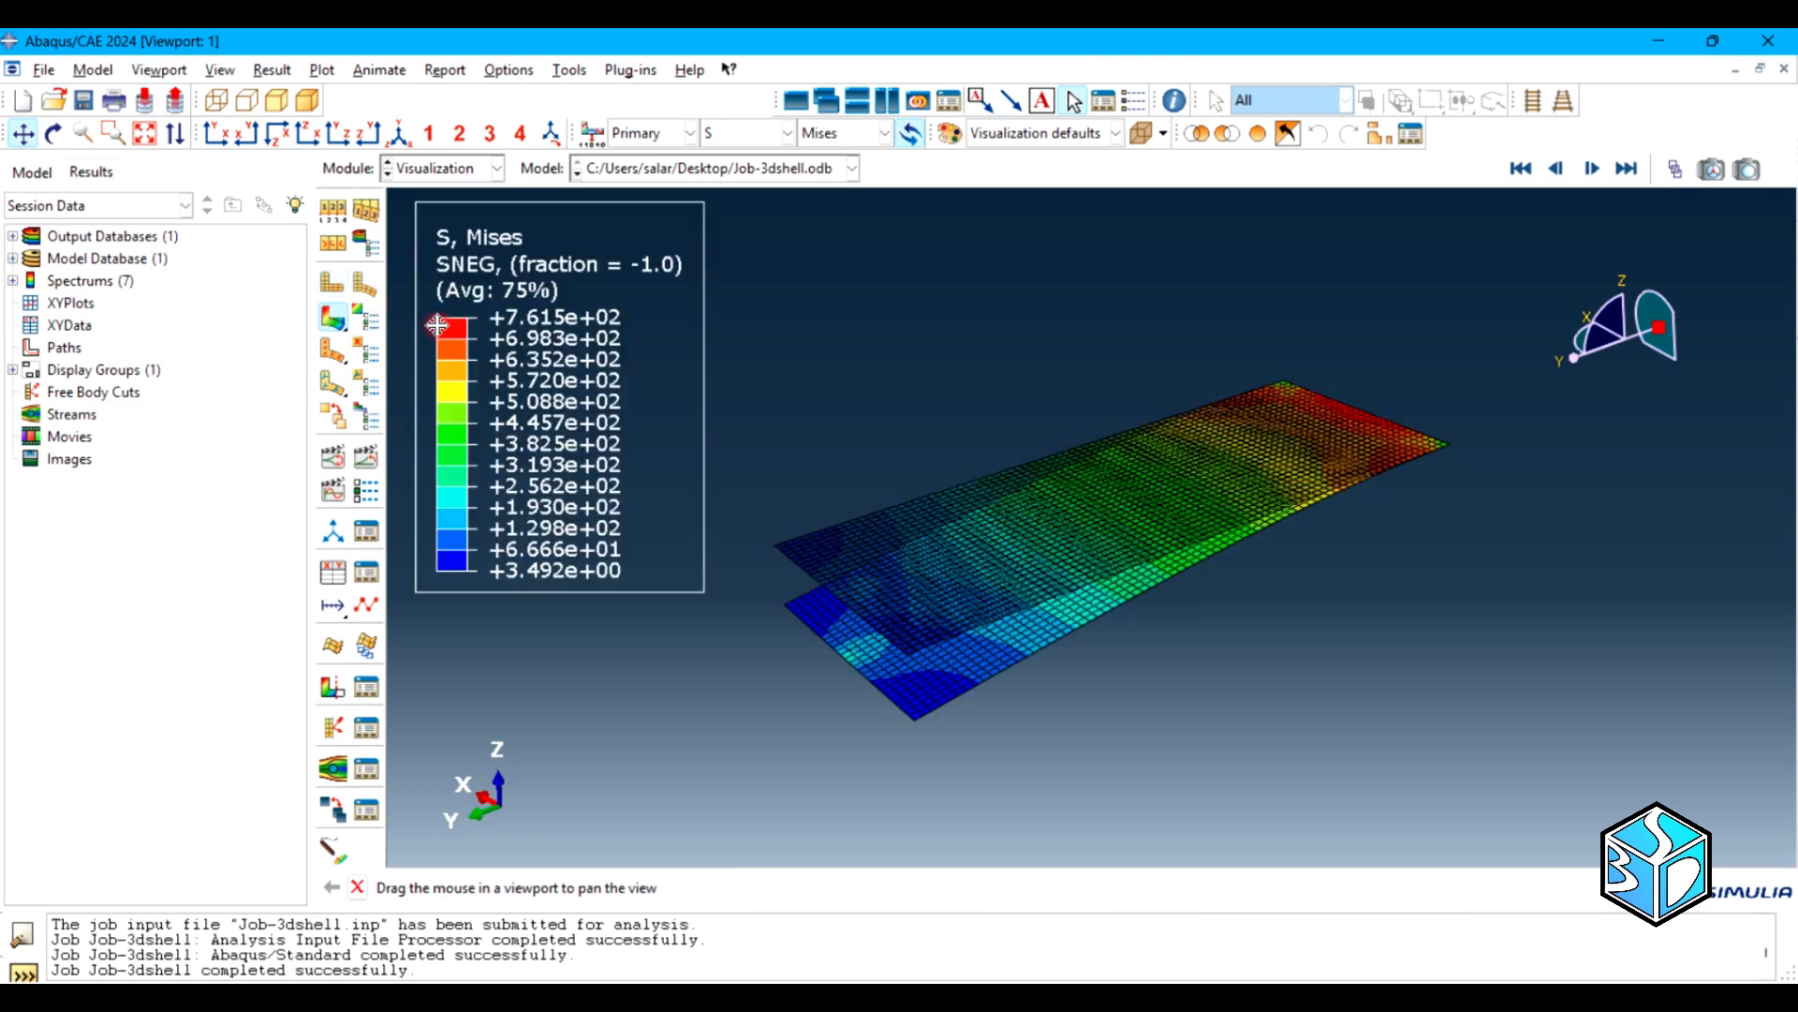